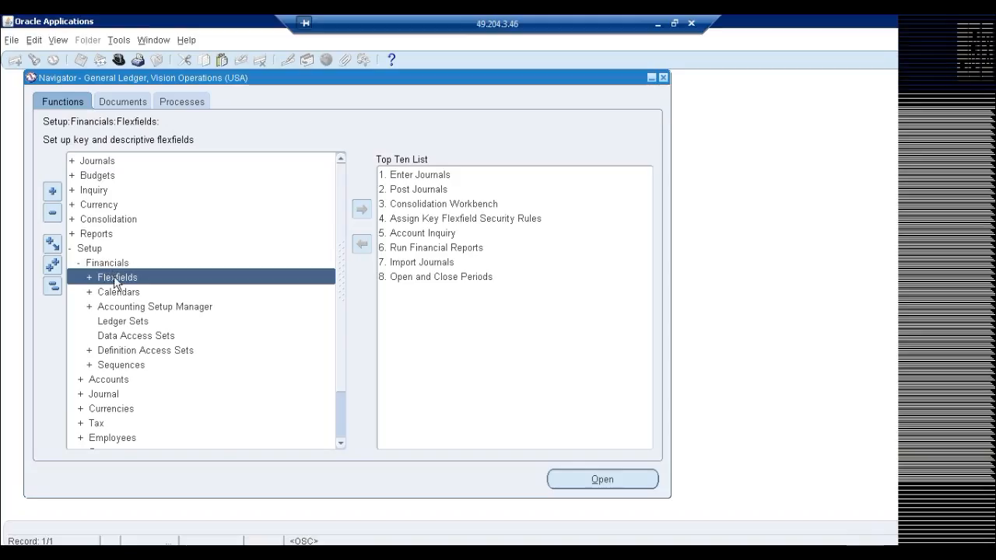
Open Accounting Setups under Accounting Setup Manager, start creating an accounting setup, and continue without assigning a legal entity.
double_click(136, 310)
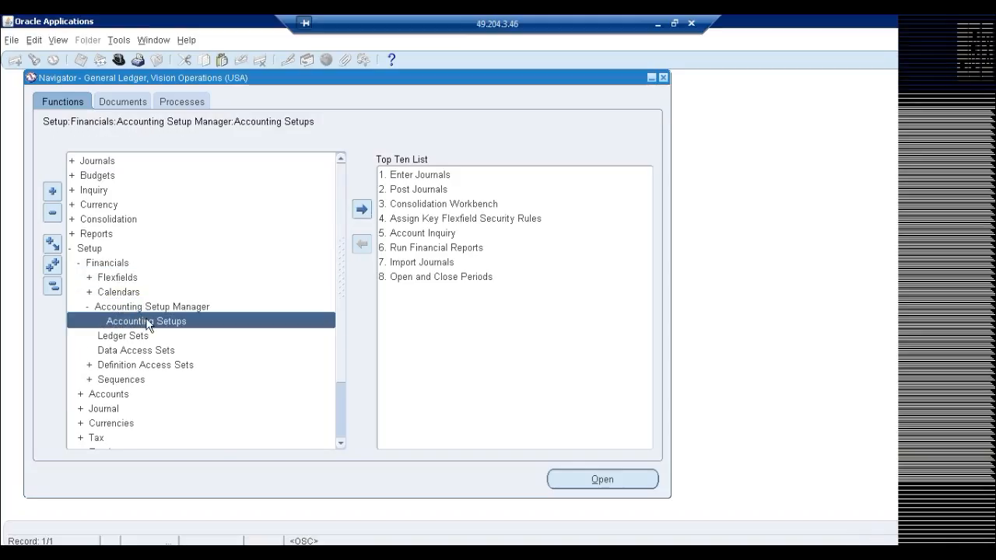
double_click(146, 320)
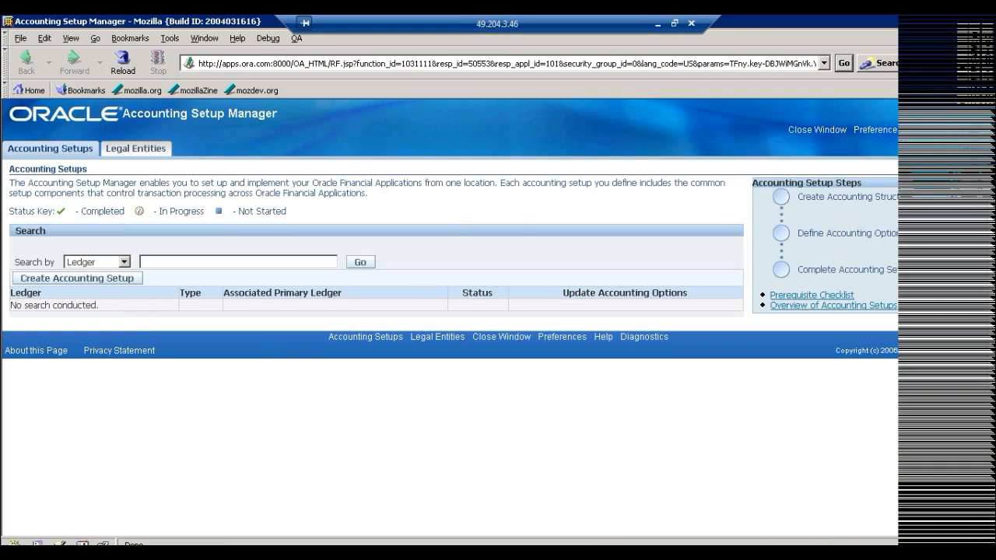
left_click(70, 281)
left_click(430, 305)
left_click(472, 321)
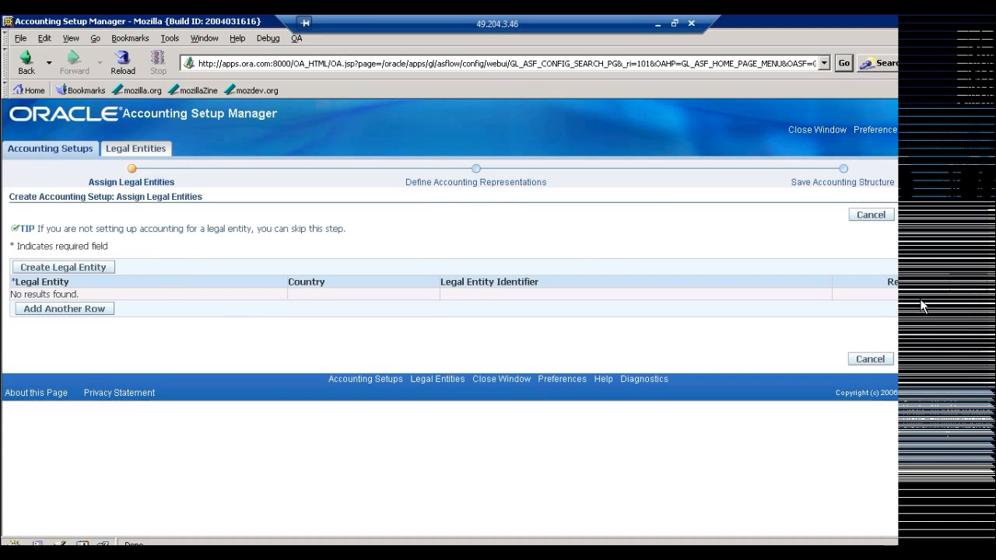
left_click(971, 362)
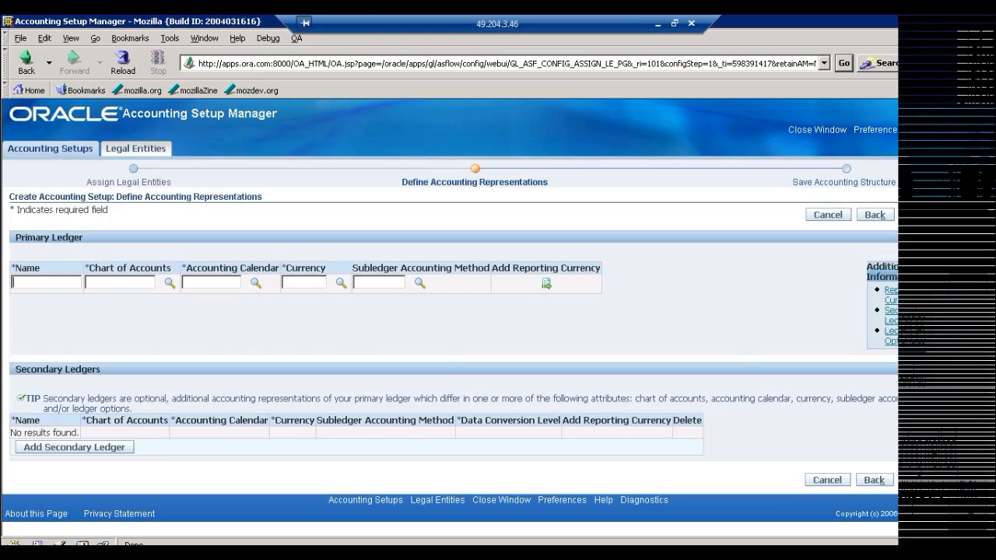
Name the primary ledger ORA Ledger and assign it the ORA_COA chart of accounts.
type("ORA LEdger")
key("BackSpace")
key("BackSpace")
key("BackSpace")
key("BackSpace")
key("BackSpace")
type("edger")
key("Tab")
type("ora")
key("Tab")
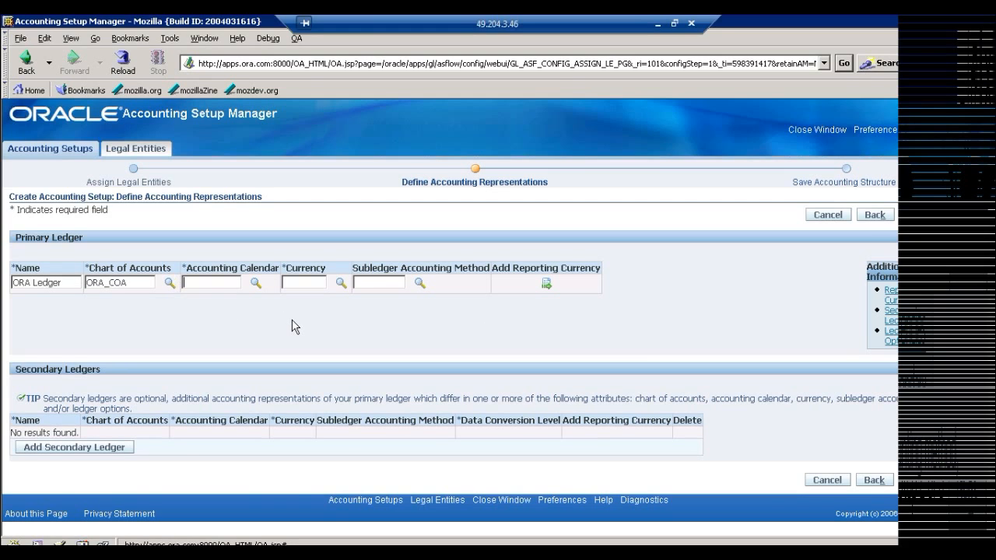
Set the primary ledger's accounting calendar to ORA_13CAL and its currency to USD.
type("ora")
key("Tab")
key("Tab")
type("USD")
key("Tab")
key("Tab")
Look up subledger accounting methods matching Standard% and assign Standard Accrual to the primary ledger.
left_click(419, 285)
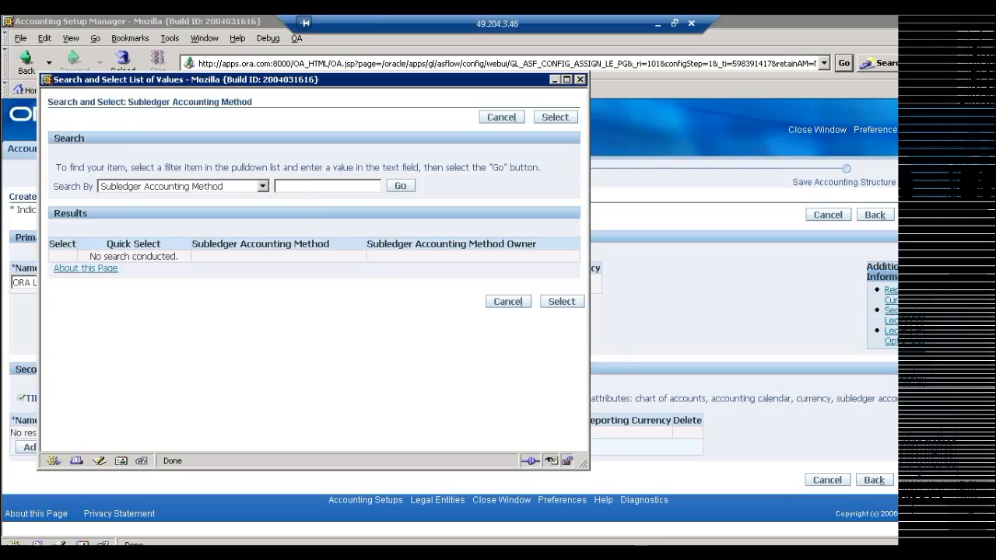
type("Standard%")
left_click(398, 186)
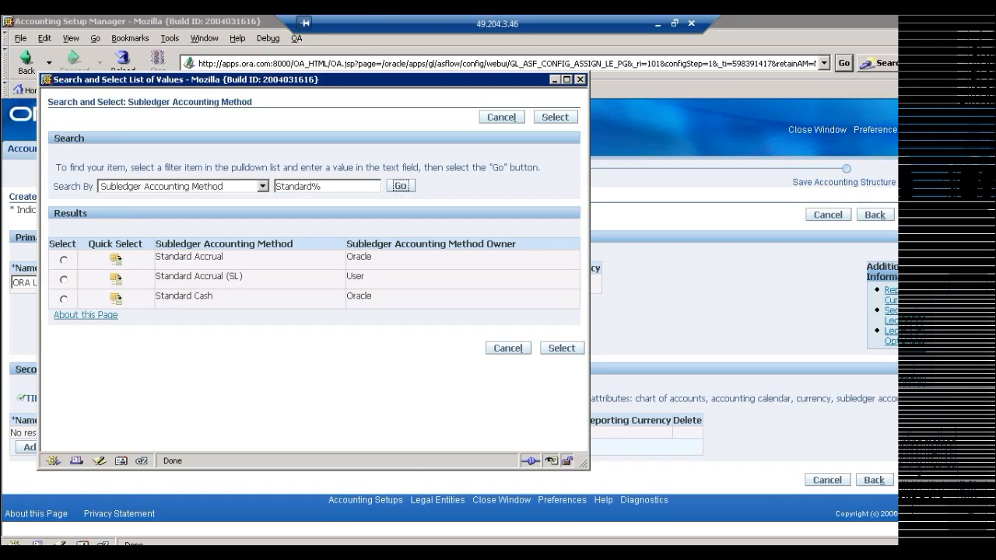
right_click(106, 250)
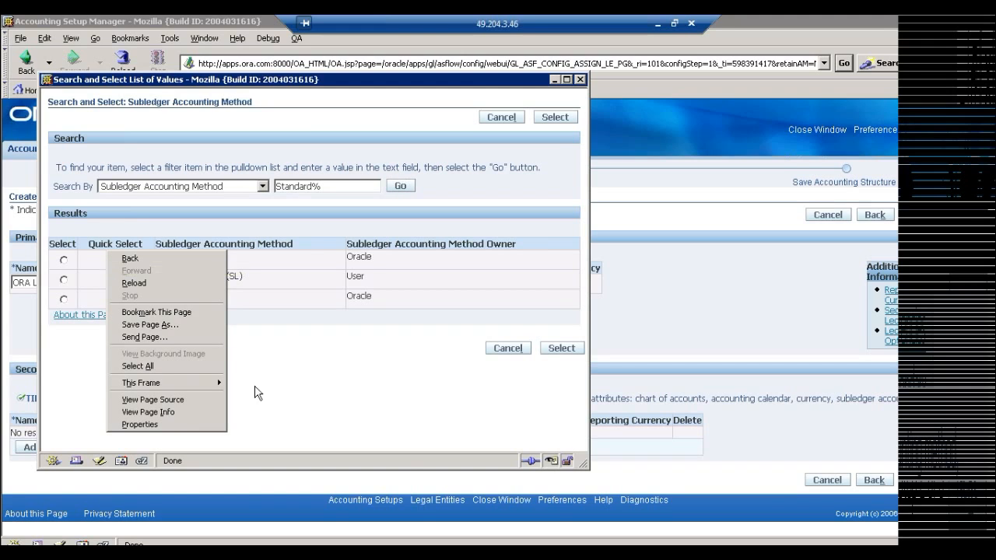
left_click(319, 363)
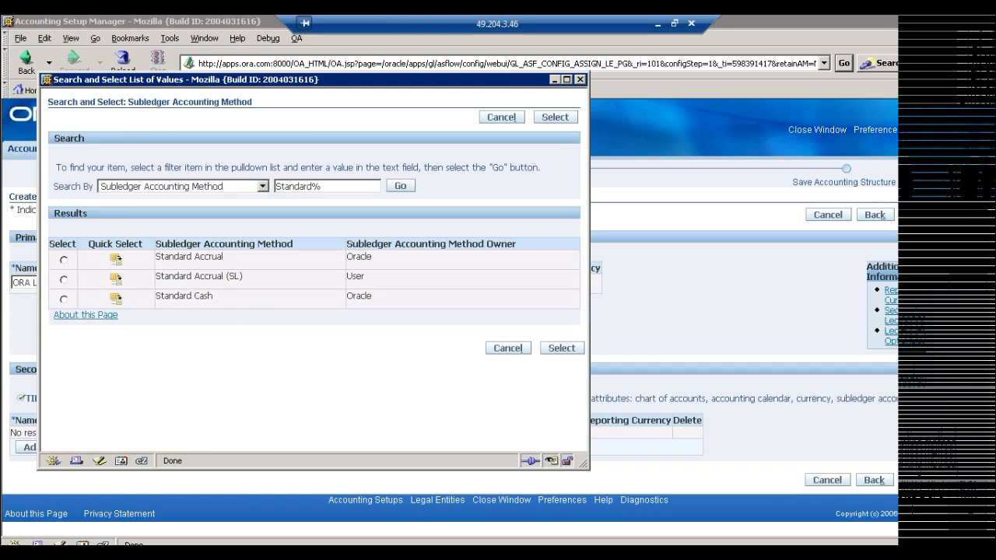
double_click(359, 257)
left_click(358, 256)
double_click(358, 296)
left_click(362, 259)
left_click(118, 262)
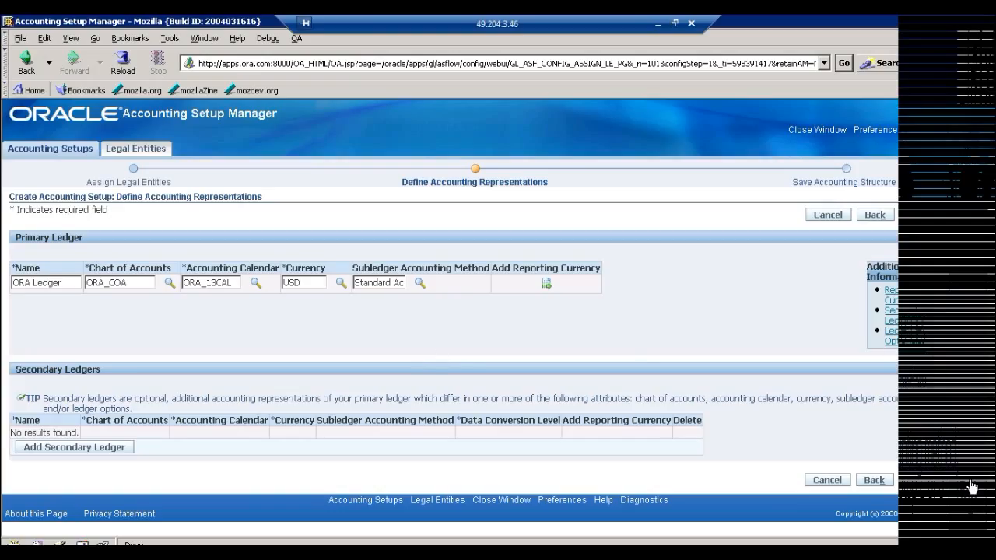
Proceed to the accounting structure review and save the ORA Ledger accounting setup.
left_click(391, 282)
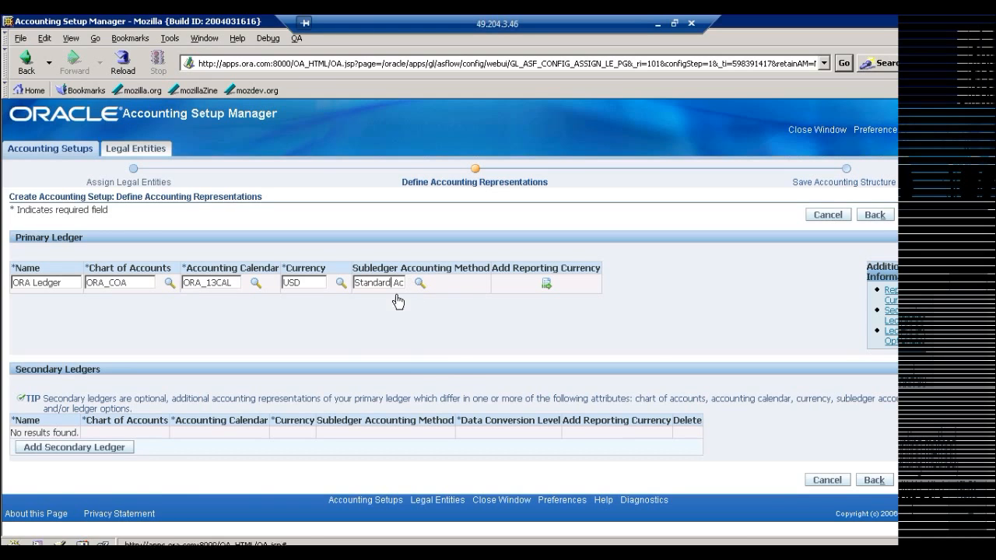
left_click(971, 483)
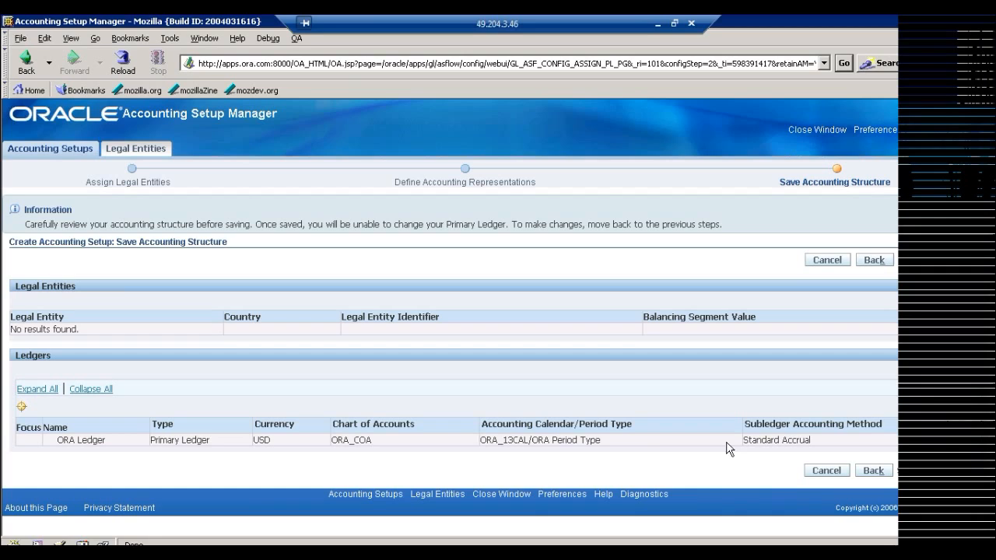
left_click(970, 471)
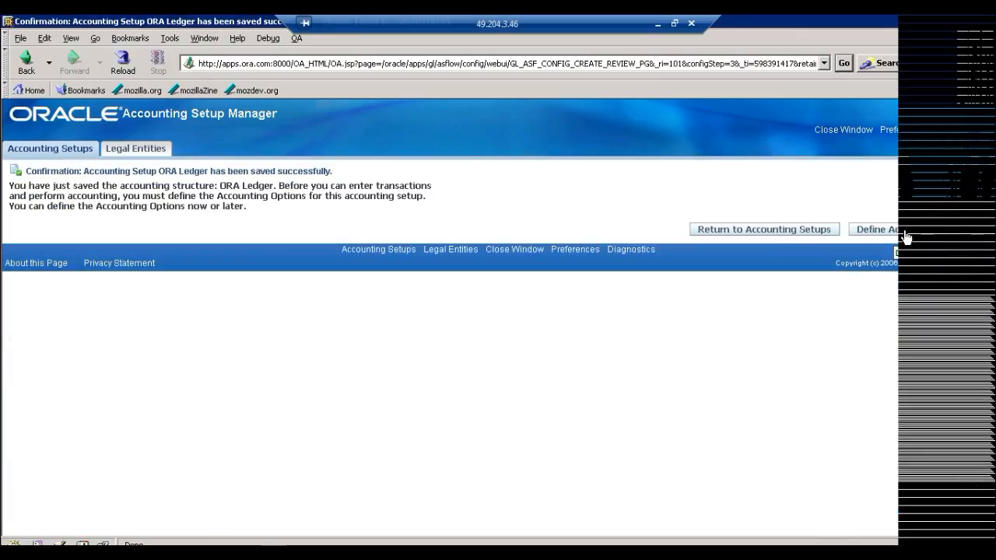
Open the accounting options for ORA Ledger and start updating its required Ledger Options setup step.
left_click(905, 236)
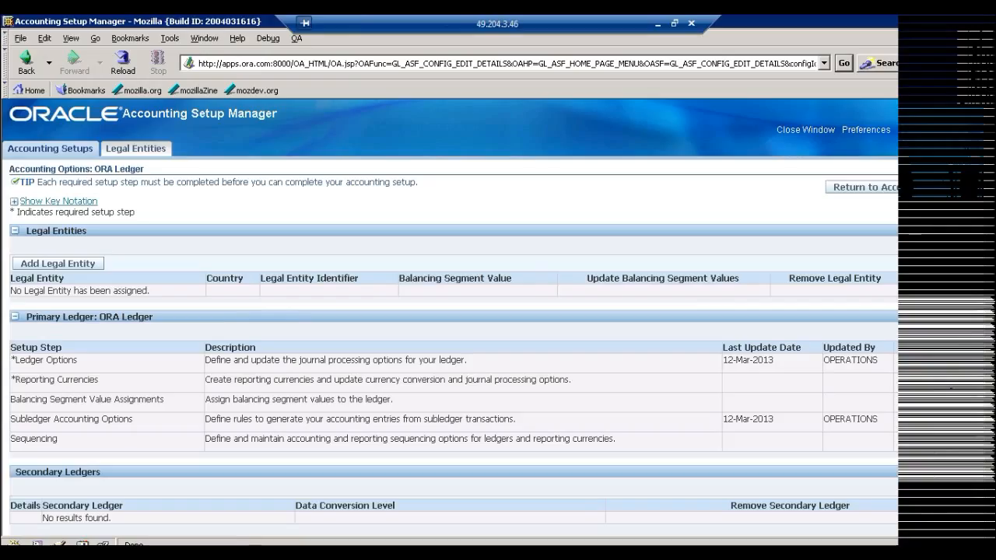
left_click_drag(26, 317, 173, 317)
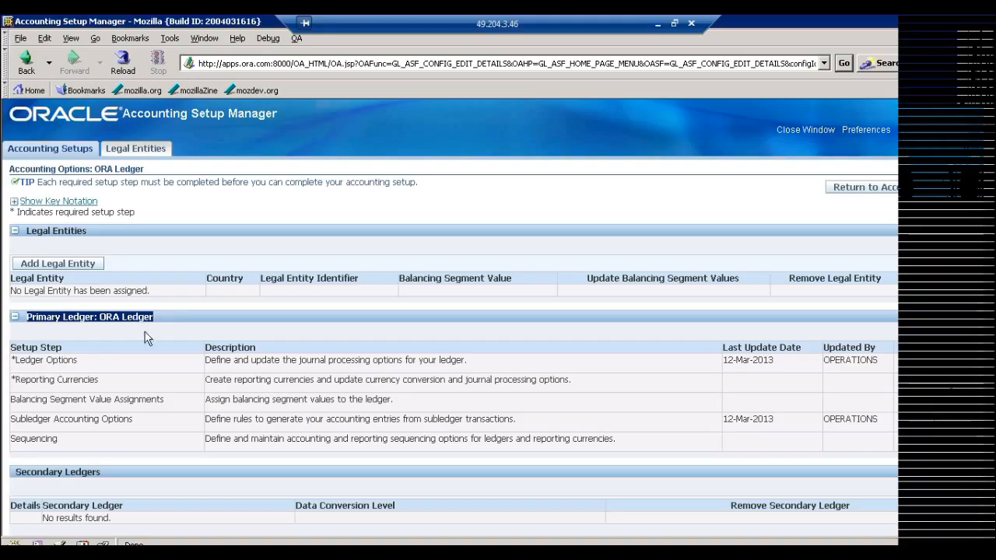
left_click_drag(48, 399, 56, 399)
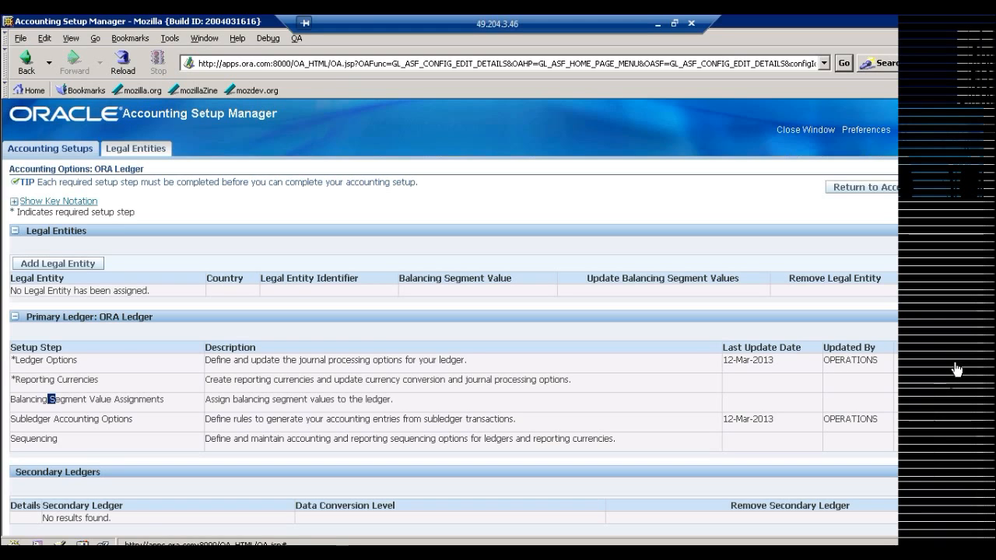
left_click(65, 367)
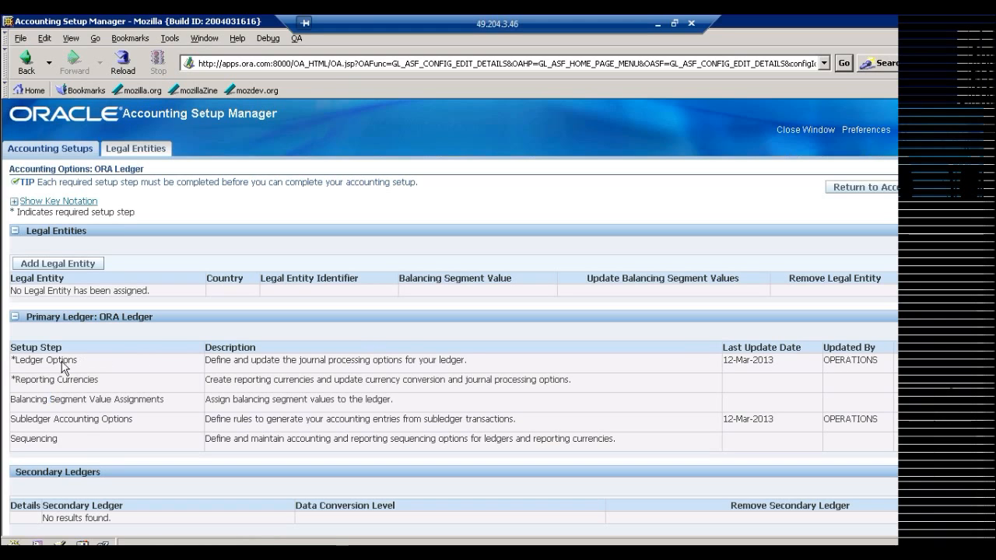
left_click(955, 363)
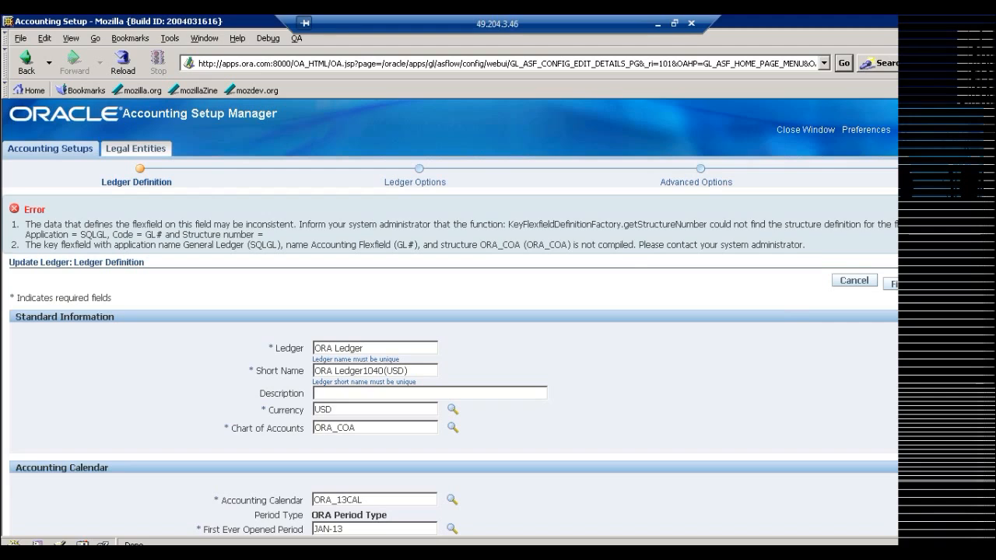
Examine the flexfield error messages on the Ledger Definition page, checking what they say about the chart of accounts structure.
left_click_drag(25, 224, 795, 244)
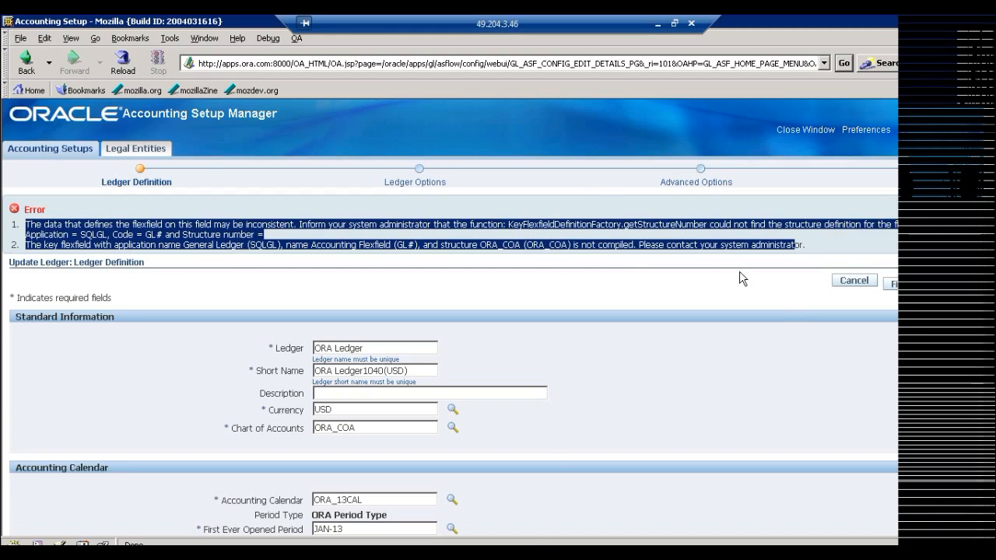
left_click(551, 447)
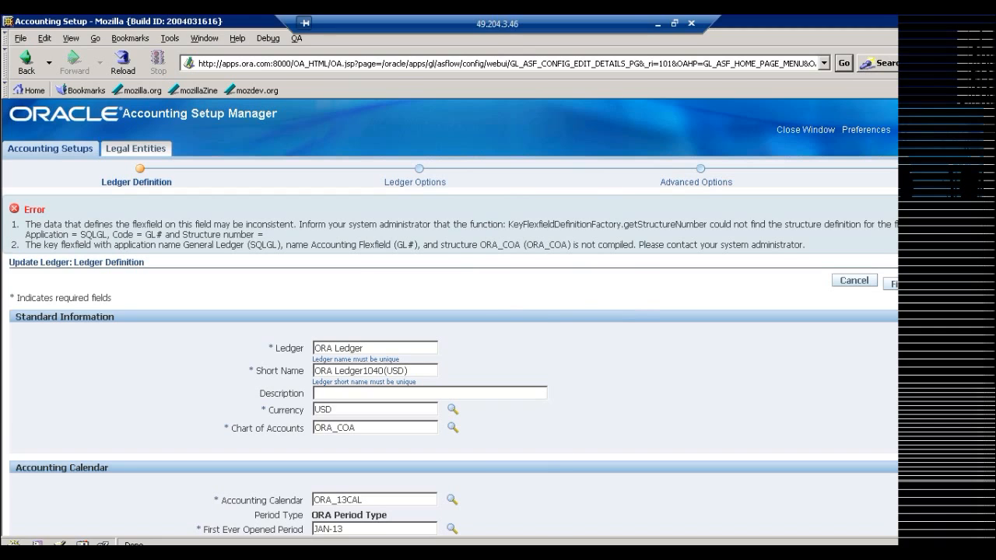
key("alt+Tab")
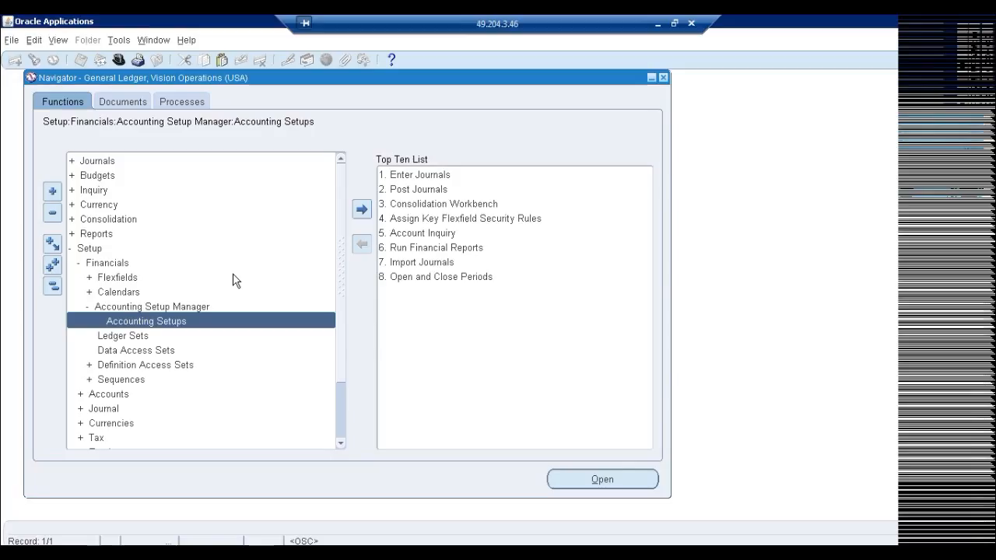
left_click(121, 309)
double_click(120, 308)
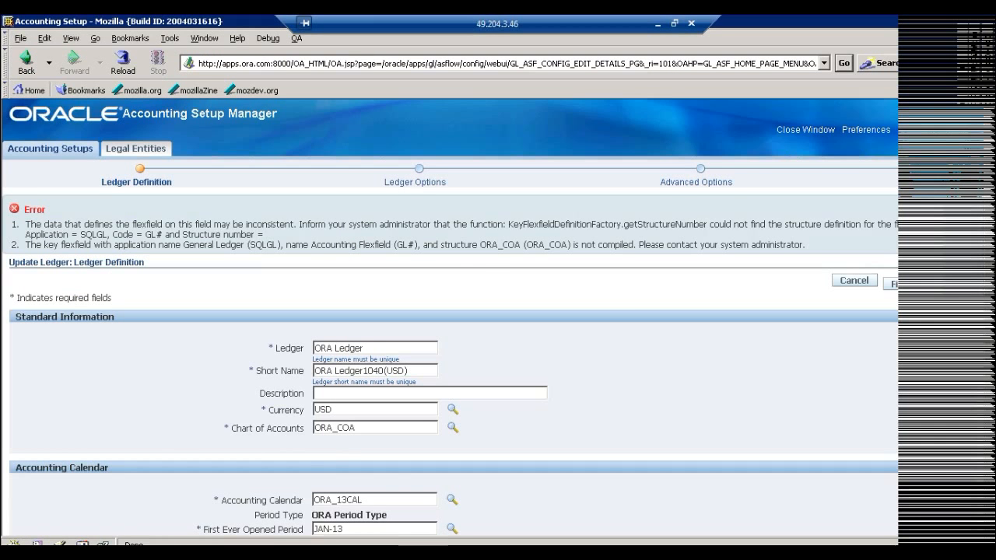
left_click_drag(480, 245, 571, 245)
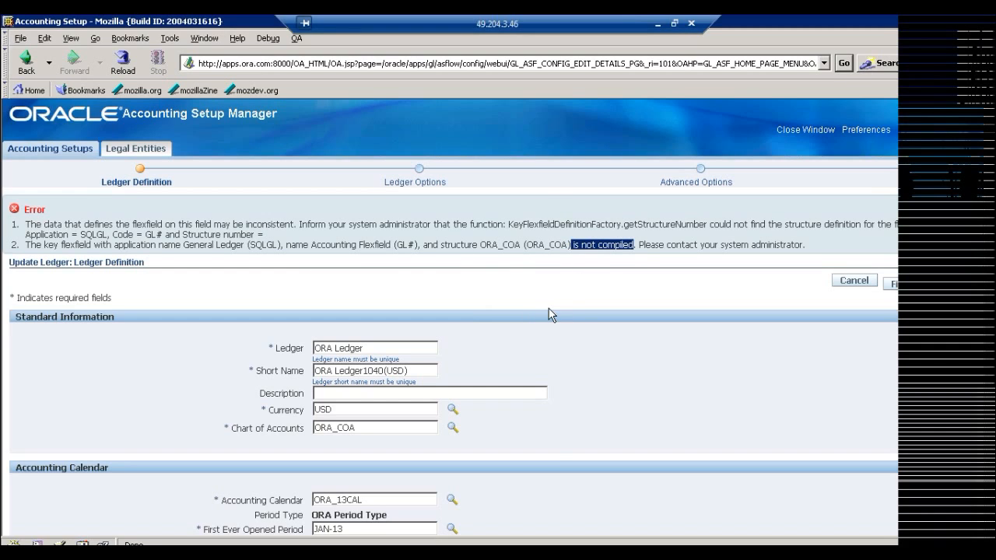
left_click(374, 553)
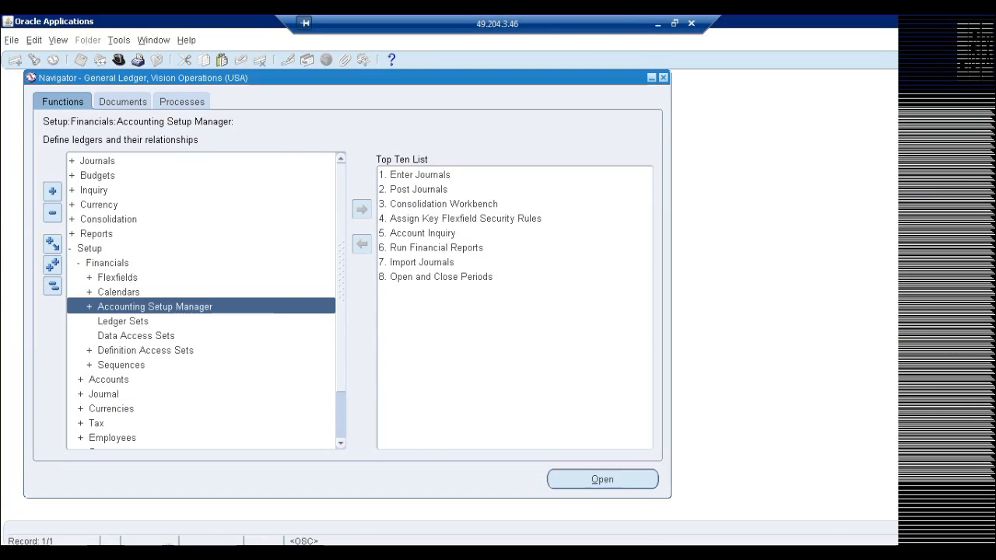
left_click(444, 553)
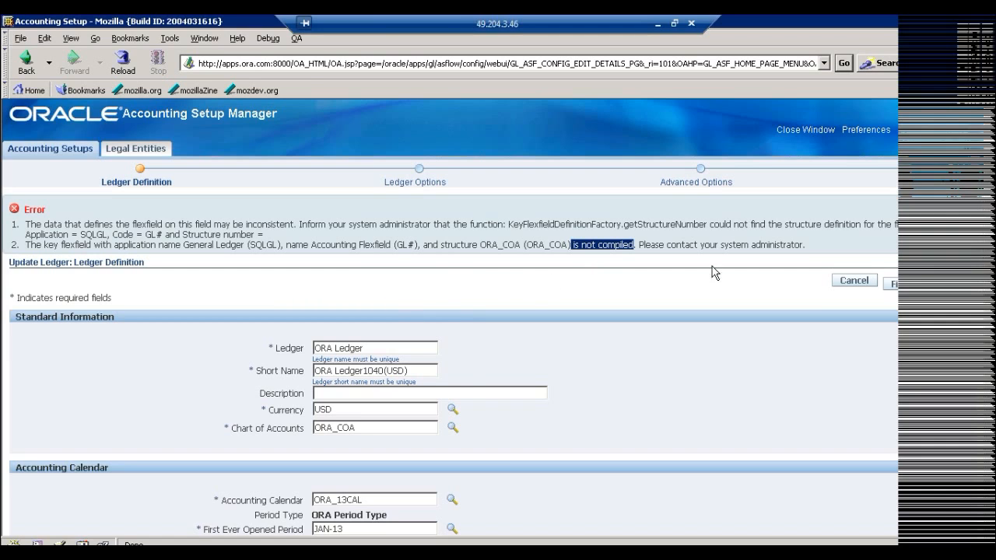
Switch to the Oracle Applications Navigator and open the Key Flexfield Segments form under Setup, Financials, Flexfields.
left_click(523, 553)
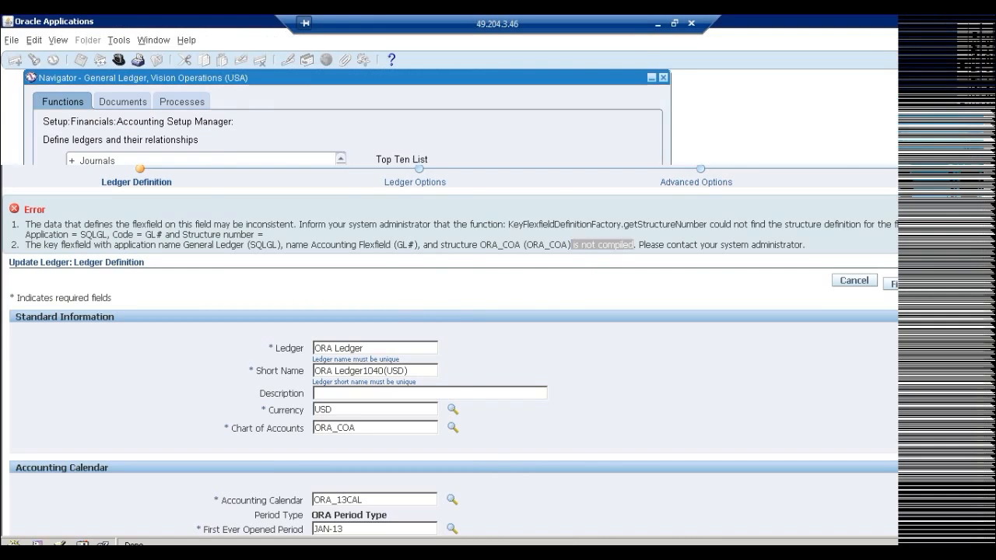
double_click(110, 278)
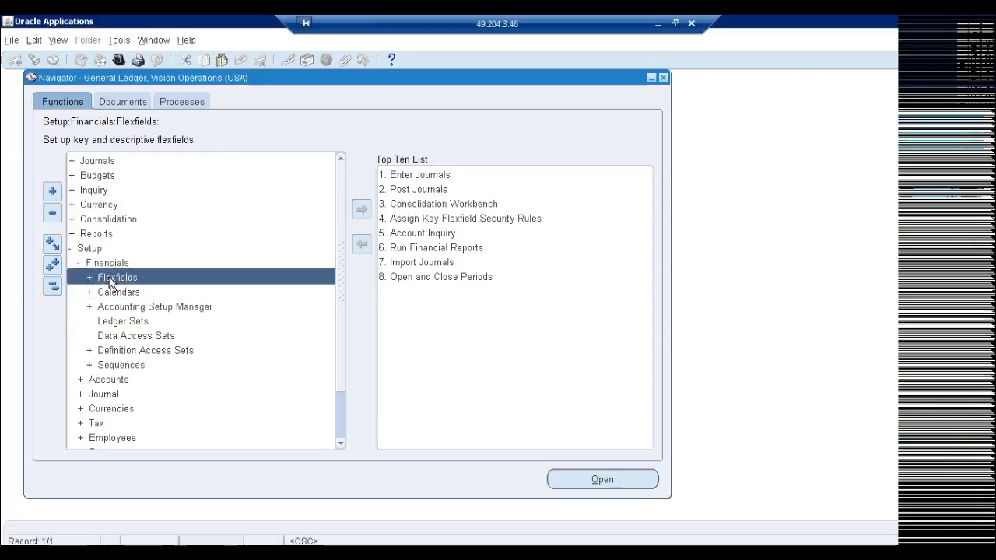
double_click(128, 296)
double_click(150, 307)
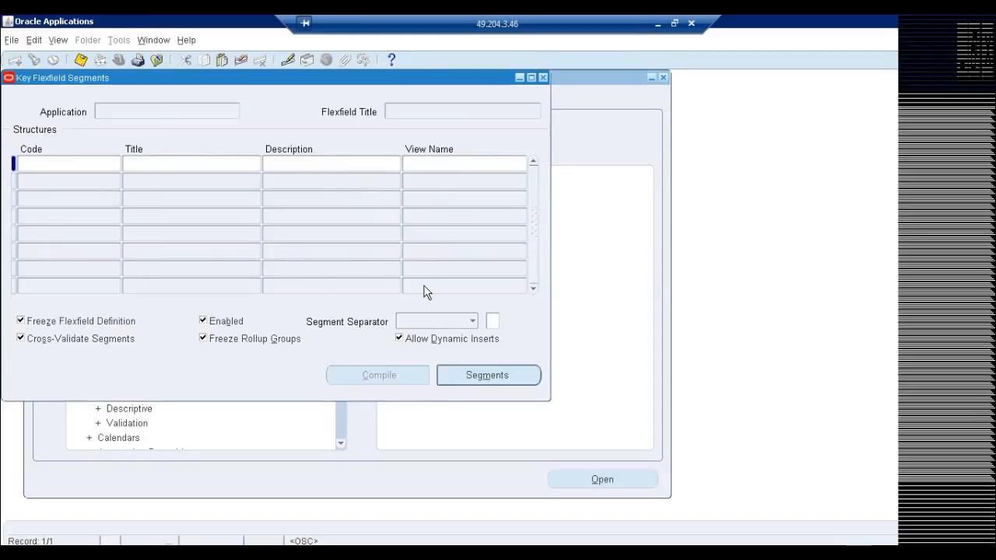
Query the key flexfields for titles matching Acc%, and the Accounting Flexfield structures for codes matching ORA%.
key("F11")
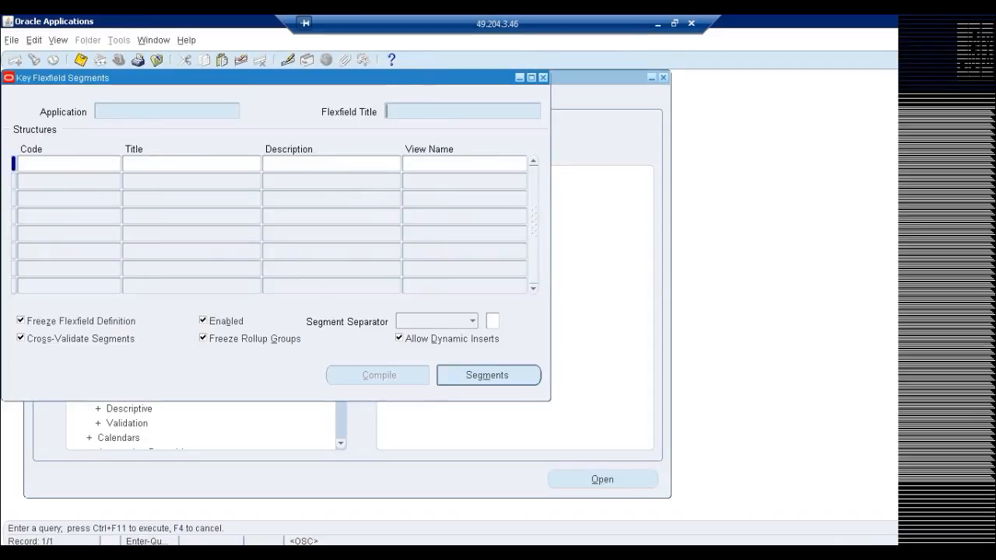
type("Acc%")
key("ctrl+F11")
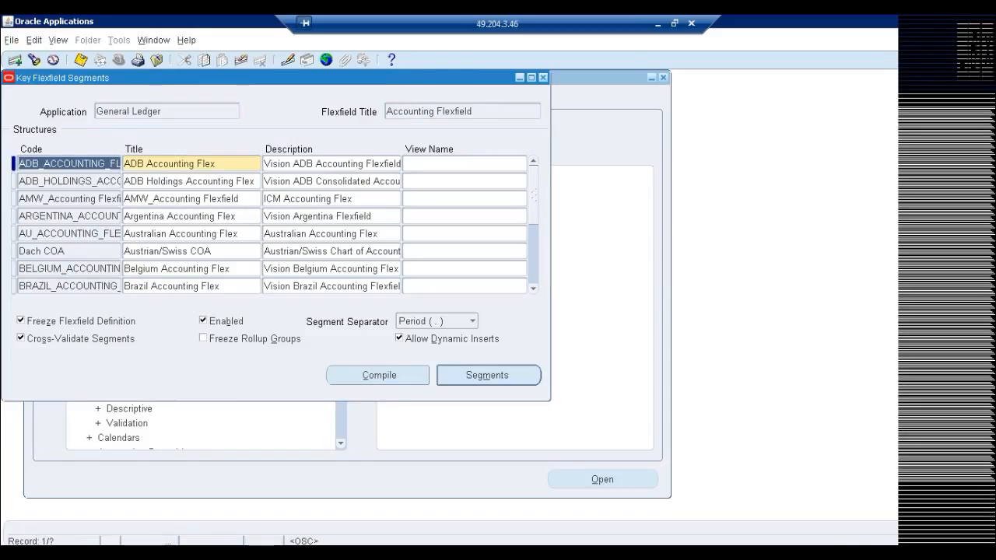
key("F11")
type("ORA%")
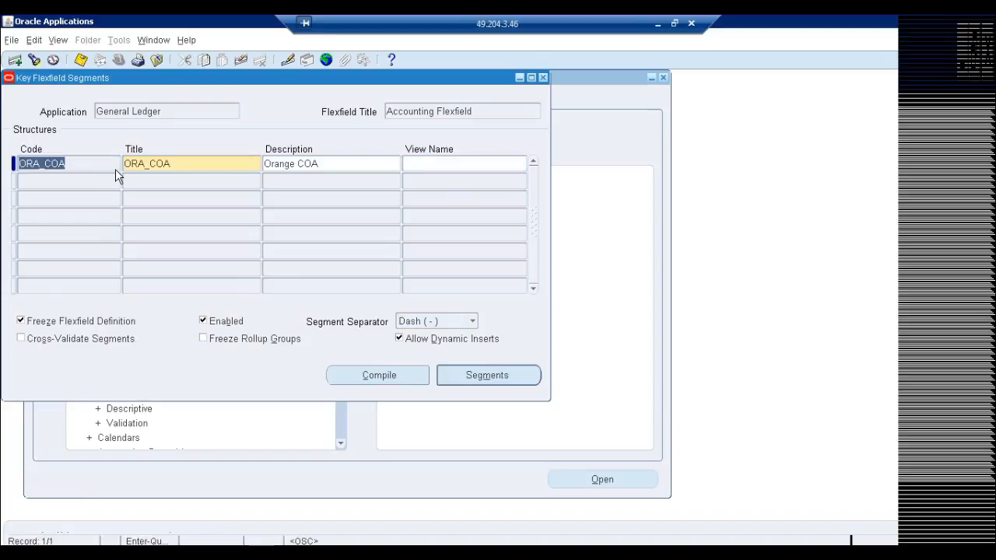
Compile the ORA_COA structure of the Accounting Flexfield twice, acknowledging each compilation note.
left_click(362, 378)
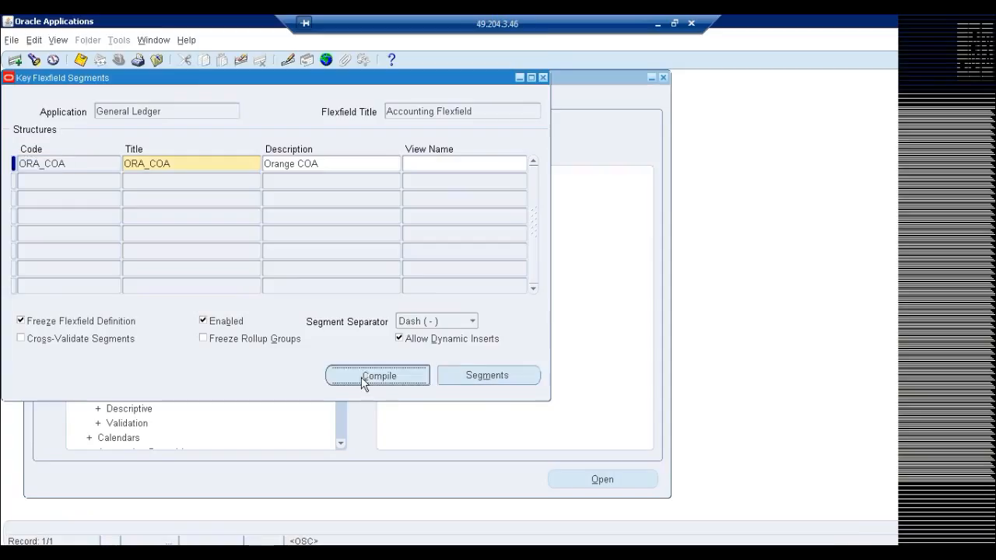
left_click(546, 318)
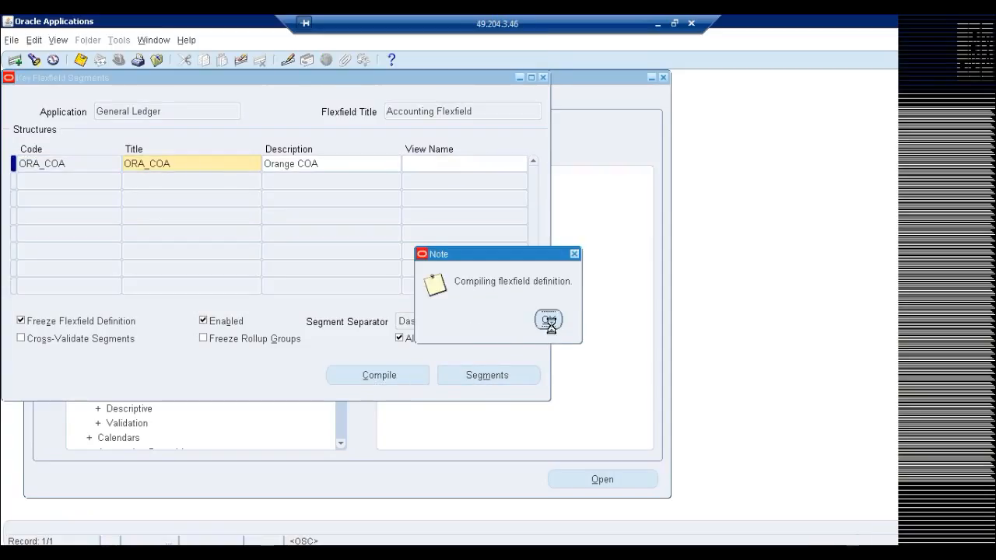
left_click(580, 327)
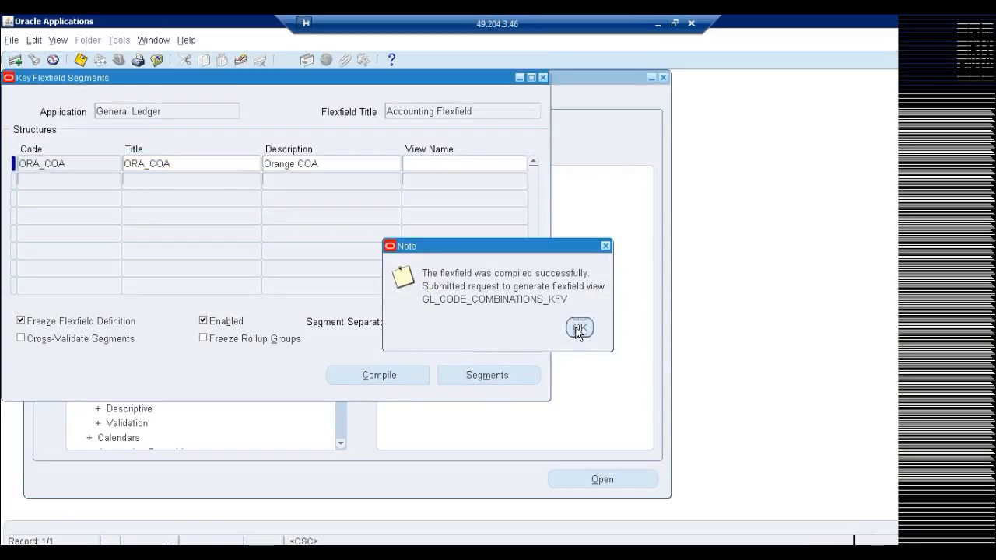
left_click(385, 375)
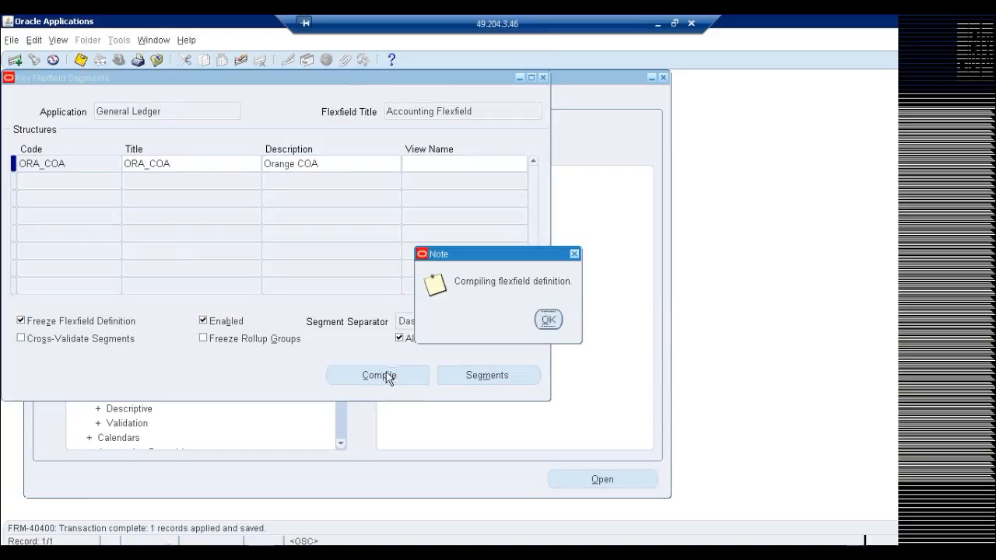
left_click(549, 320)
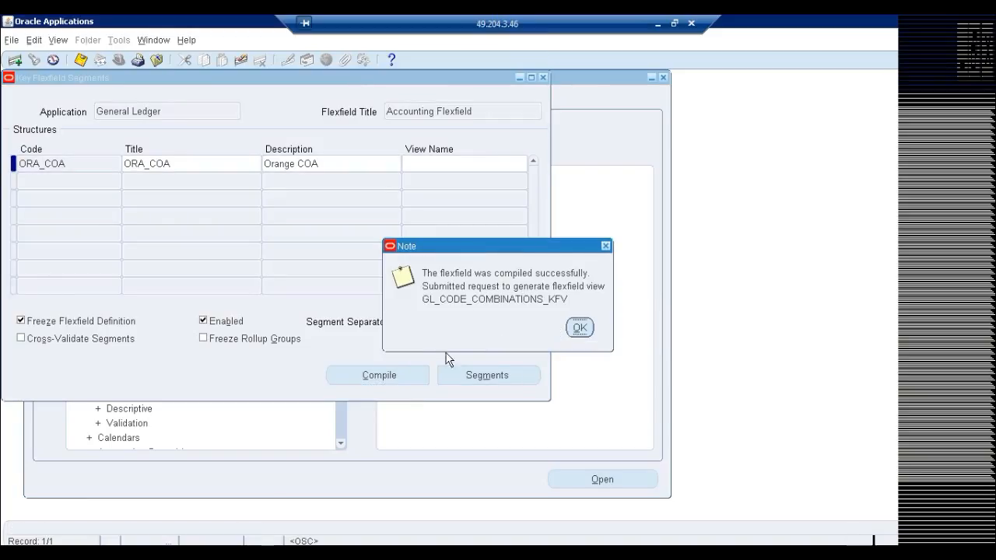
left_click(580, 330)
Open the diagnostics Examine tool for the Key Flexfield Segments form, entering the Oracle password.
left_click(183, 44)
mouse_move(285, 115)
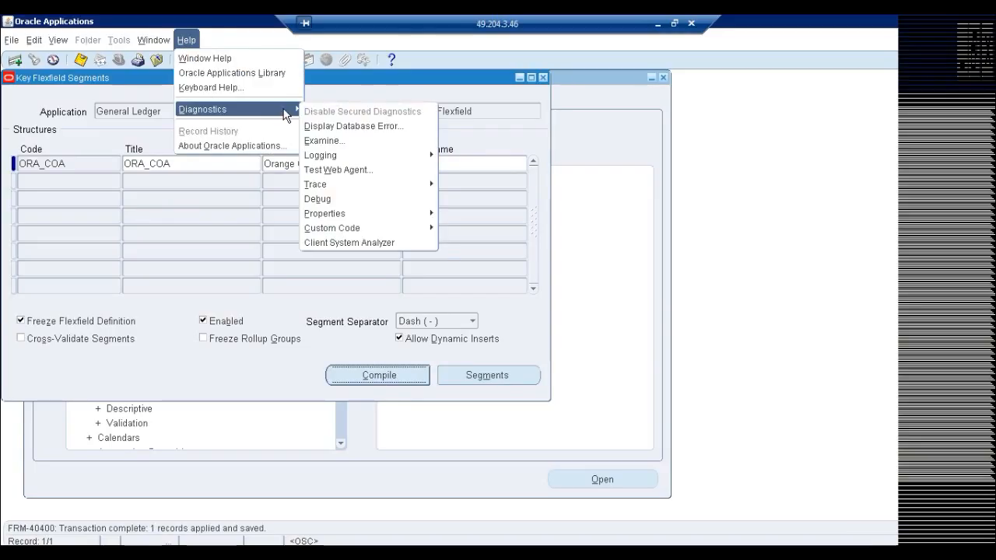
left_click(356, 138)
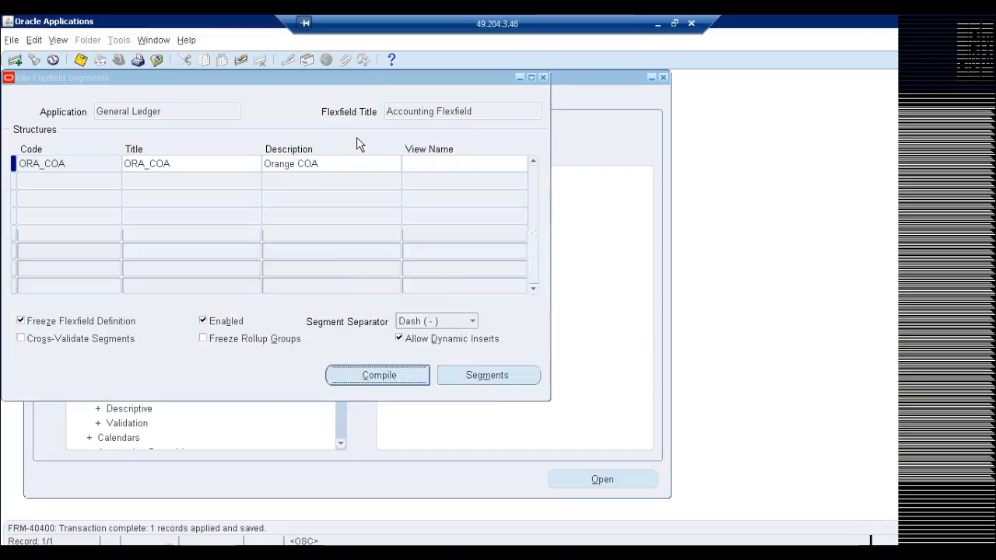
type("apps")
key("Return")
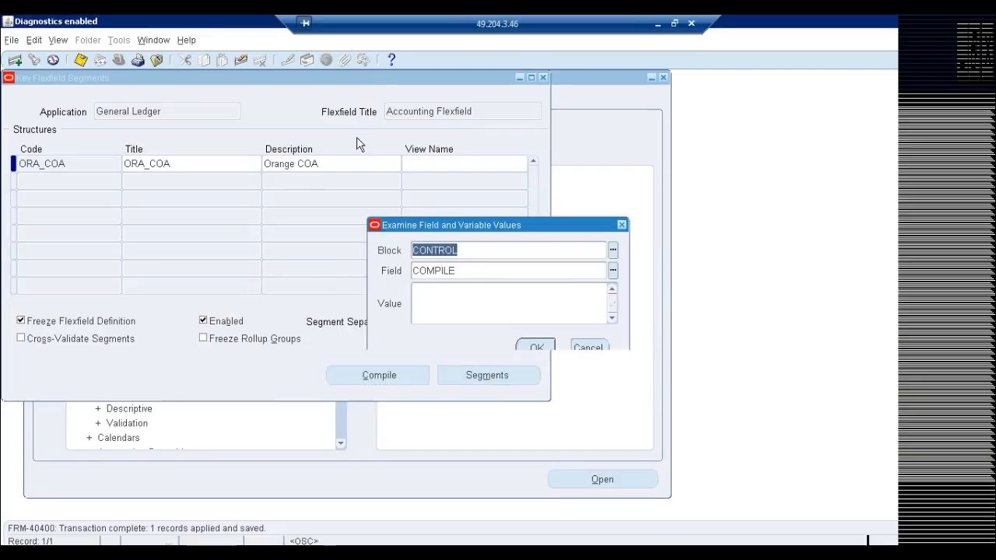
Examine the SEGMENT field of the CONTROL block, look through the block's other fields, and dismiss the Examine dialog.
left_click(613, 270)
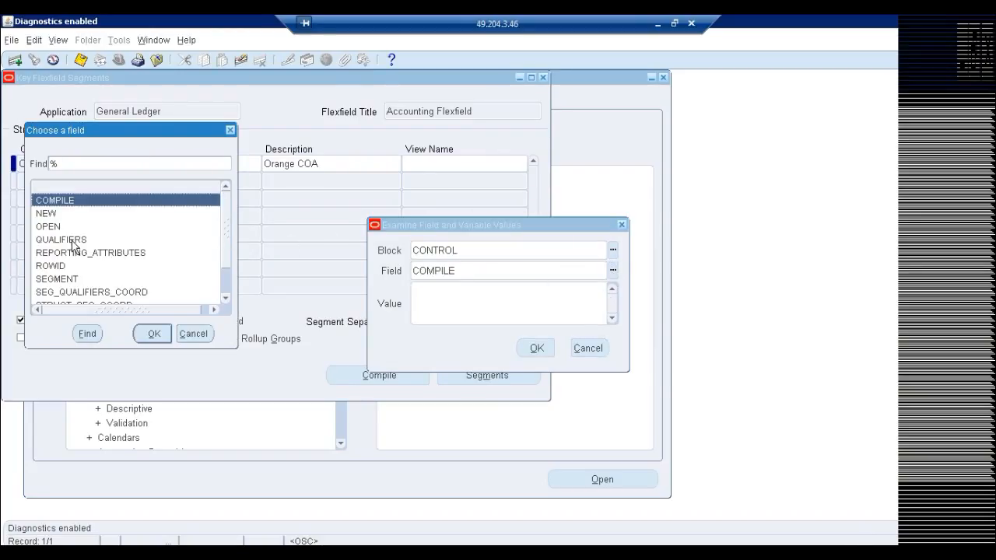
double_click(84, 281)
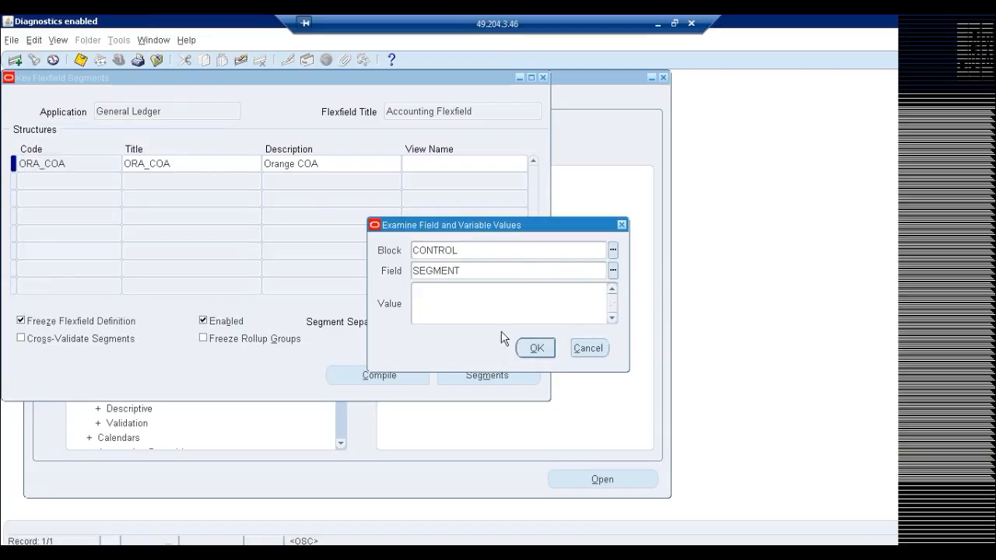
left_click(612, 272)
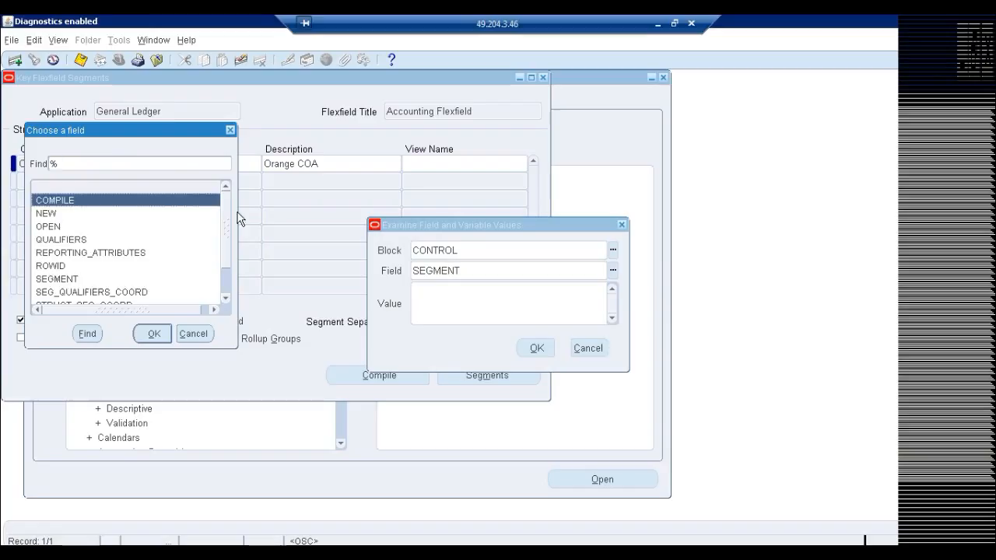
left_click_drag(228, 253, 228, 270)
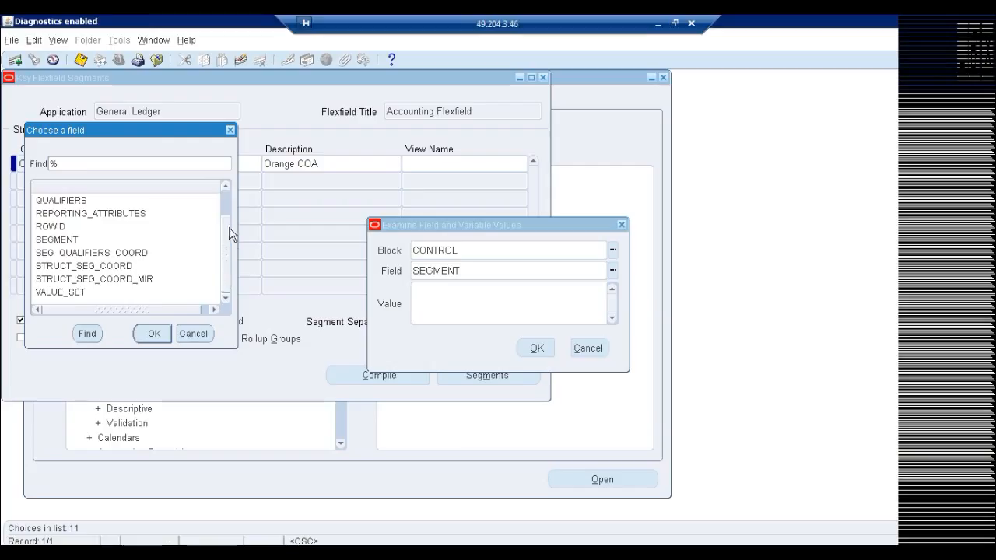
left_click_drag(228, 227, 230, 215)
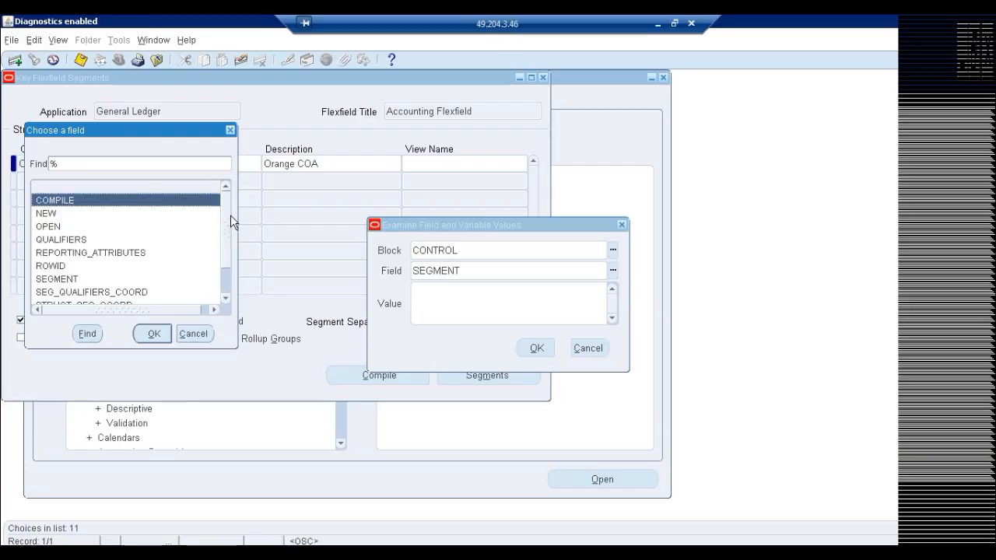
left_click(230, 130)
left_click(591, 348)
Compile the ORA_COA structure once more and close the Key Flexfield Segments form.
left_click(381, 377)
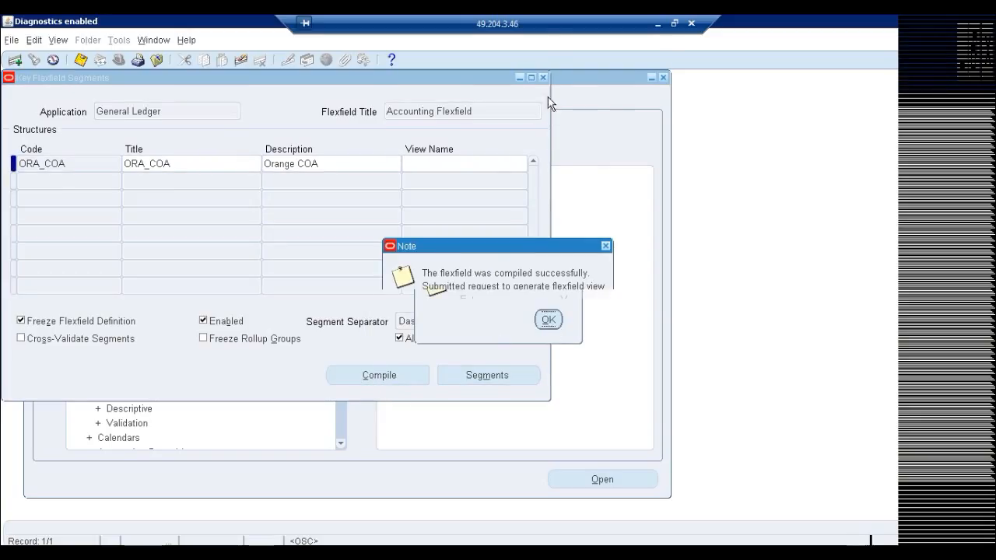
key("Return")
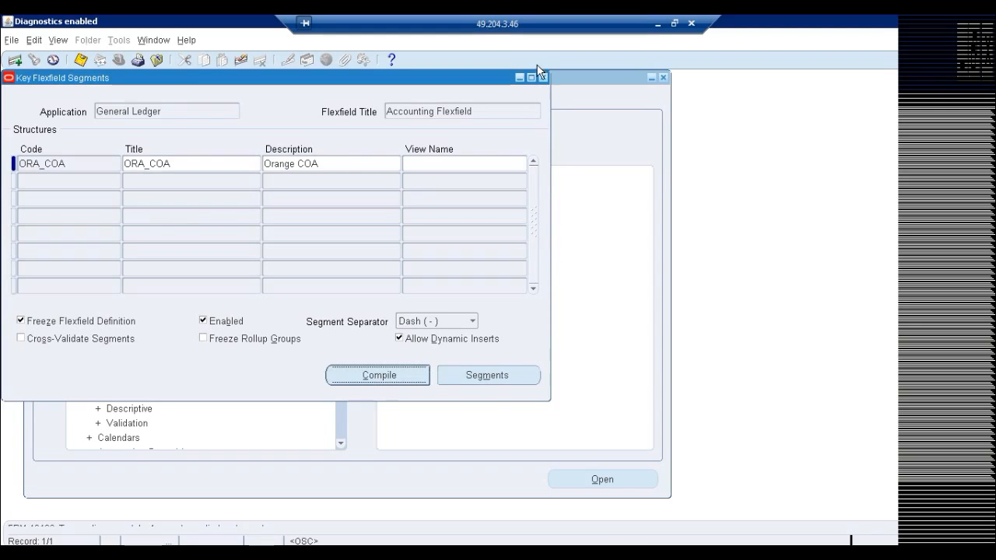
left_click(543, 77)
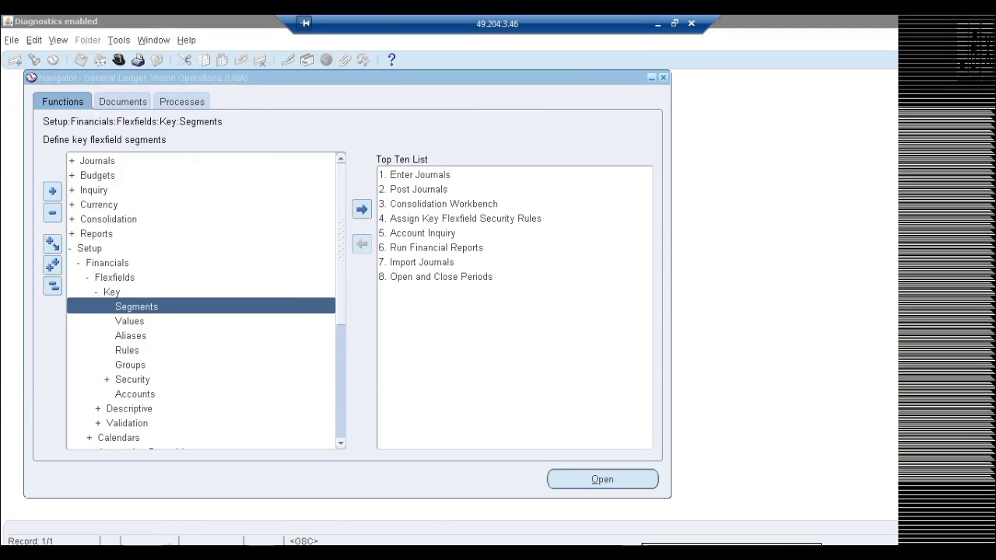
Glance at the Accounting Setup page in Mozilla, then return to the Oracle Applications Navigator and reopen the Key Flexfield Segments form.
key("alt+Tab")
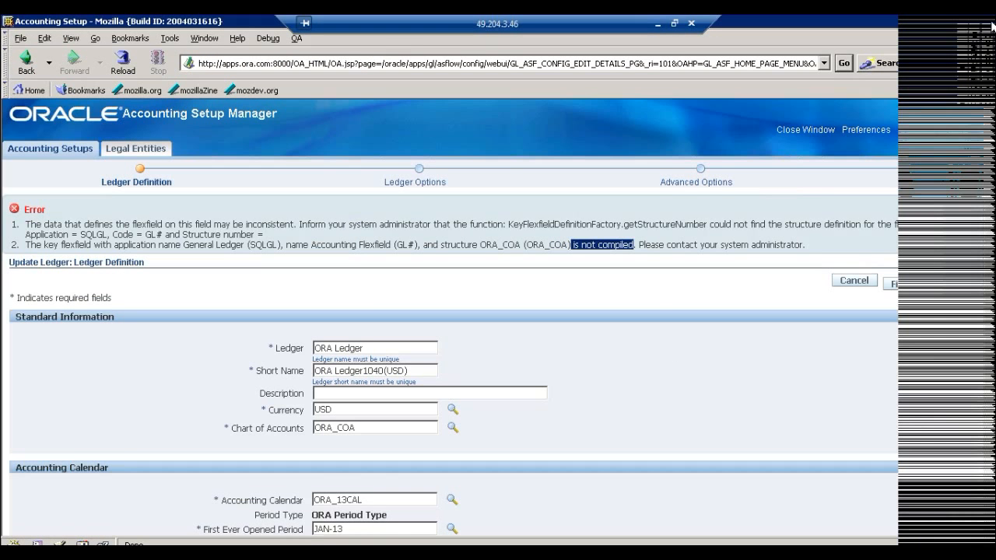
key("alt+Tab")
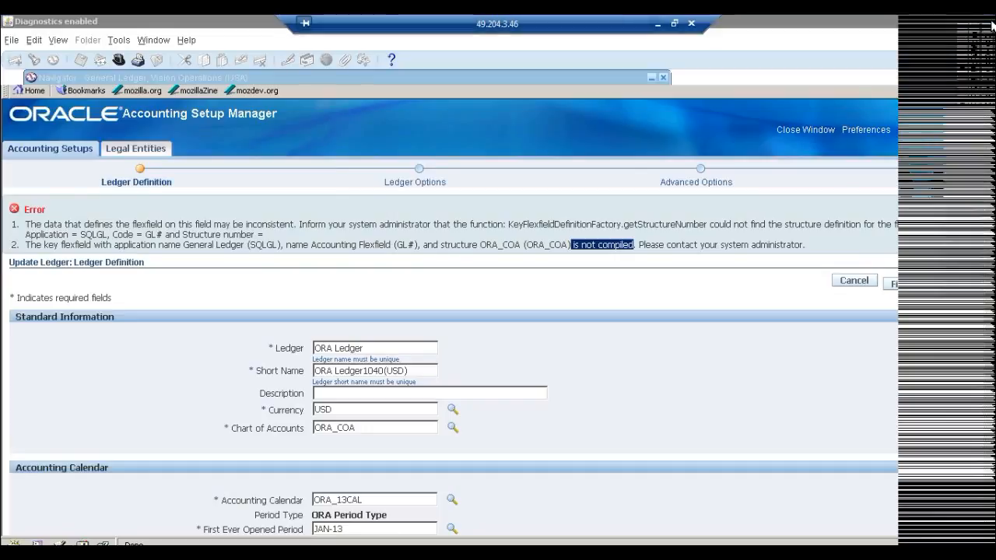
left_click(101, 294)
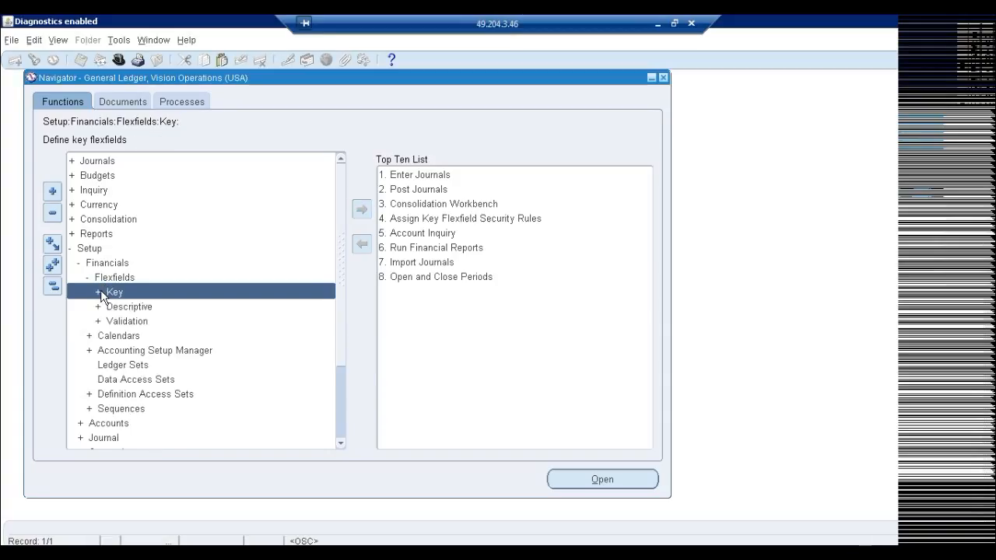
double_click(114, 292)
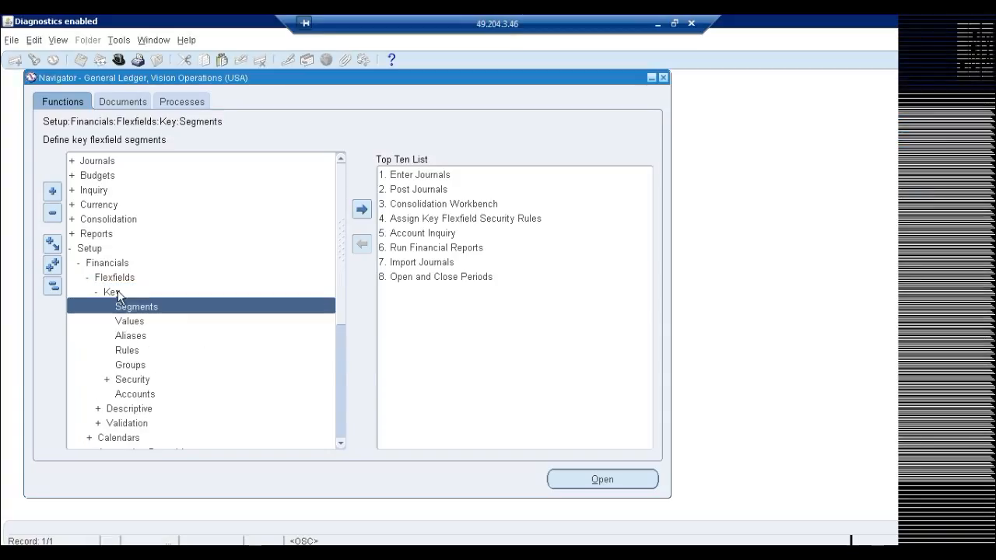
double_click(130, 311)
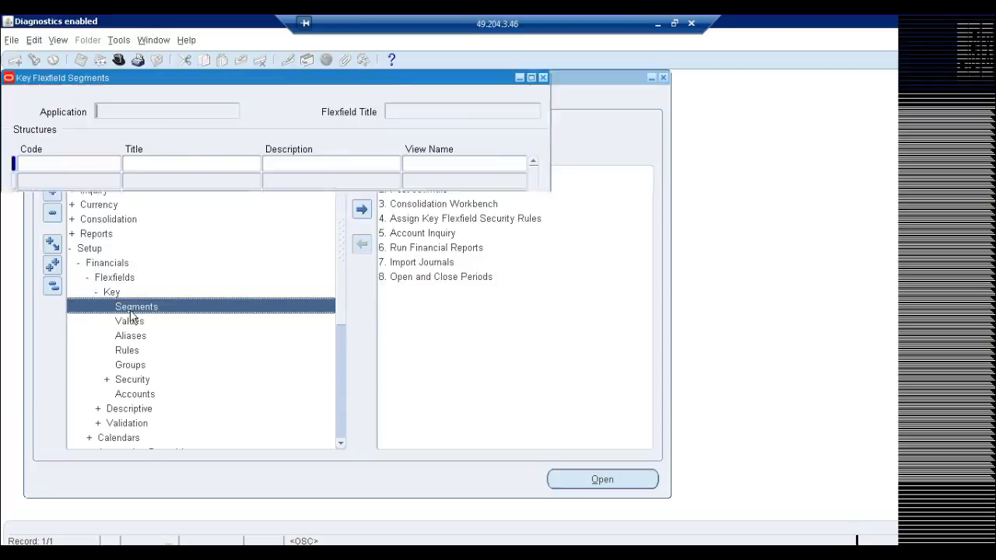
Query the flexfield title Acc% and structure code ORA% to check the structure's settings, and close the form.
key("F11")
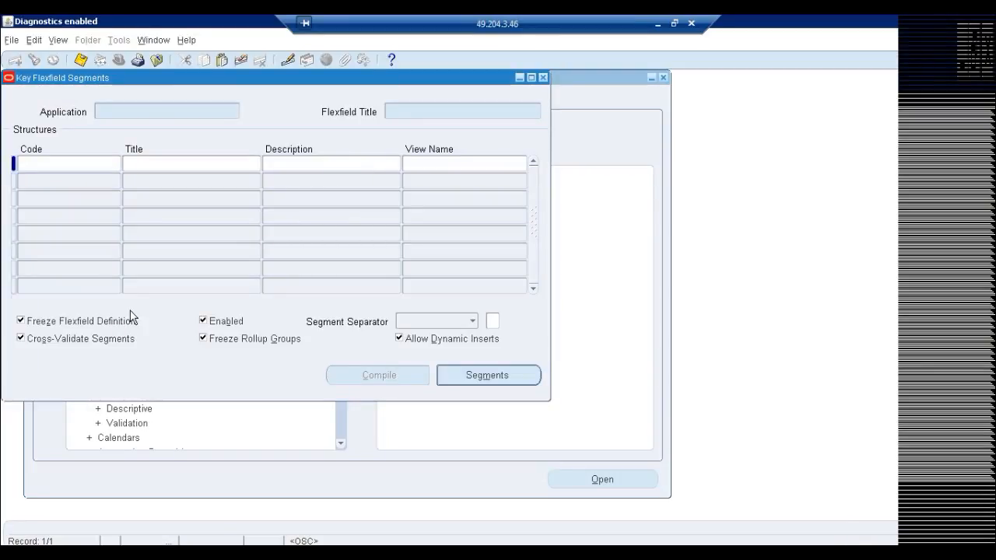
left_click(406, 113)
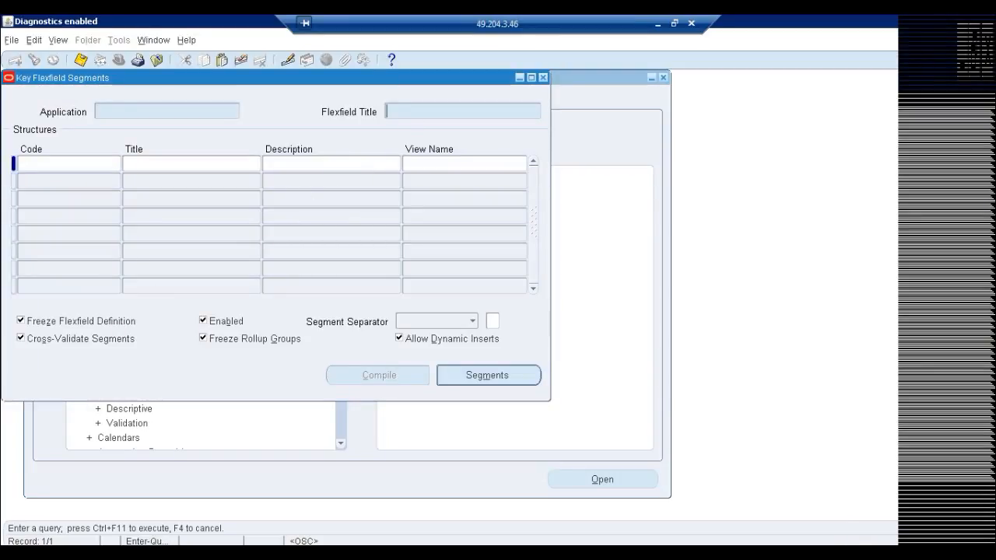
type("Acc%")
key("ctrl+F11")
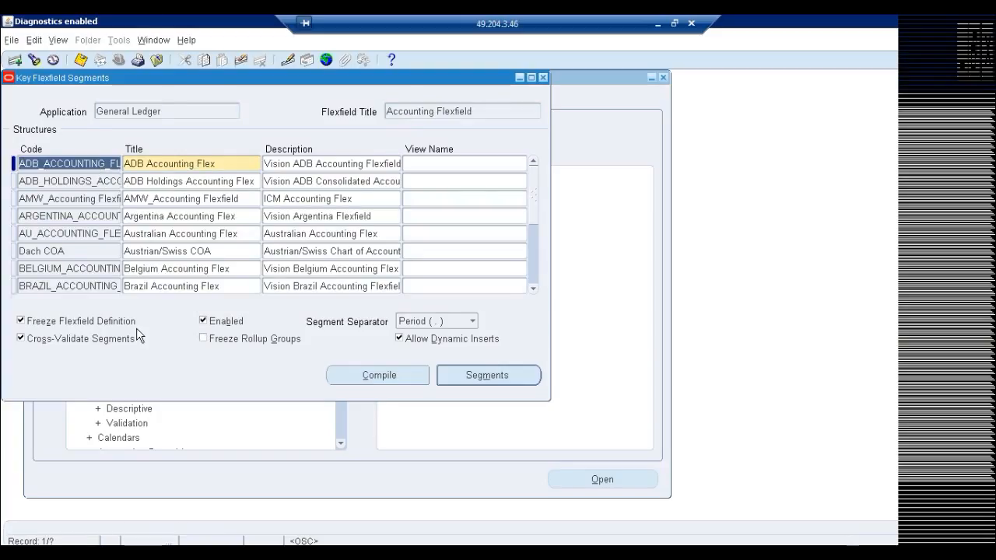
key("F11")
type("O")
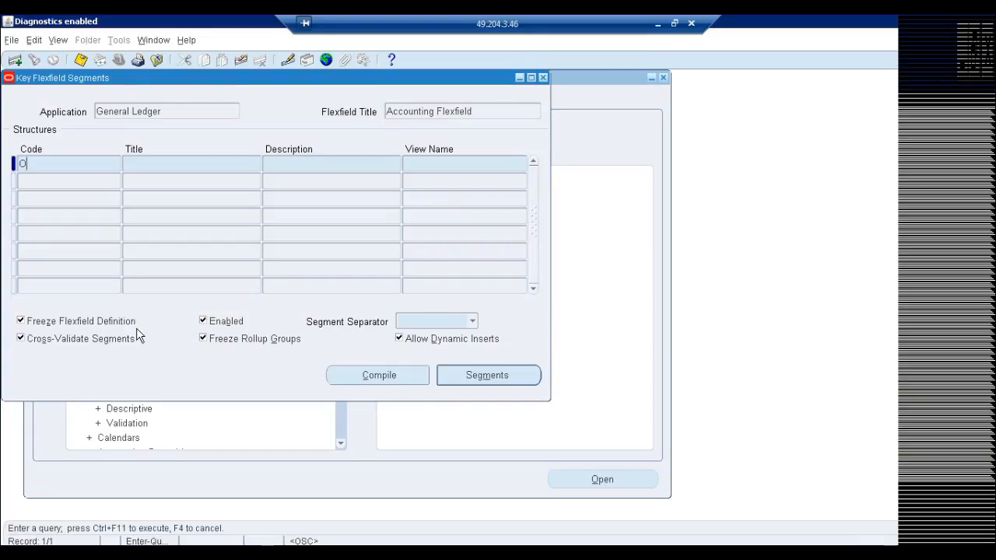
type("RA%")
key("ctrl+F11")
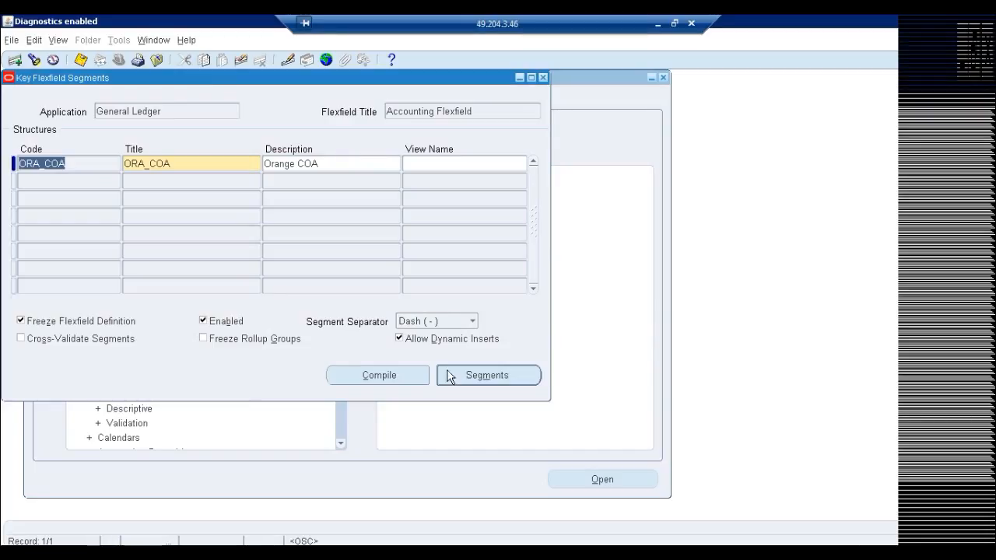
left_click(543, 78)
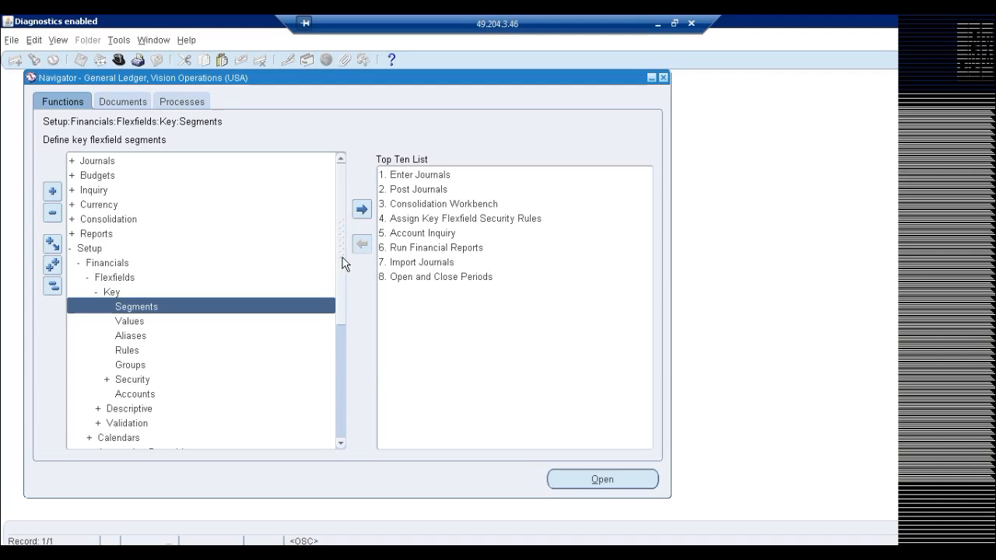
Open Accounting Setups from the Navigator under Setup, Financials, Accounting Setup Manager.
left_click_drag(340, 288, 346, 354)
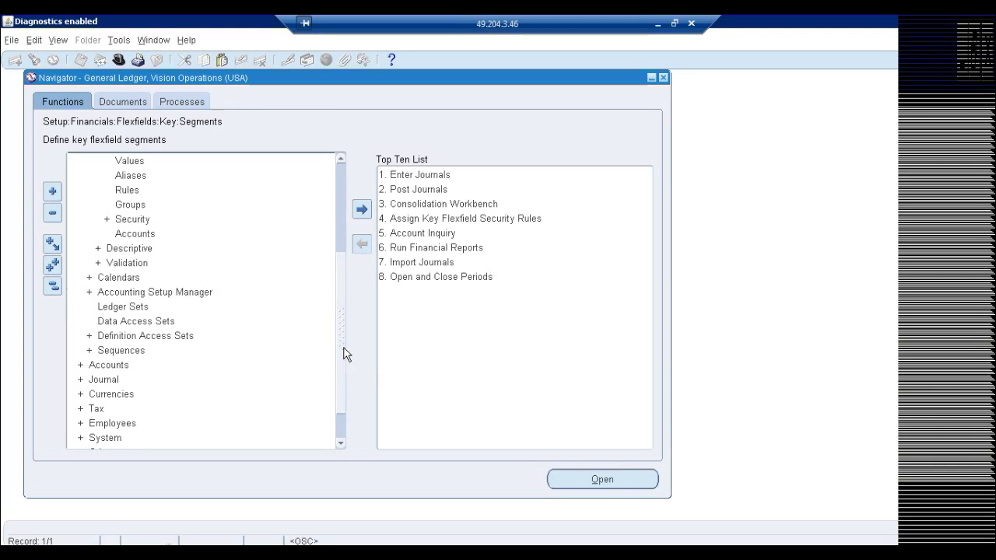
double_click(170, 292)
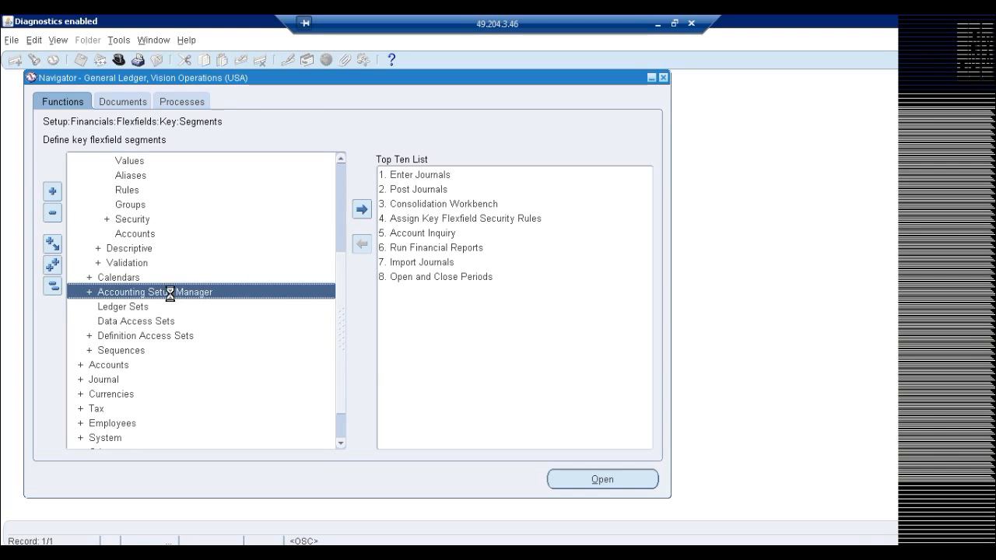
left_click(338, 444)
left_click(338, 443)
double_click(199, 406)
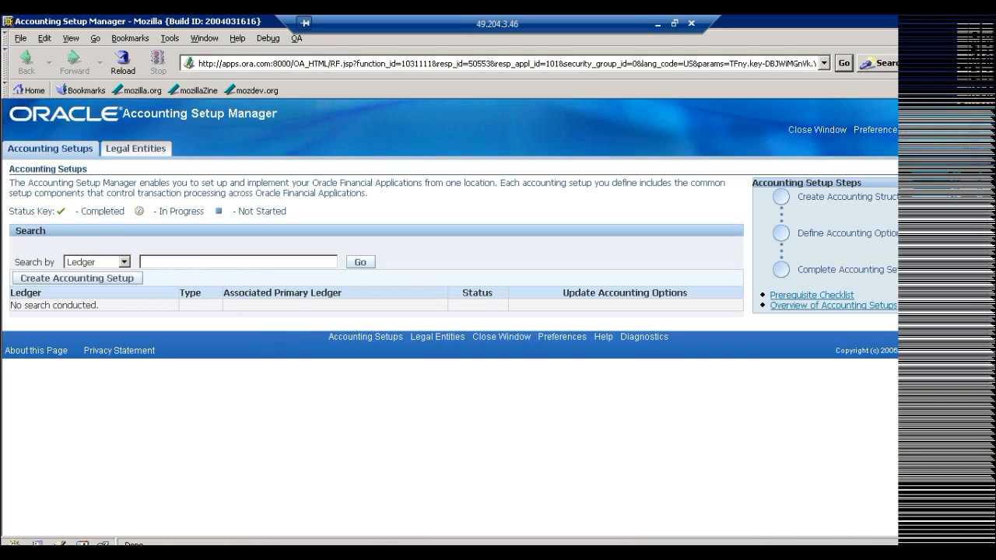
Search for ledgers matching ORA% and open the Ledger Options page for updating ORA Ledger.
type("ORA%")
left_click(361, 263)
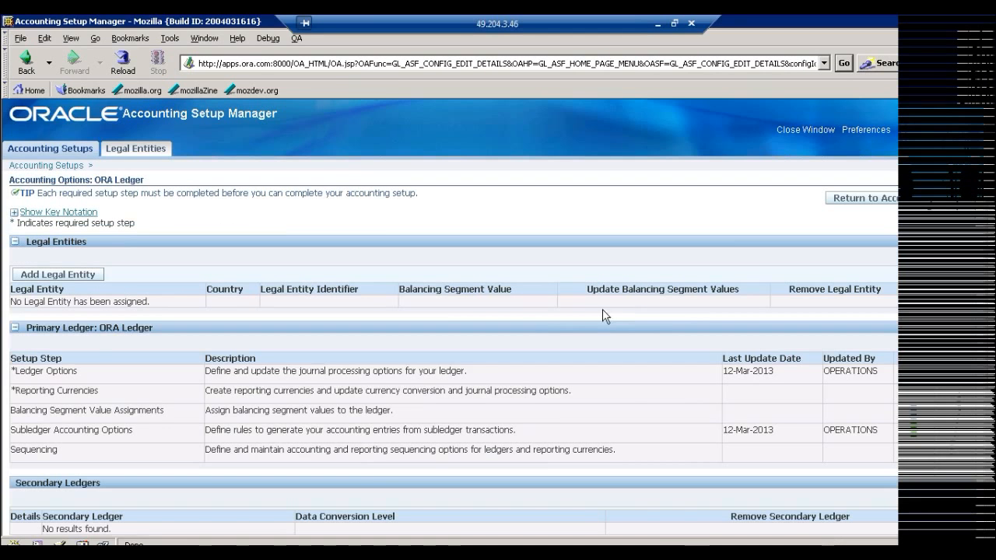
left_click(957, 378)
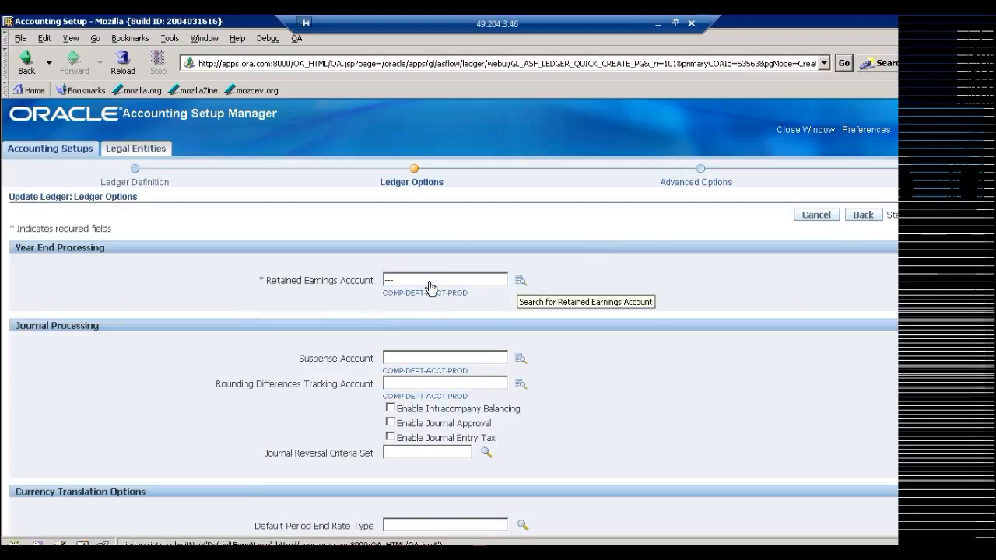
Try to look up a Retained Earnings Account, close the lookup window and agree to discard the page's unsaved changes.
left_click(520, 281)
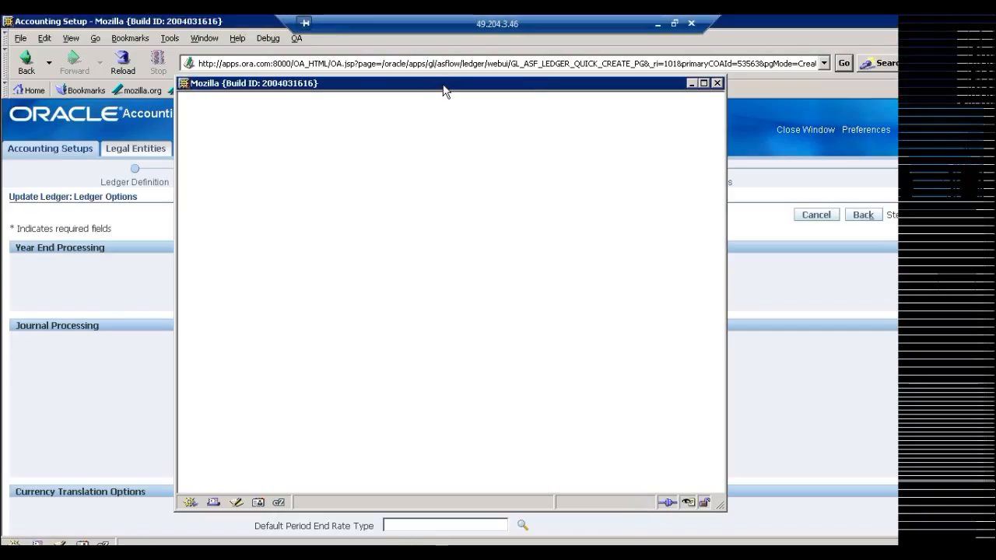
left_click(717, 83)
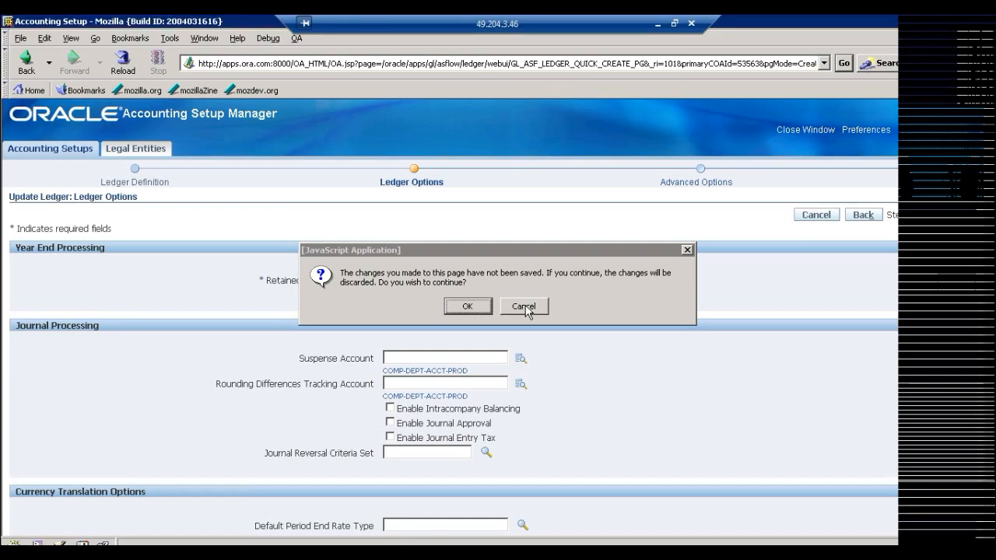
left_click(466, 306)
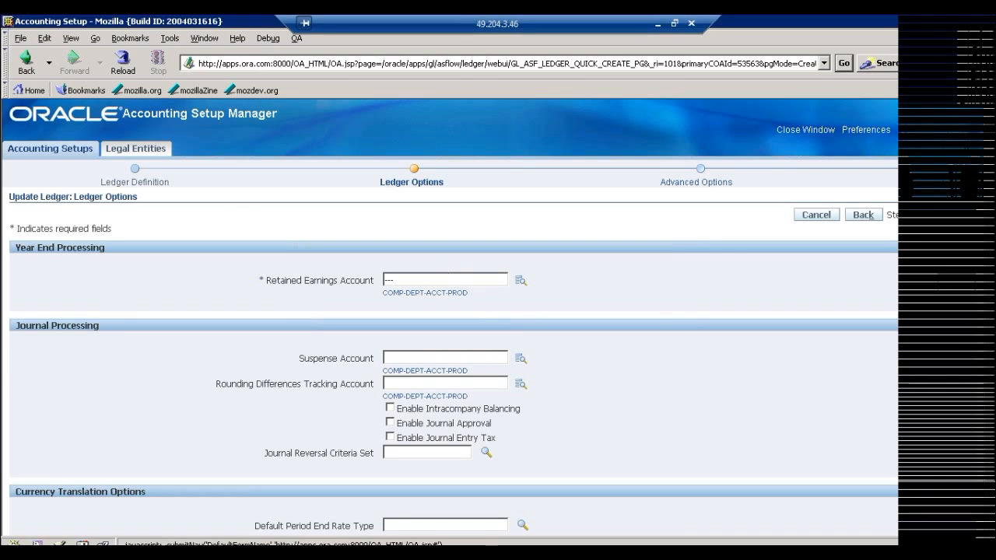
Retry the Retained Earnings Account lookup, agree to discard the page's unsaved changes and close the browser window.
left_click(519, 282)
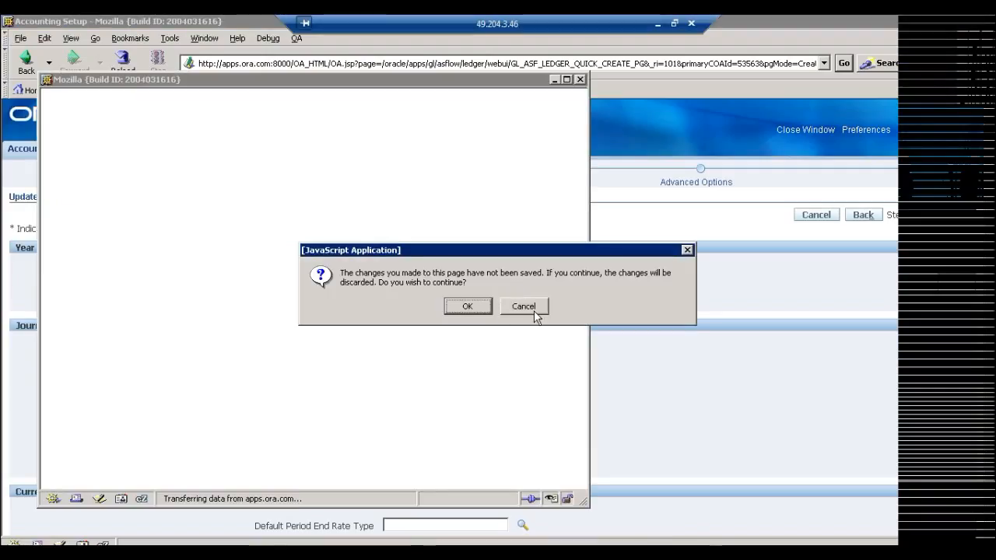
left_click(466, 307)
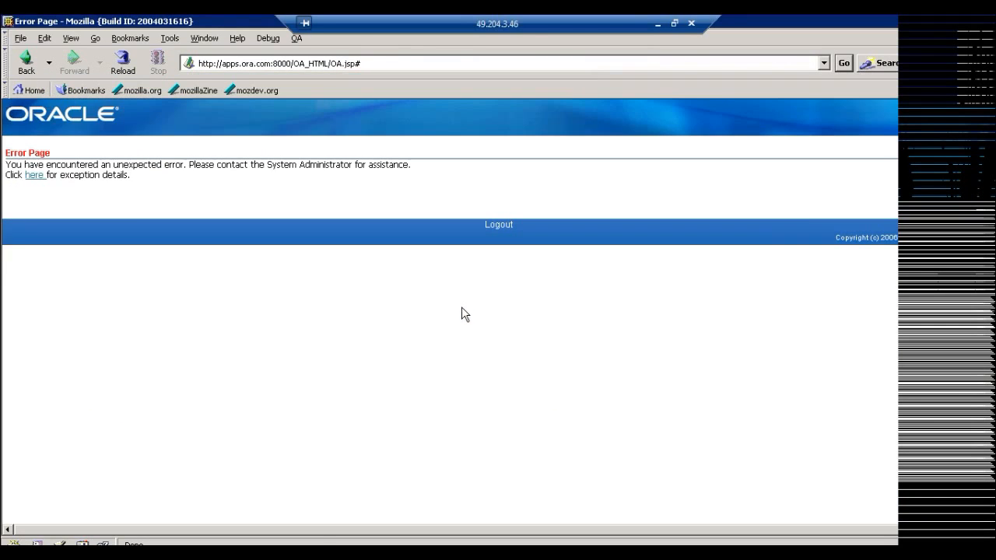
left_click(991, 21)
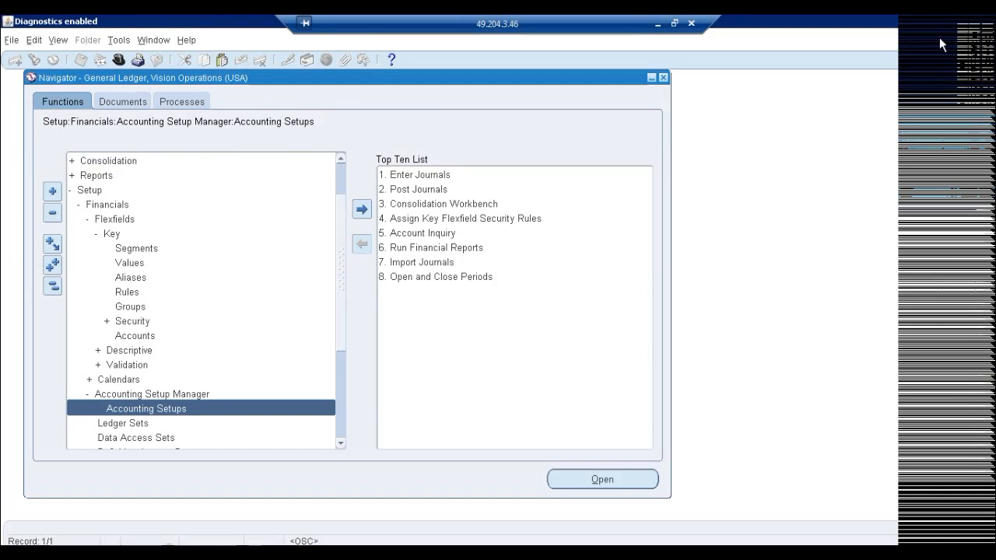
Reopen Accounting Setups, search for ledgers matching ORA% and go to the Ledger Options page of ORA Ledger.
key("Return")
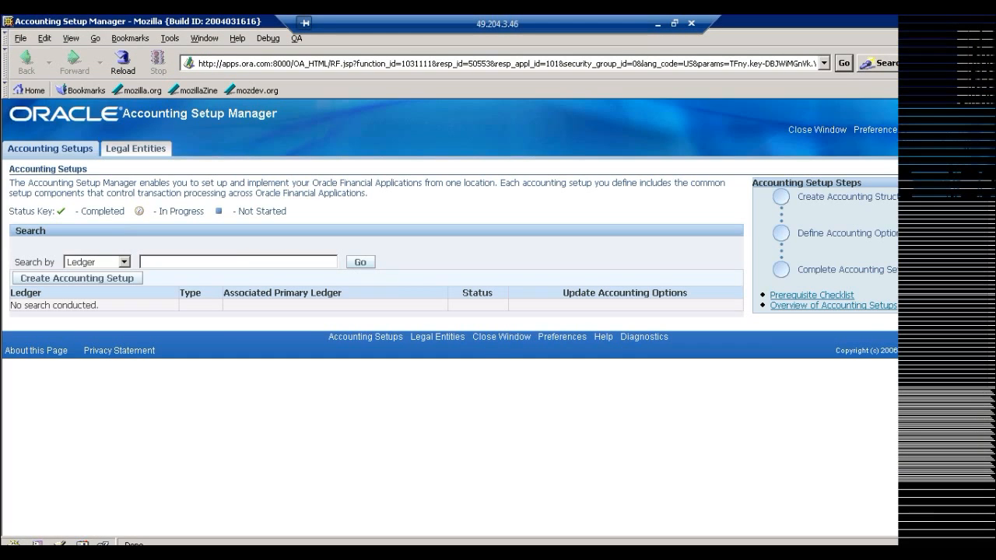
left_click(311, 263)
type("ORA%")
left_click(360, 264)
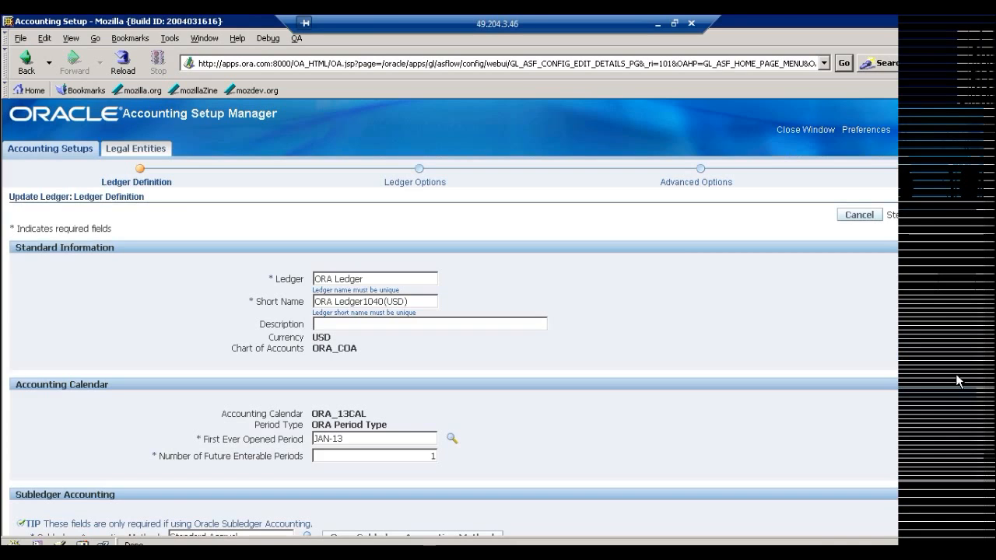
left_click(955, 221)
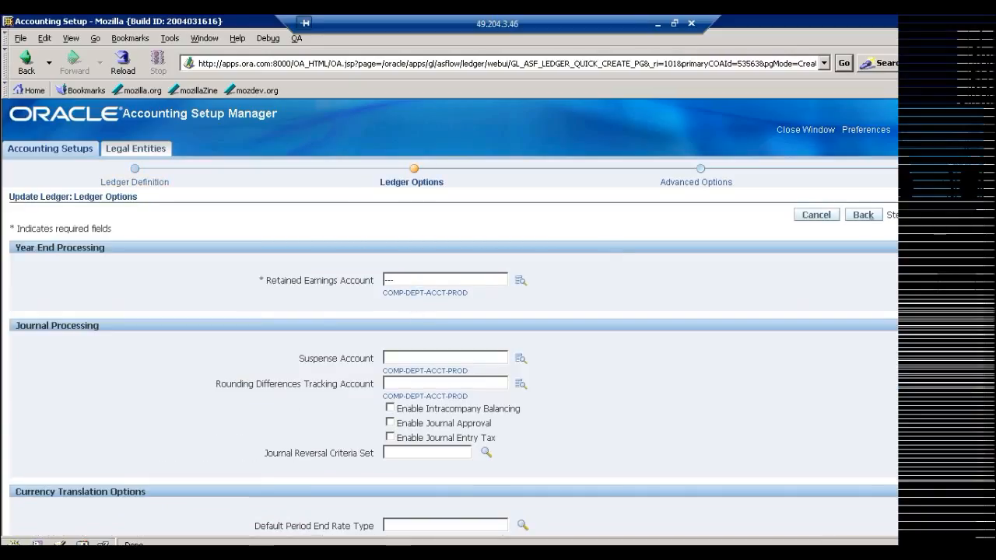
key("BackSpace")
key("BackSpace")
key("BackSpace")
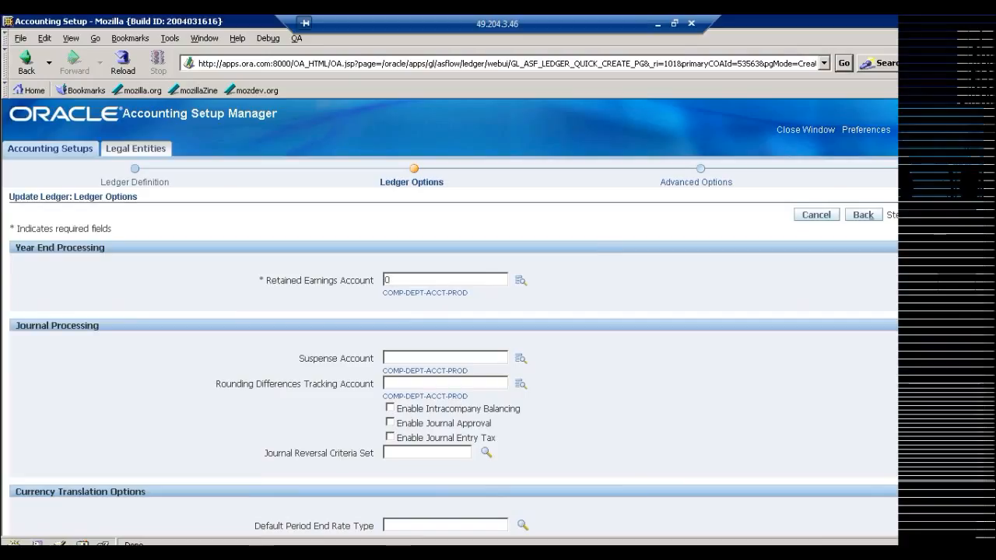
type("000-1310-000")
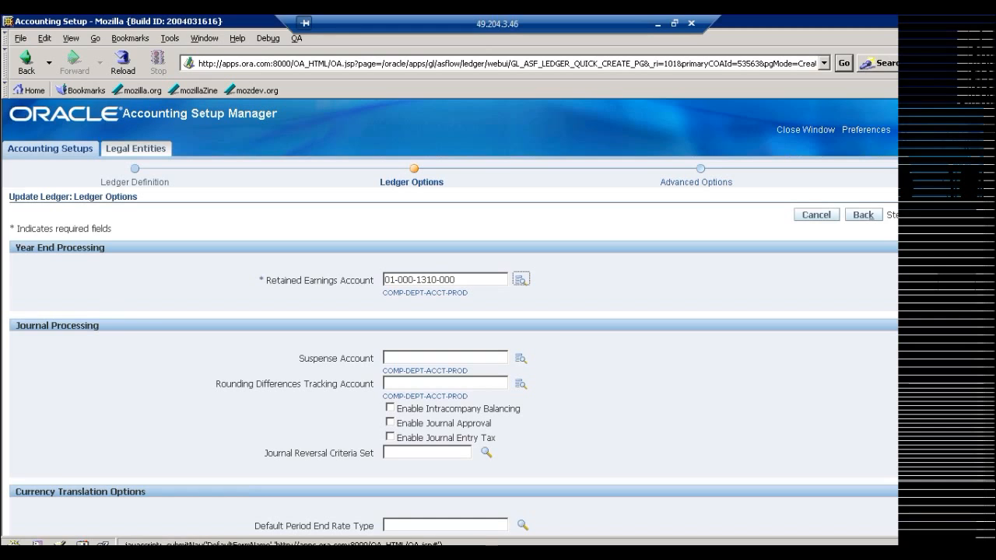
left_click(520, 279)
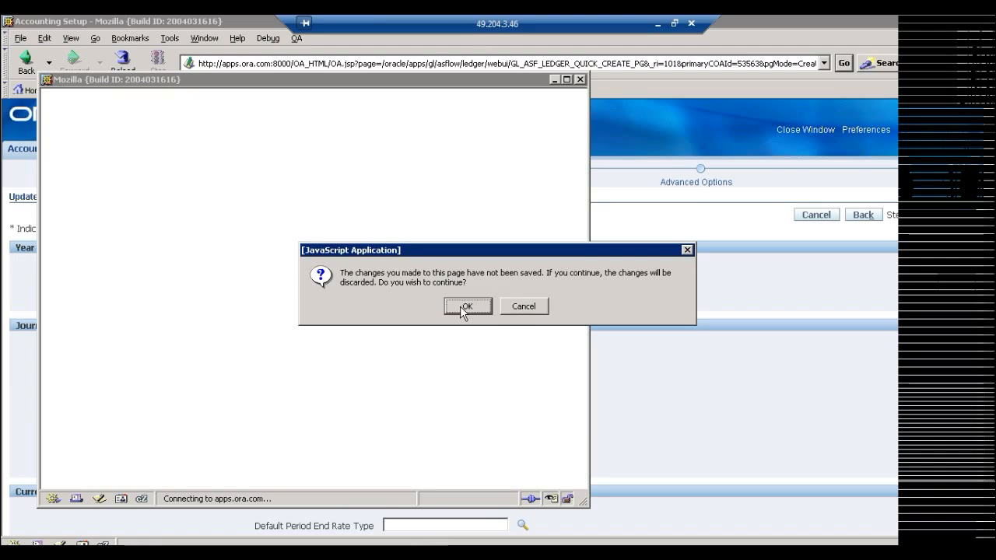
left_click(463, 310)
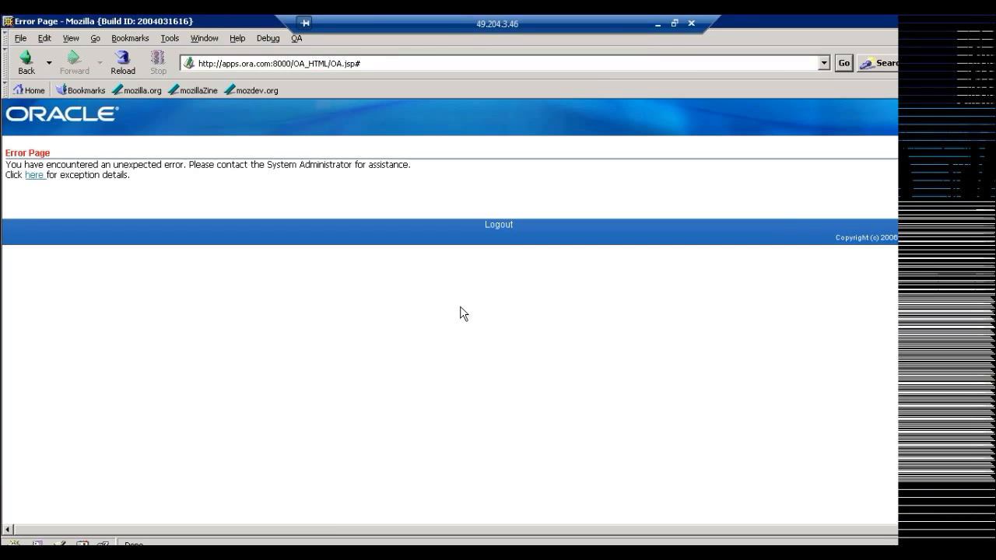
left_click(989, 23)
Open Accounting Setups again, search for ledgers matching ORA% and open ORA Ledger's accounting options for updating.
key("Return")
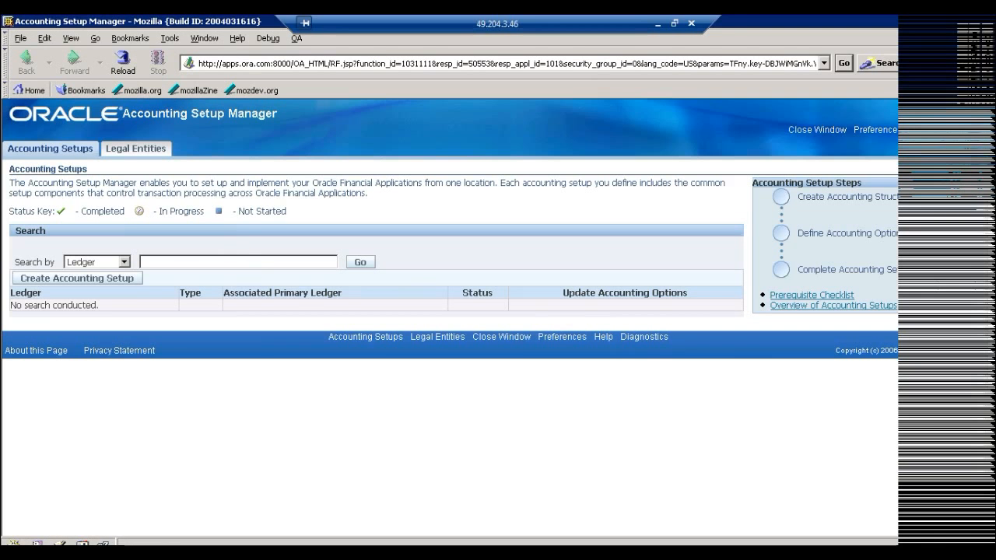
type("ORA%")
left_click(363, 266)
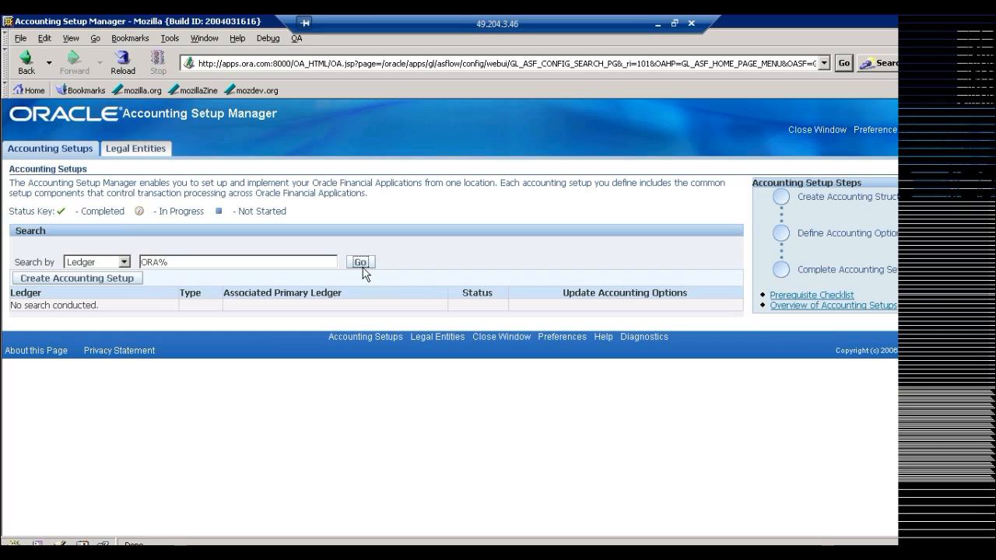
left_click(623, 307)
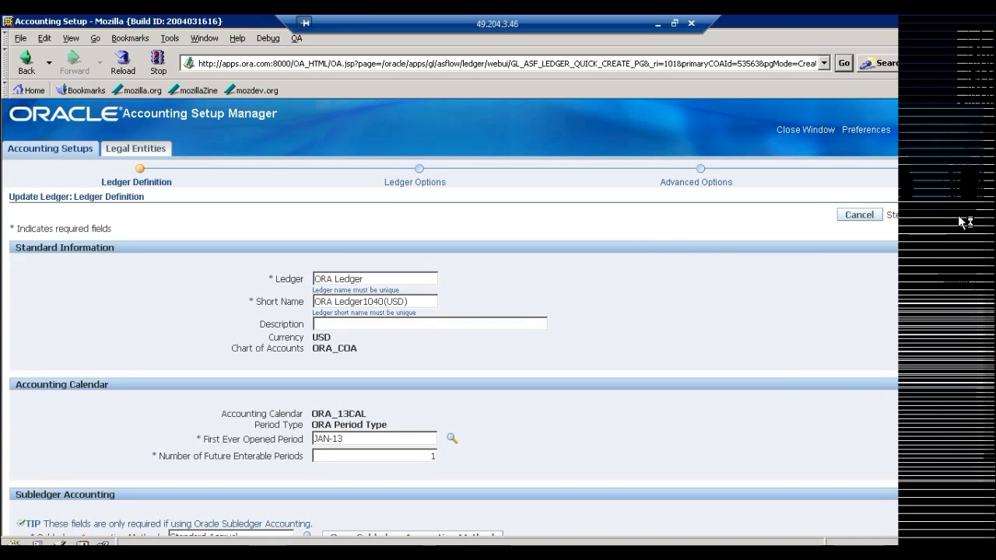
left_click(482, 282)
key("BackSpace")
key("BackSpace")
key("BackSpace")
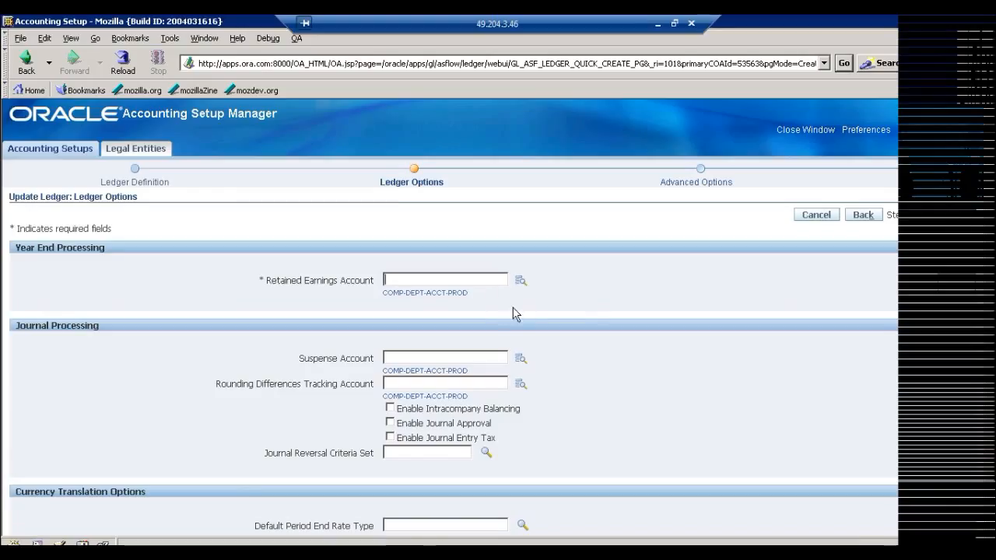
type("001")
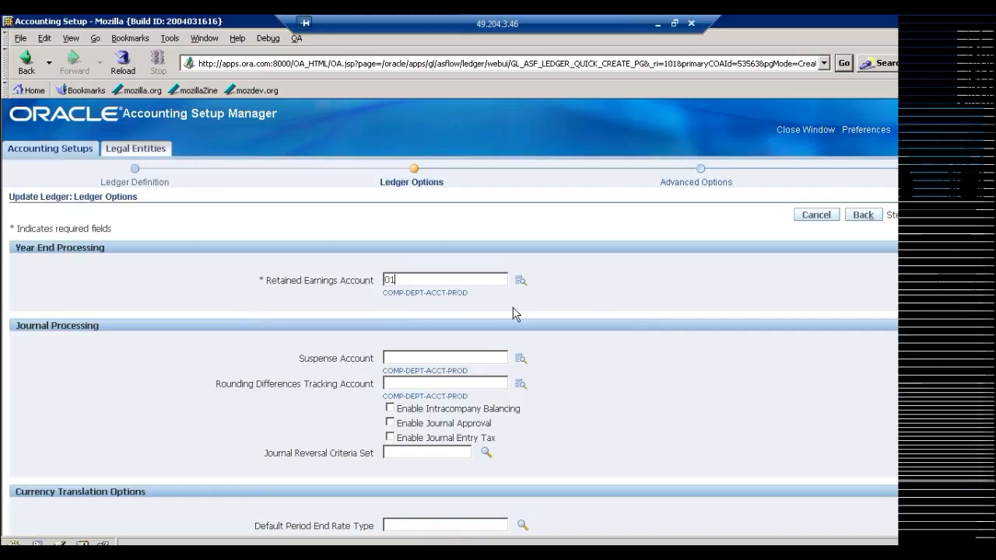
type("-000-1")
type("0-000")
left_click(959, 219)
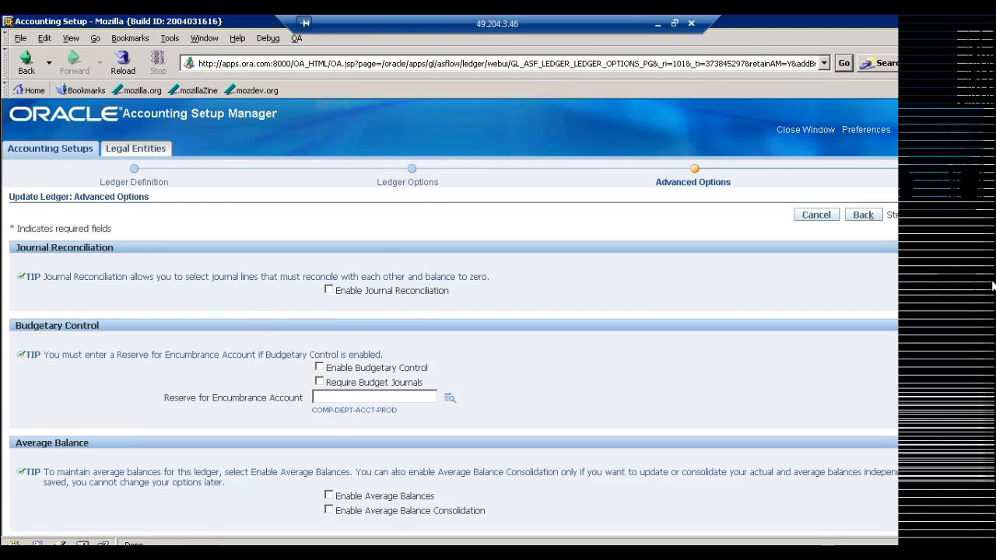
Continue past the Advanced Options without enabling any of them and finish the ORA Ledger update from its review page.
scroll(993, 293, "down", 1)
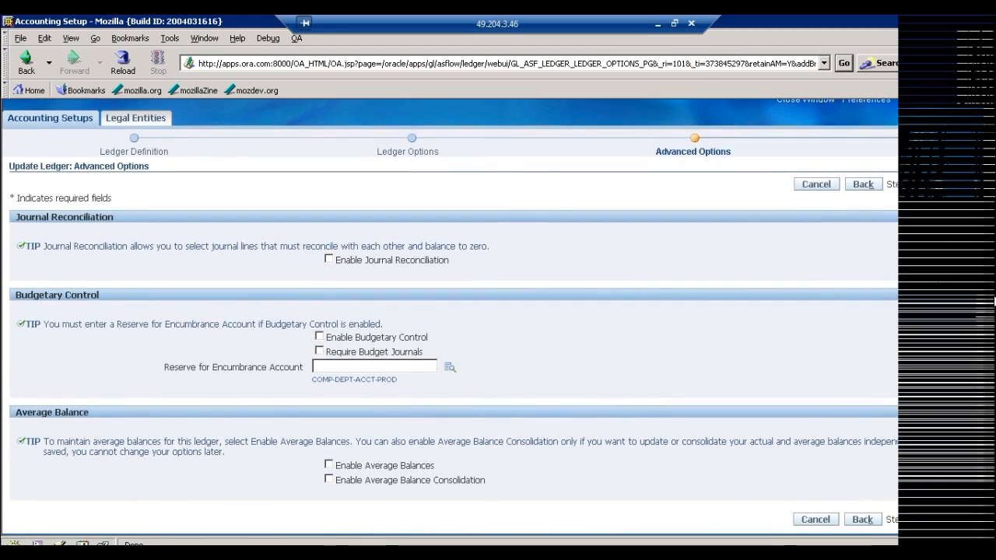
scroll(993, 302, "up", 1)
left_click(958, 200)
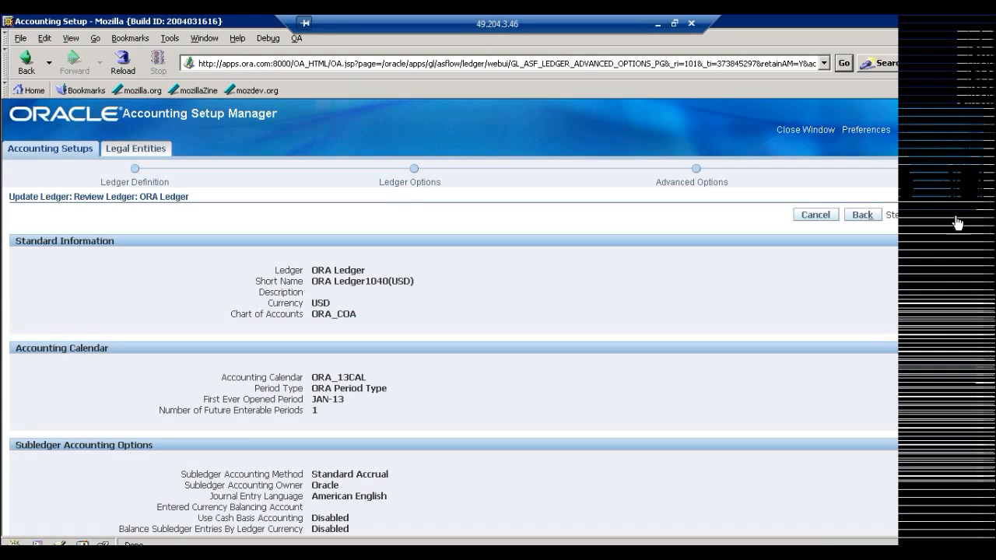
left_click(958, 222)
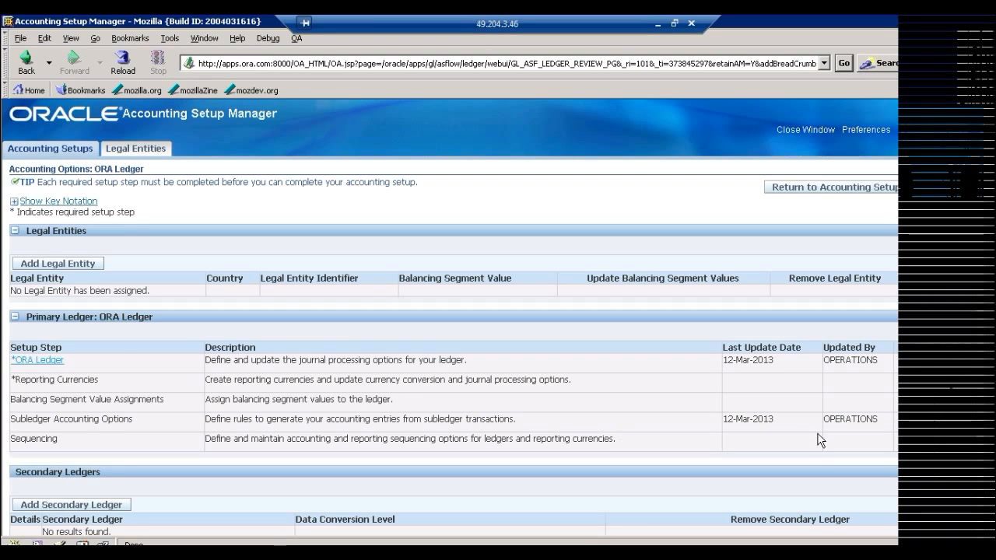
Complete the accounting setup for ORA Ledger, agree to continue and return to the Accounting Setups list.
left_click(952, 190)
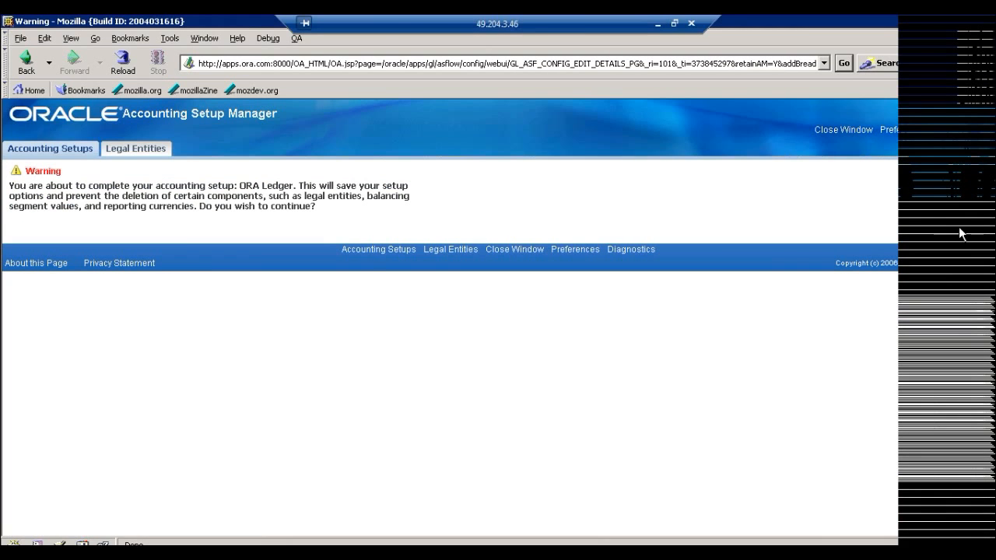
left_click(967, 235)
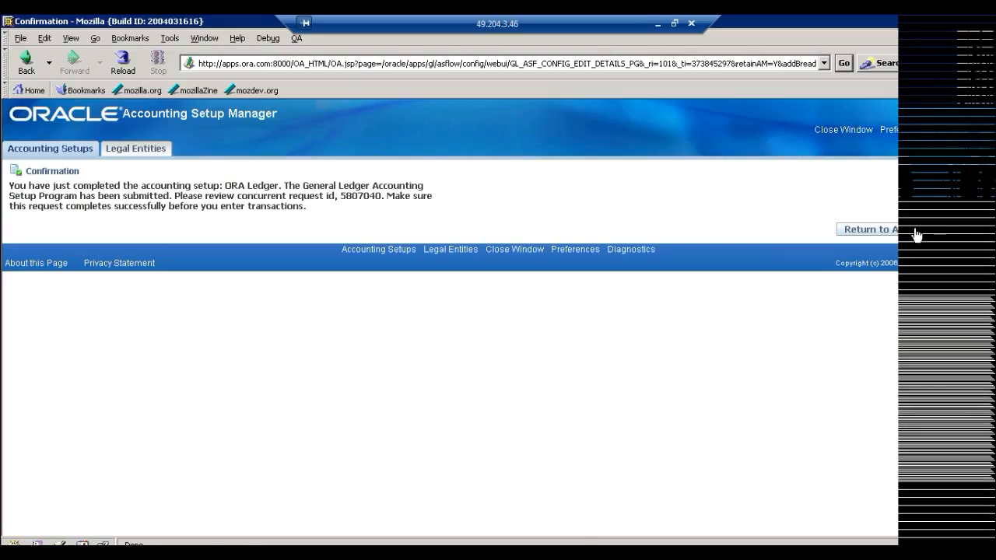
left_click(916, 234)
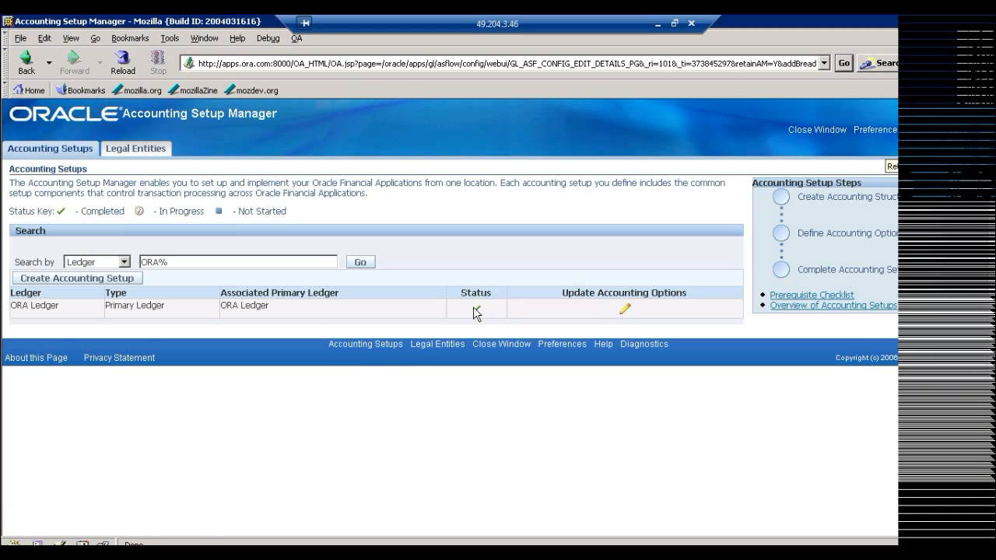
Start a new legal entity named US LES, with US LE as its organization name, legal entity identifier and EIN/TIN.
left_click(132, 152)
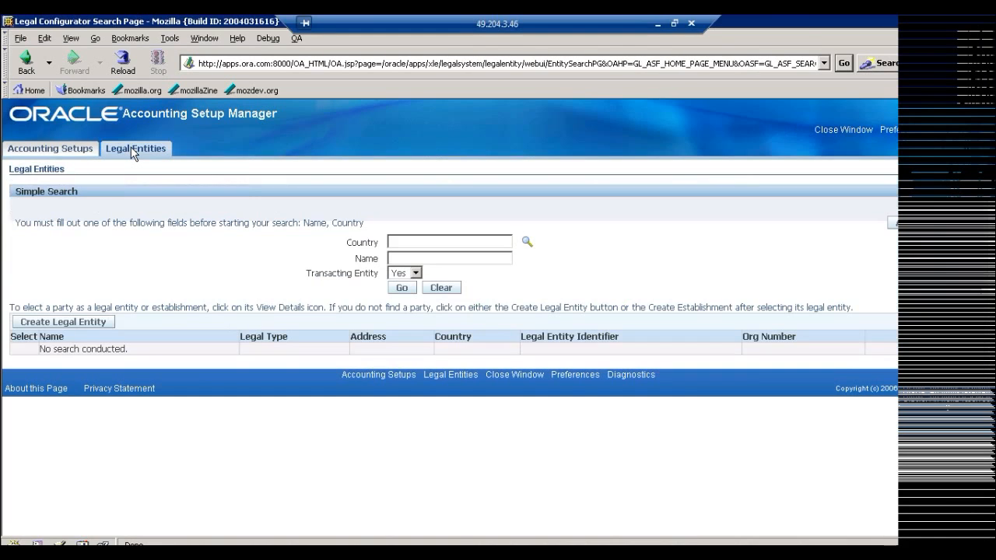
left_click(58, 324)
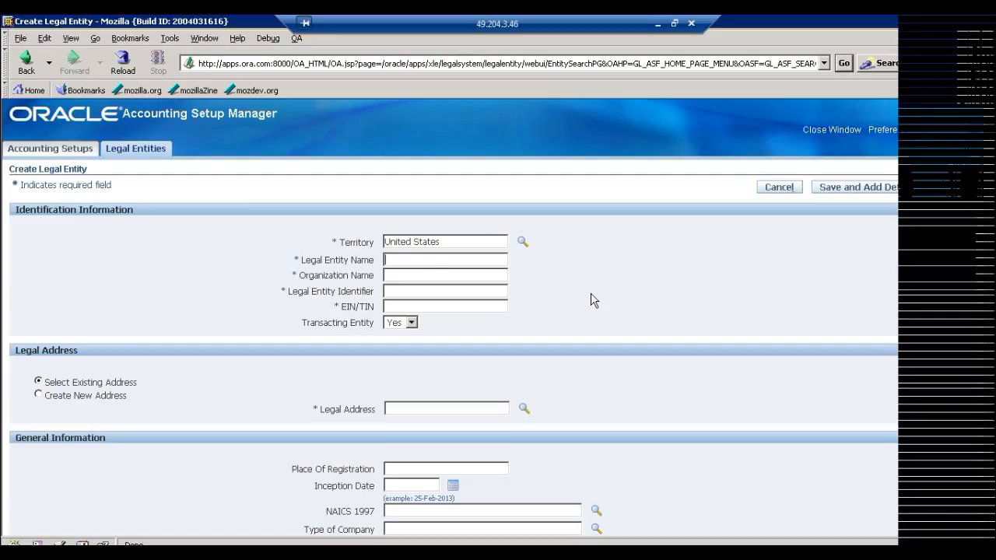
type("US LES")
key("Tab")
type("US LEUS LE")
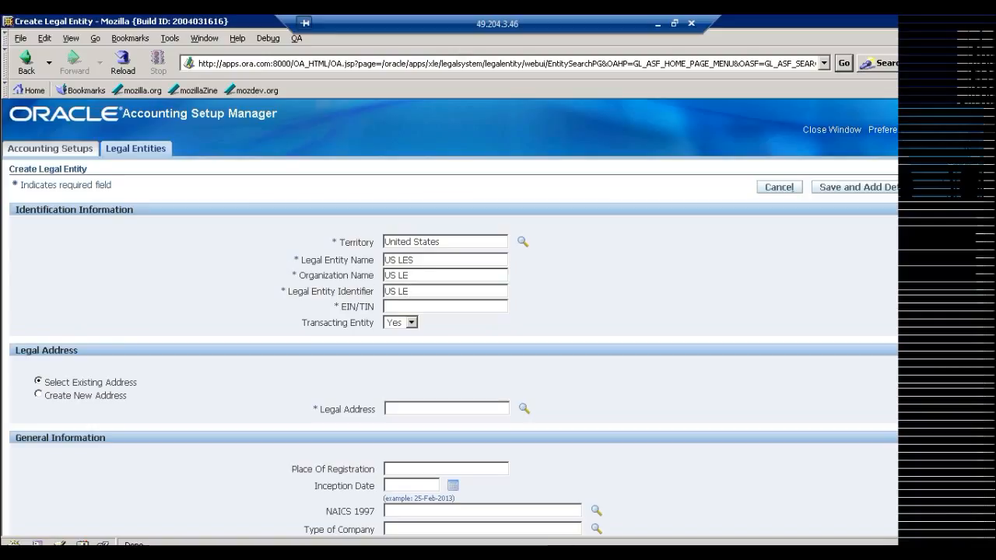
type("U")
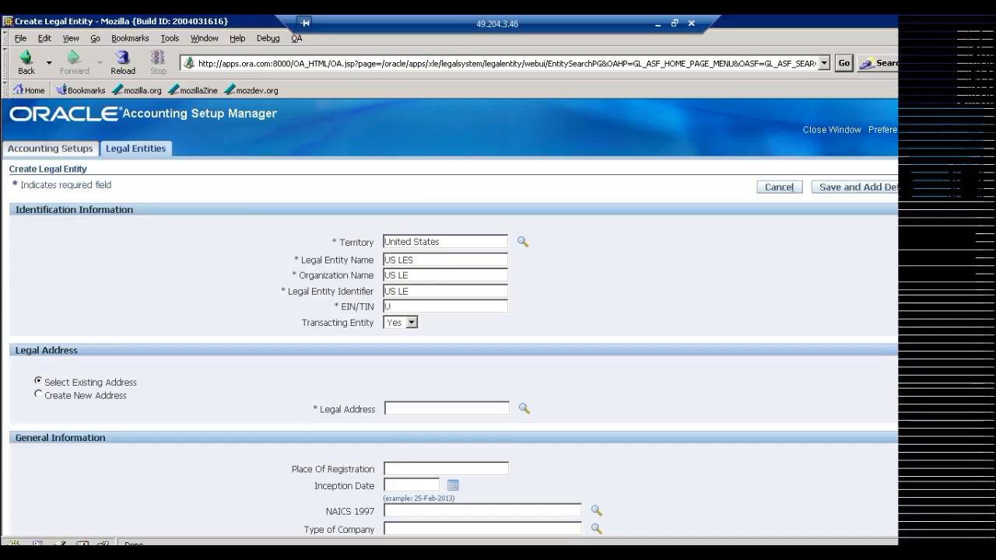
type("S LE")
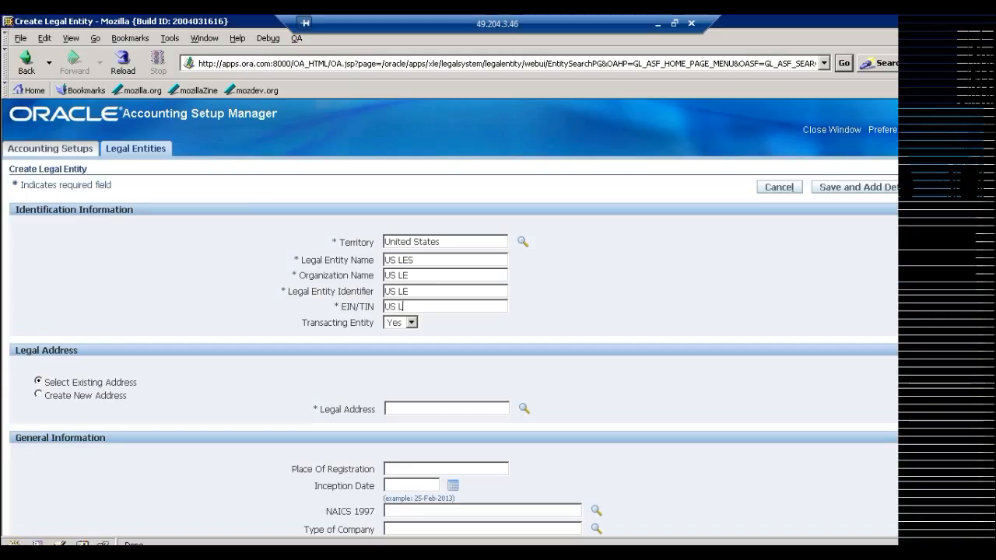
Create a new legal address with location Rochester, declining to remember form values, and fill in the address line, city, state, county and postal code.
left_click(39, 394)
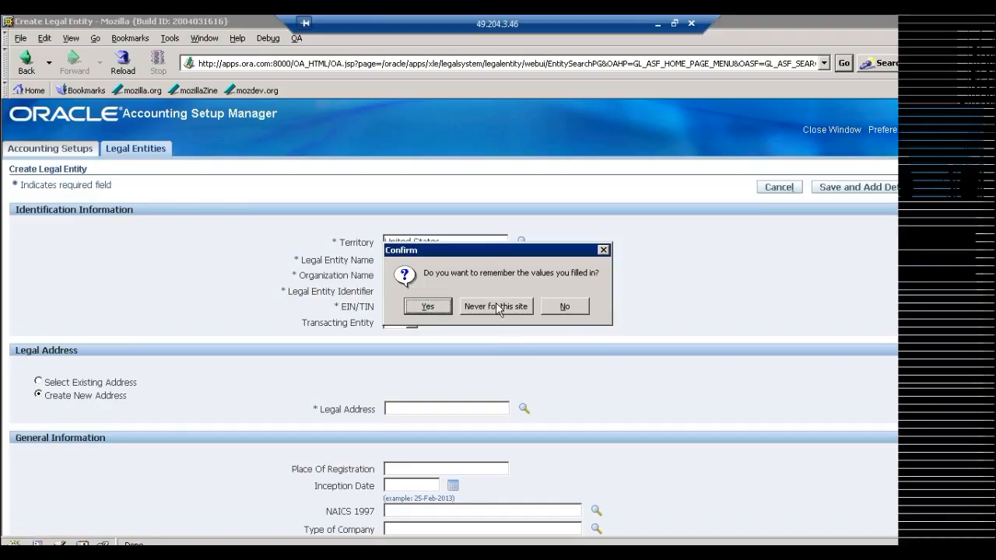
left_click(576, 309)
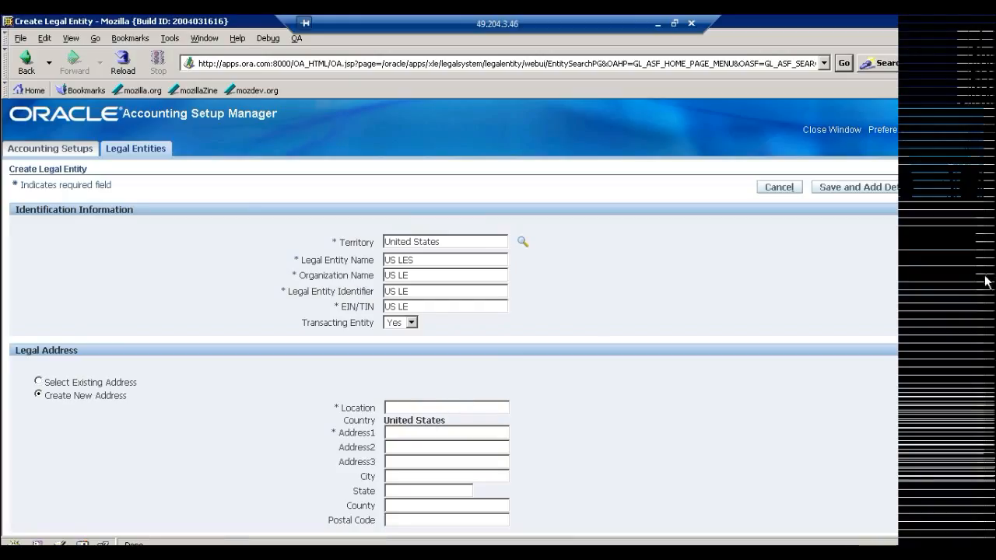
scroll(696, 375, "down", 2)
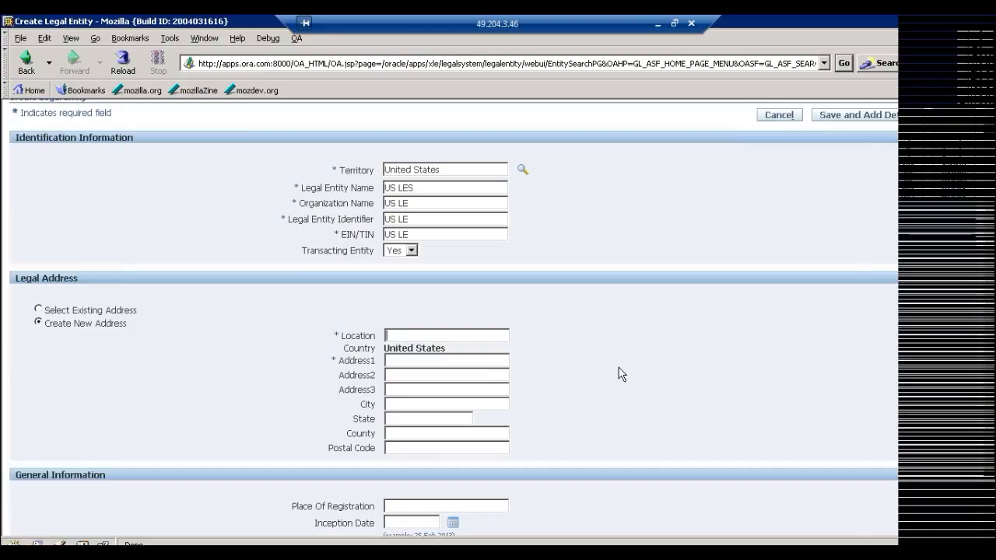
type("Rochester")
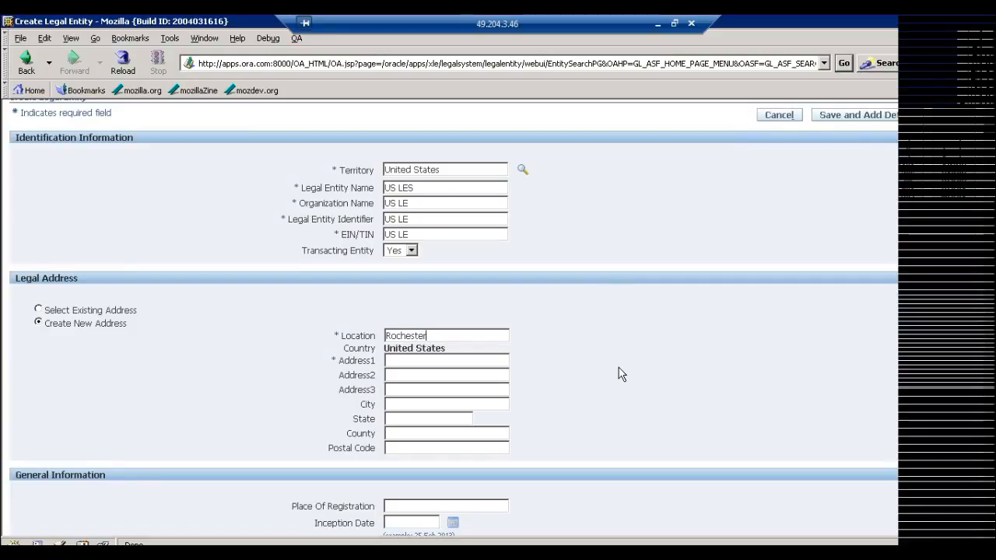
left_click(504, 364)
type("44")
type("webster")
key("Tab")
type("ny")
key("Tab")
type("monroe")
type("14580")
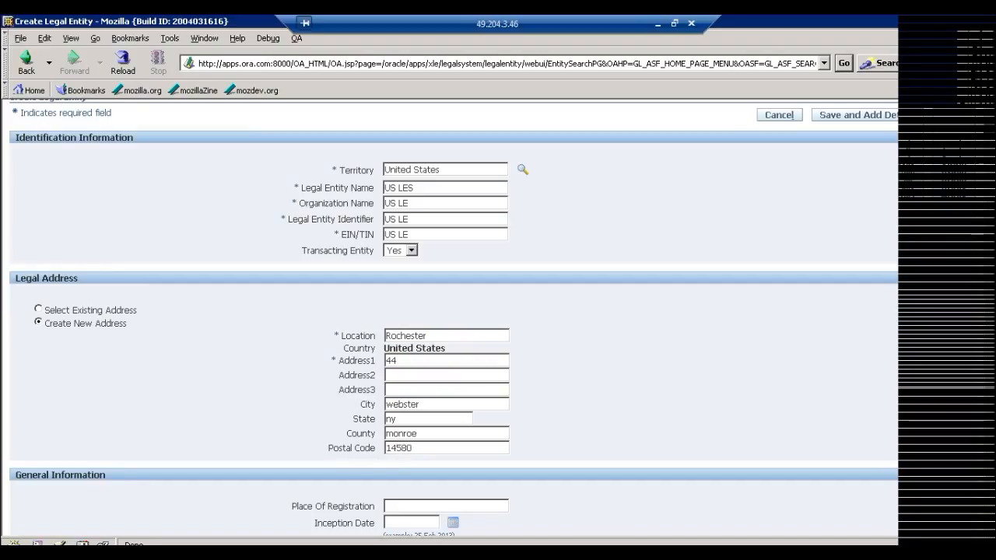
key("Tab")
Apply the new US LES legal entity and choose never to remember form values for this site.
scroll(988, 311, "down", 3)
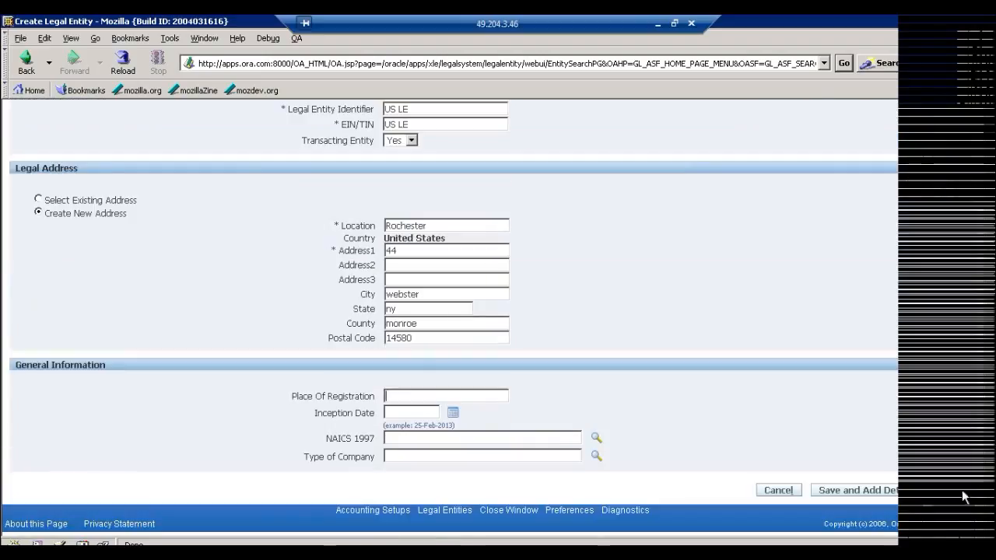
left_click(960, 497)
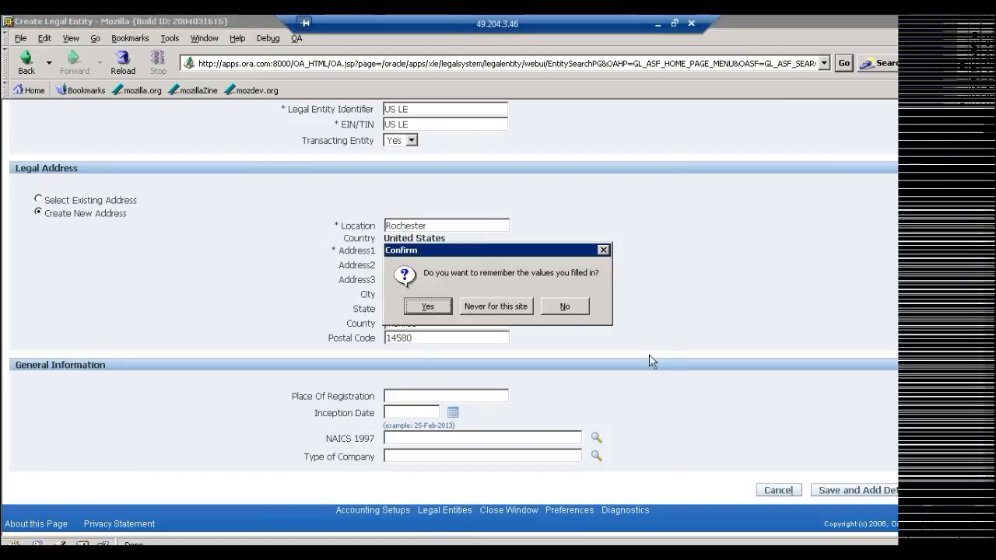
left_click(506, 307)
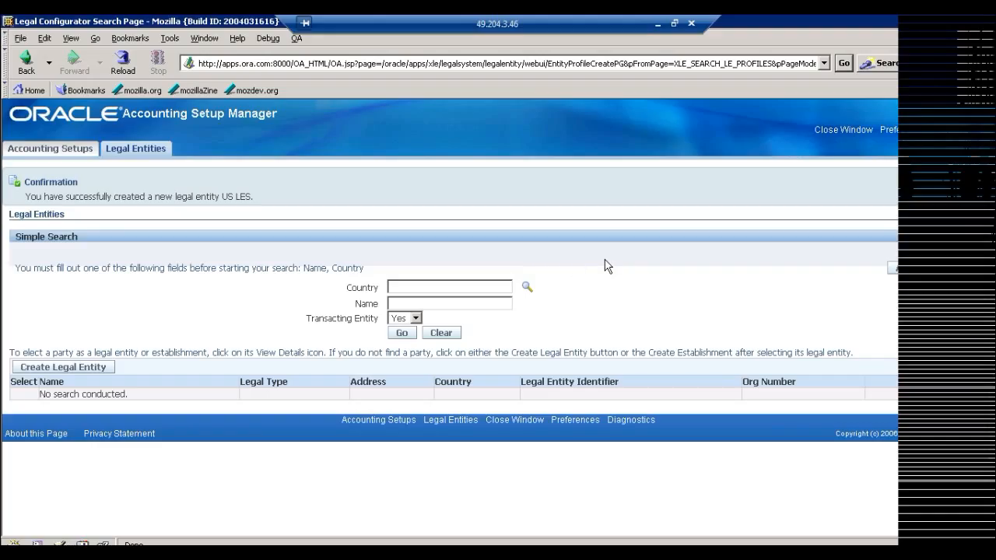
Start a new legal entity and set its territory to United Kingdom.
left_click(65, 368)
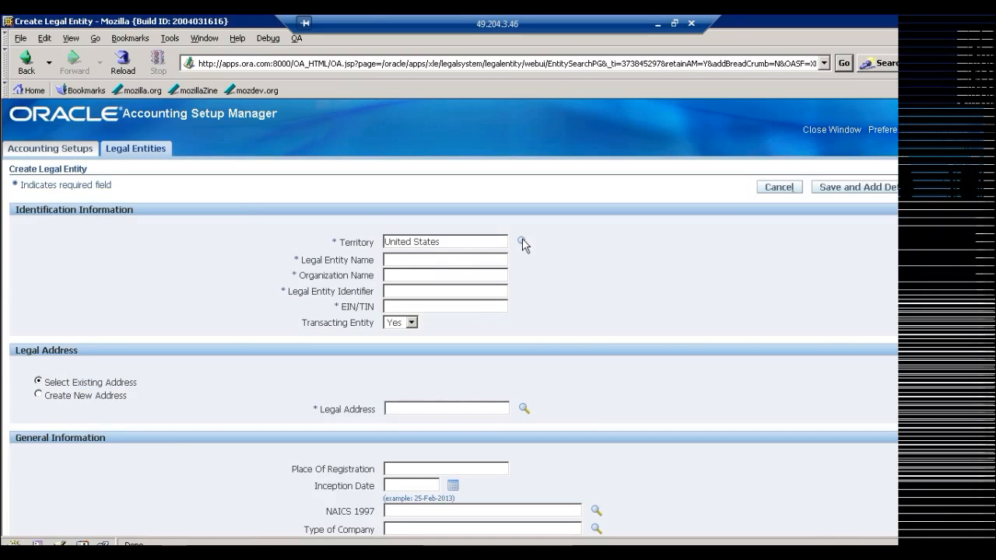
key("BackSpace")
key("BackSpace")
key("BackSpace")
key("BackSpace")
key("BackSpace")
key("BackSpace")
key("BackSpace")
key("BackSpace")
key("BackSpace")
key("BackSpace")
key("BackSpace")
key("BackSpace")
key("BackSpace")
type("United Kingdon")
key("Tab")
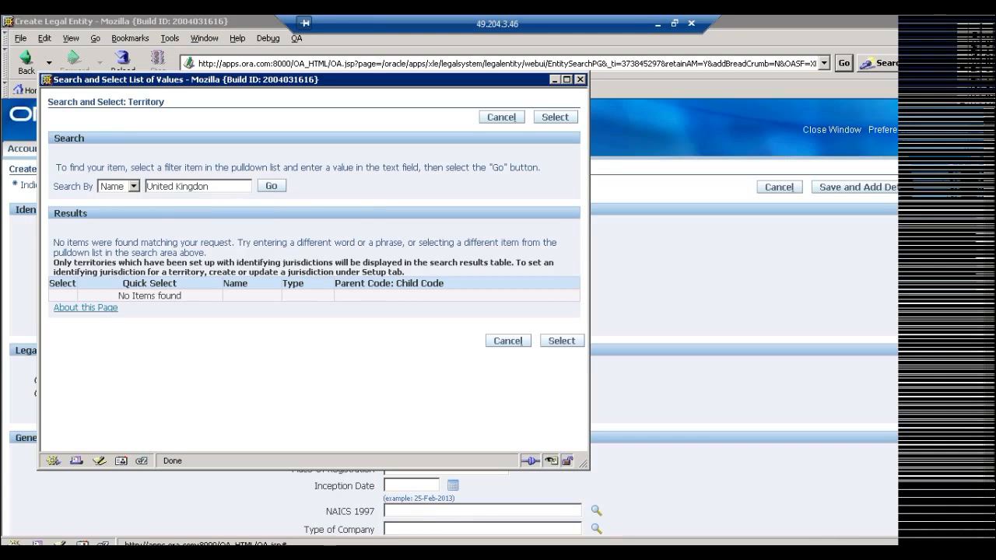
key("BackSpace")
type("m")
key("Tab")
left_click(276, 183)
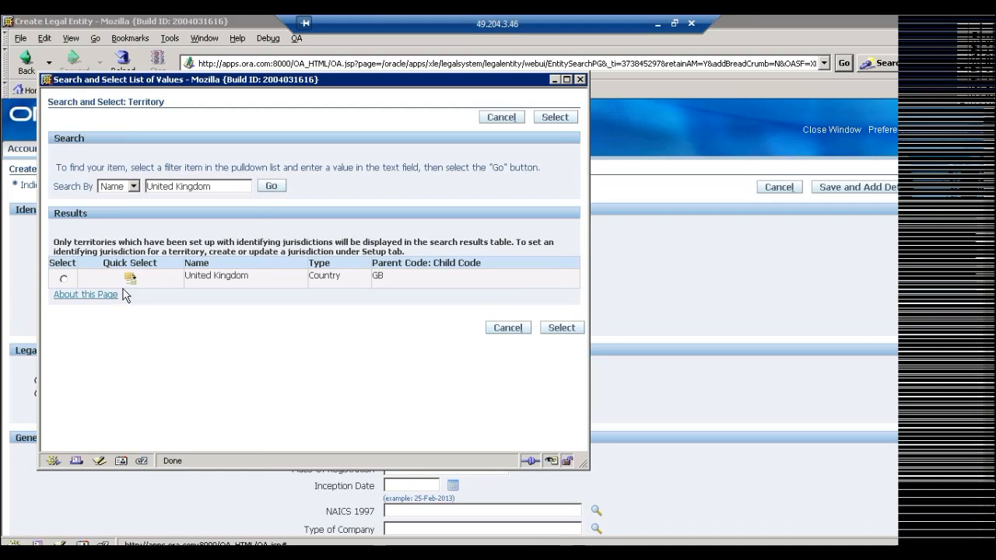
left_click(130, 277)
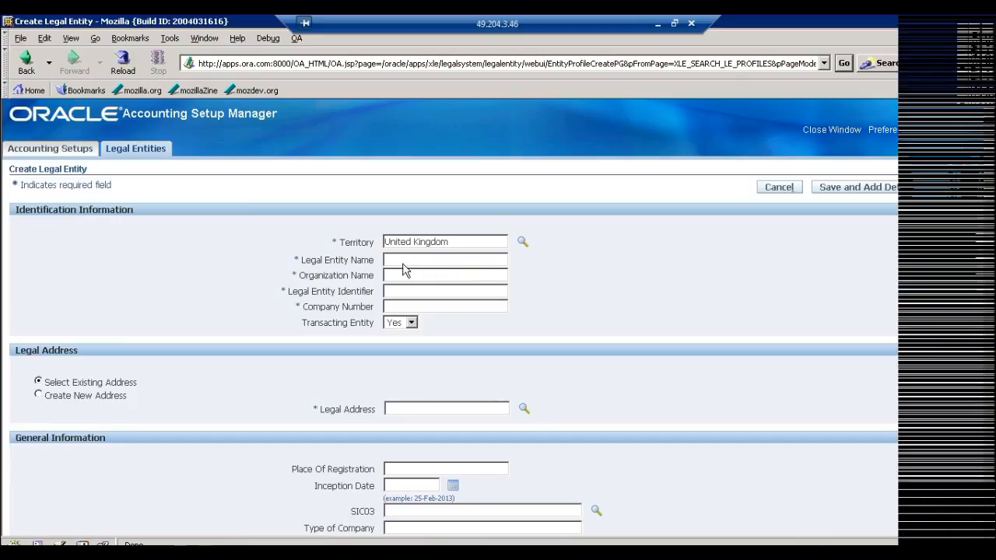
Enter UK LE as the legal entity name, organization name and legal entity identifier, and fill in the company number.
left_click(420, 263)
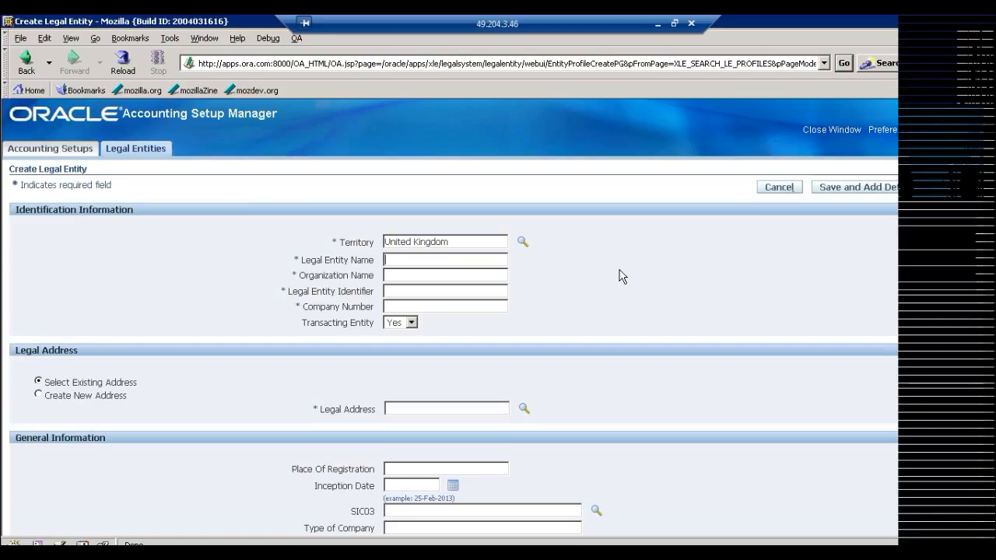
type("UK LE")
key("Tab")
type("UK LE")
key("Tab")
type("UK LE")
key("Tab")
type("897654")
key("Tab")
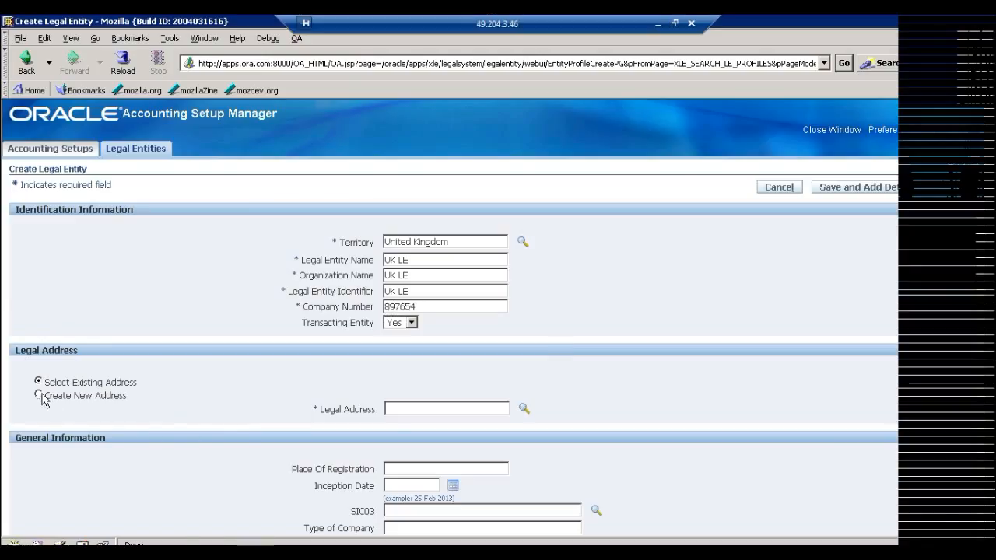
Choose to create a new legal address with location London and fill in its first address line.
left_click(38, 395)
key("Tab")
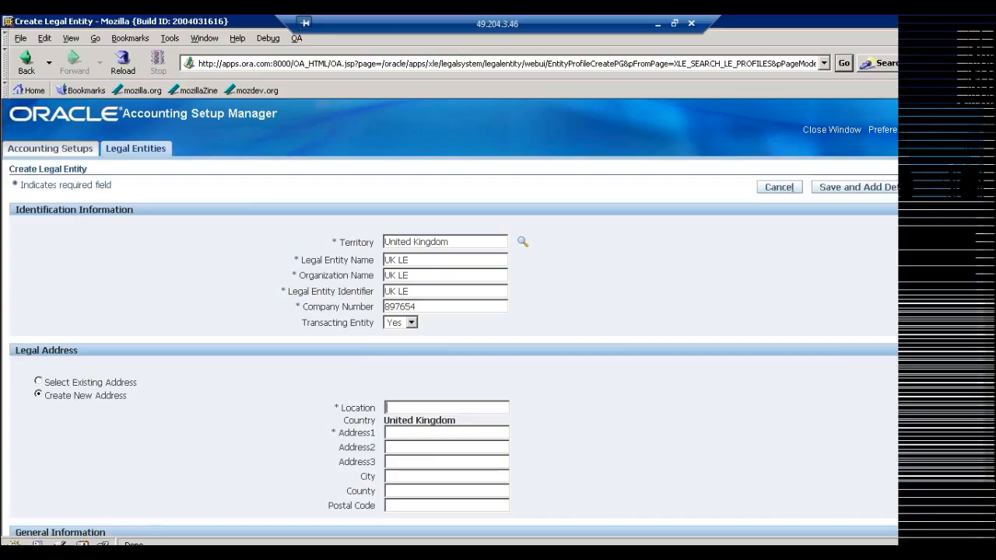
type("London")
type("22")
key("Tab")
key("Tab")
key("Tab")
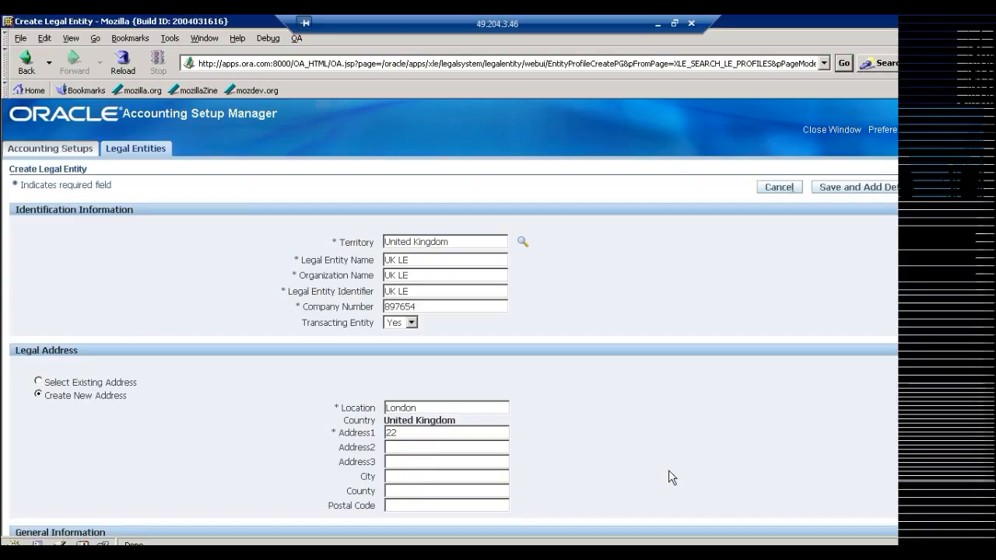
Fill in the address's city, county and postal code, and apply the new UK LE legal entity.
type("South")
type("a")
type("UK")
key("Tab")
type("UB1 1NJ")
key("BackSpace")
key("BackSpace")
key("BackSpace")
type("1NJ")
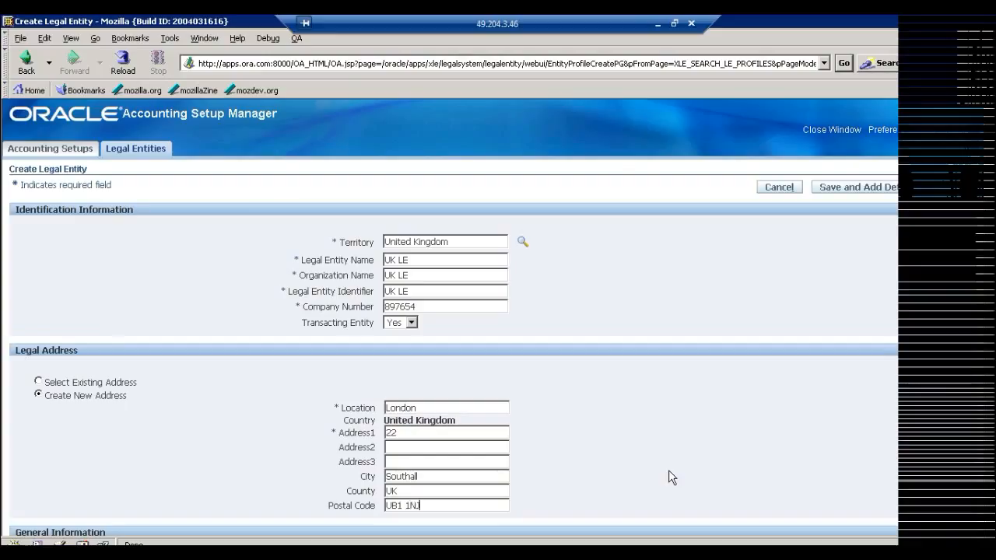
left_click(957, 187)
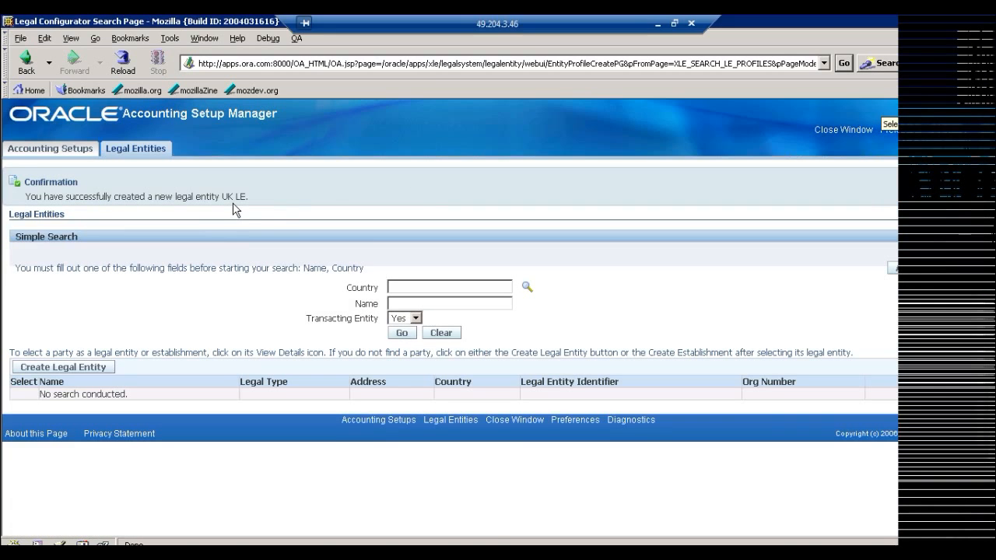
Return to the accounting setups, search for ledgers matching ORA% and open the accounting options of ORA Ledger for update.
left_click(46, 152)
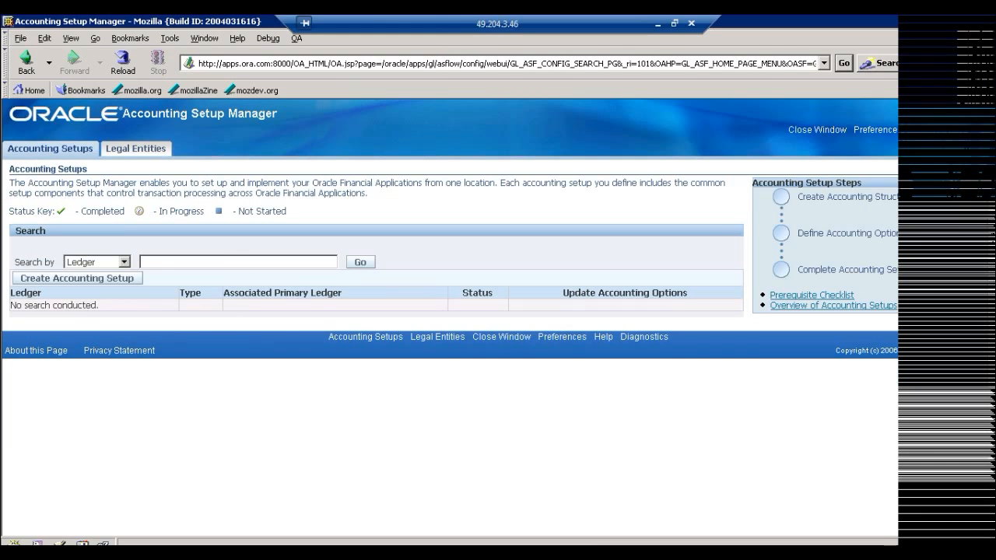
type("ORA%")
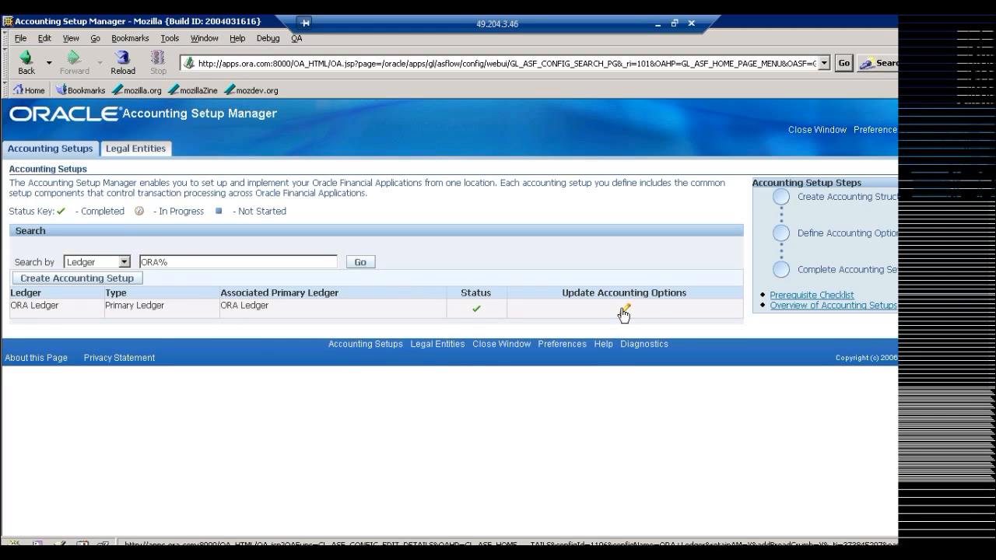
left_click(625, 310)
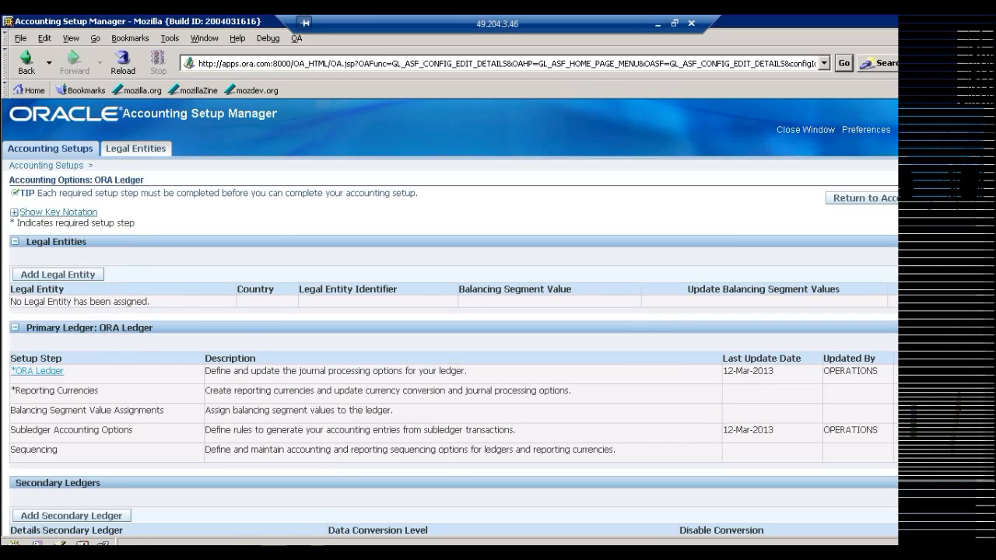
left_click_drag(99, 327, 159, 329)
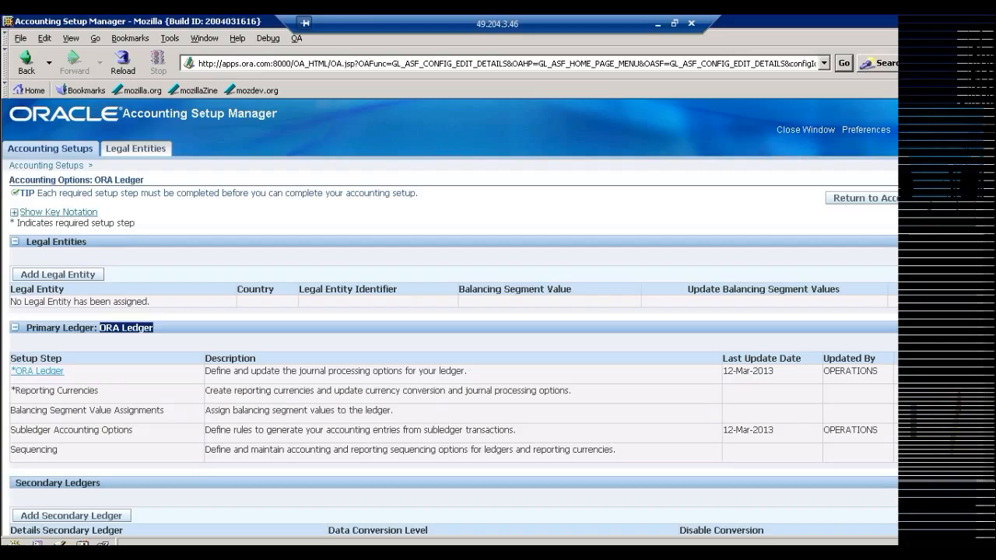
left_click(160, 329)
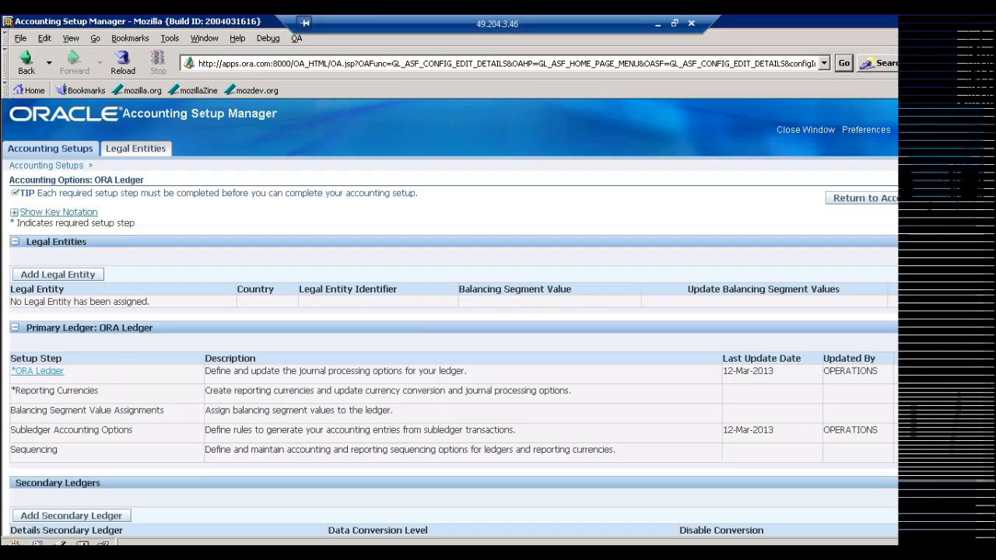
Add the legal entities UK LE and US LES to ORA Ledger, searching with %, and apply the assignment.
left_click(57, 278)
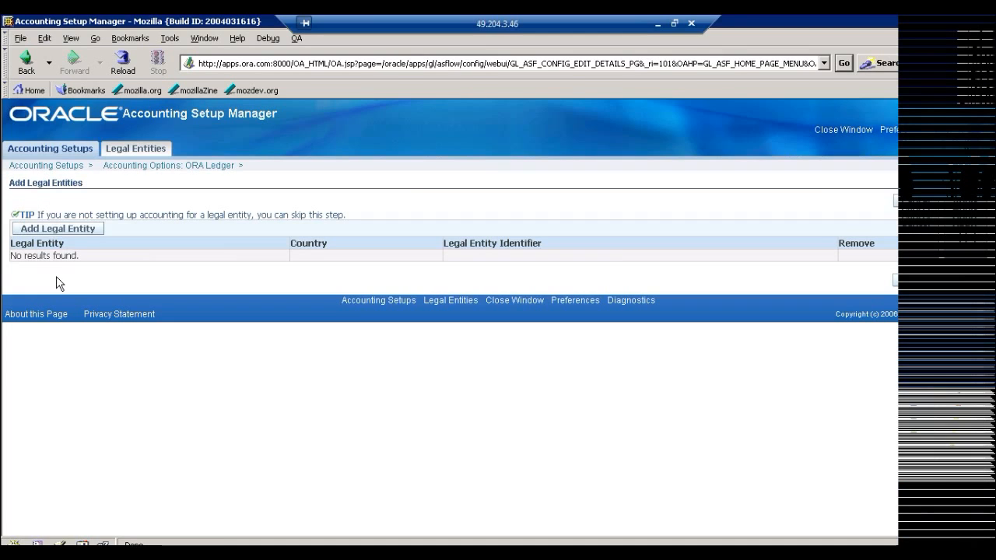
left_click(60, 229)
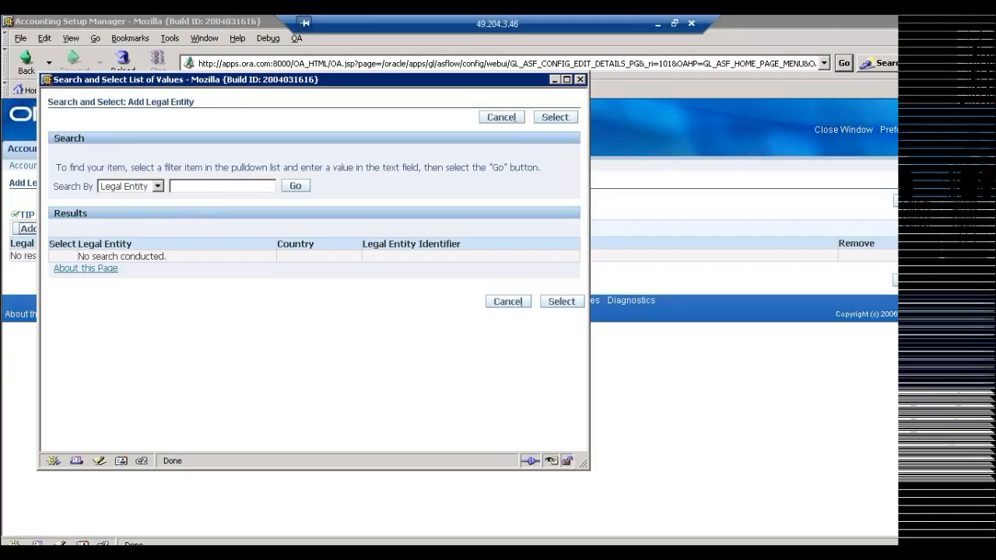
left_click(171, 186)
type("%")
key("Return")
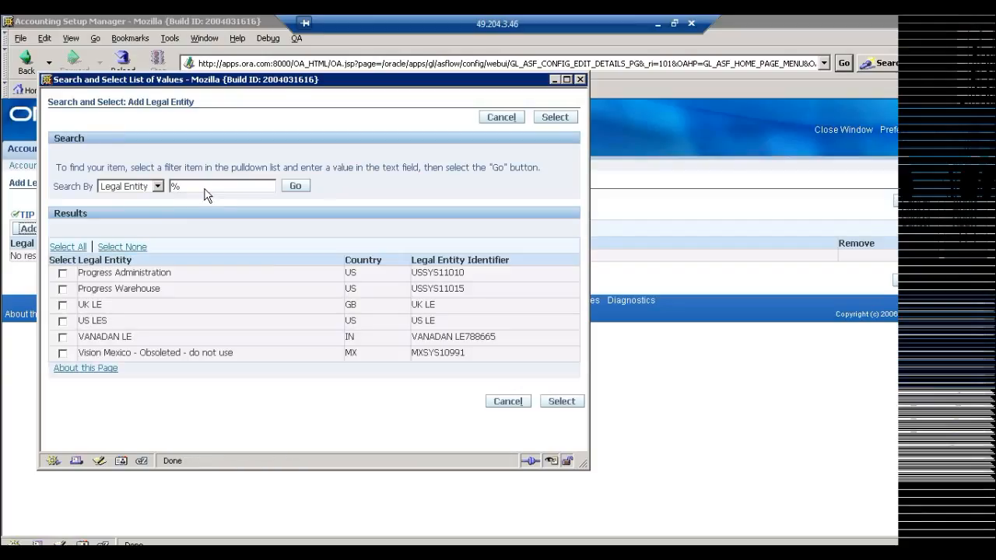
left_click(63, 304)
left_click(63, 321)
left_click(569, 401)
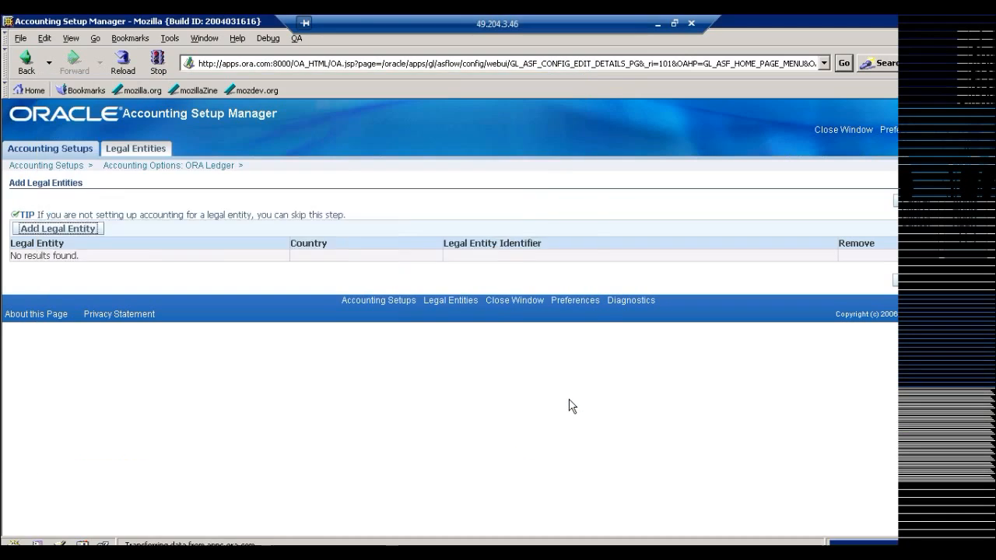
left_click(973, 311)
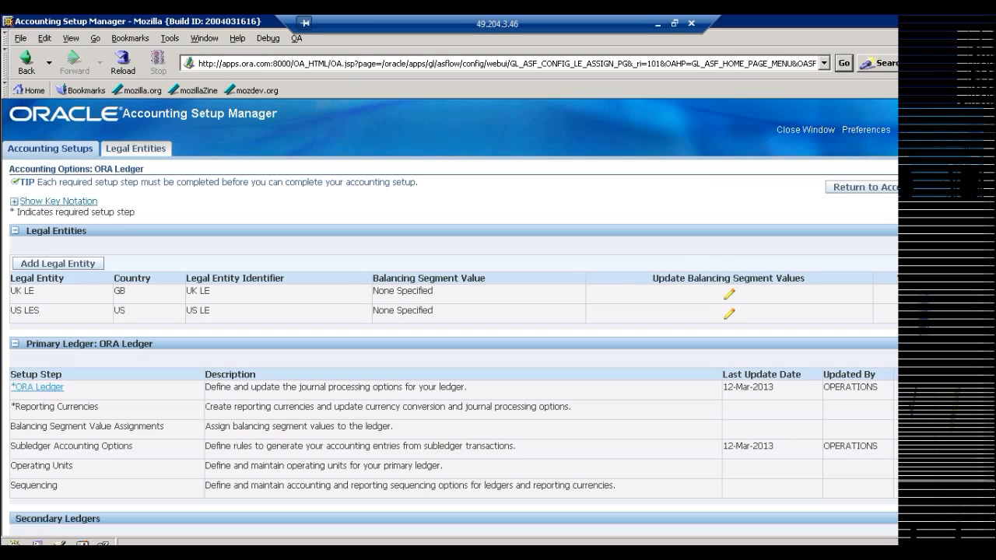
Assign balancing segment value 01 (Orange Communications) to UK LE with start date 12-Mar-2013 and apply it.
left_click(729, 297)
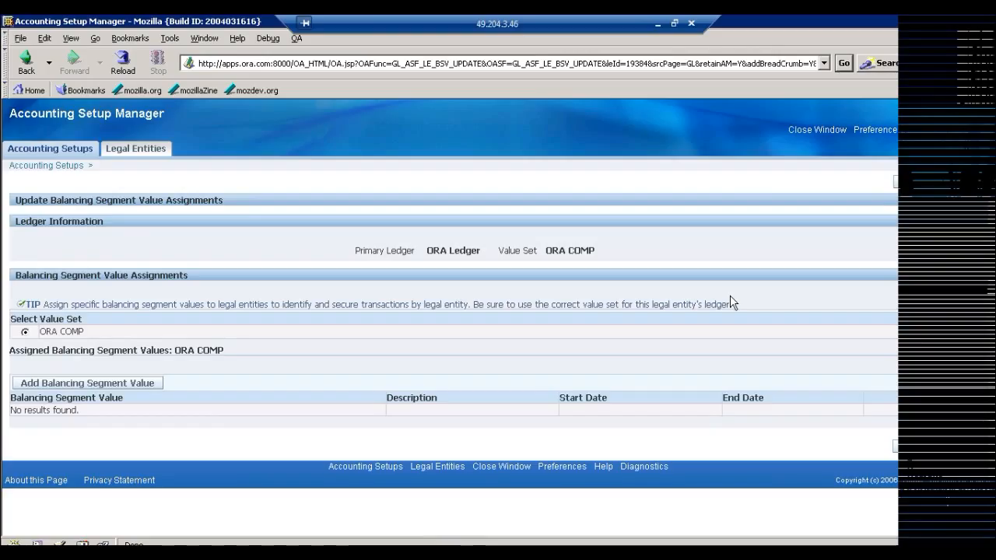
left_click(90, 385)
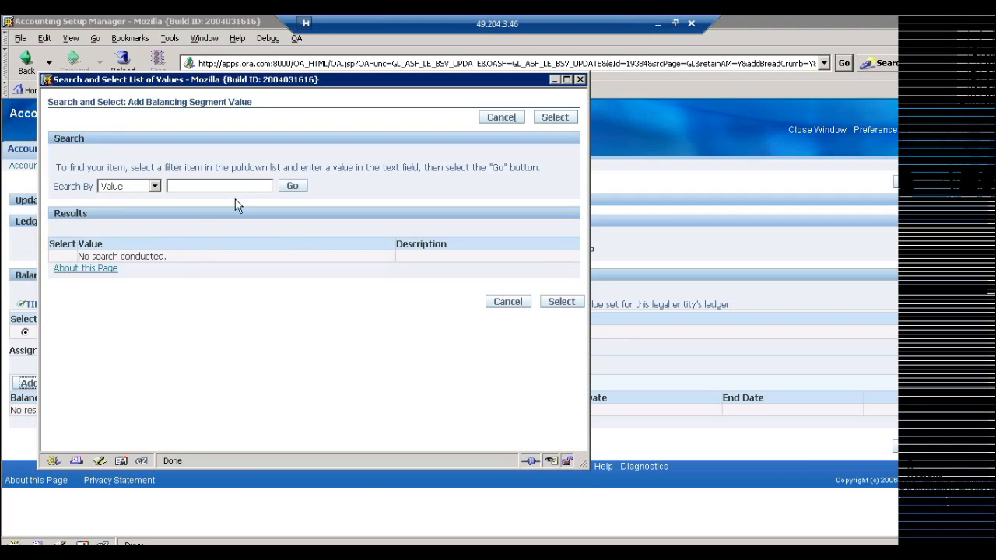
left_click(242, 189)
type("%")
key("Return")
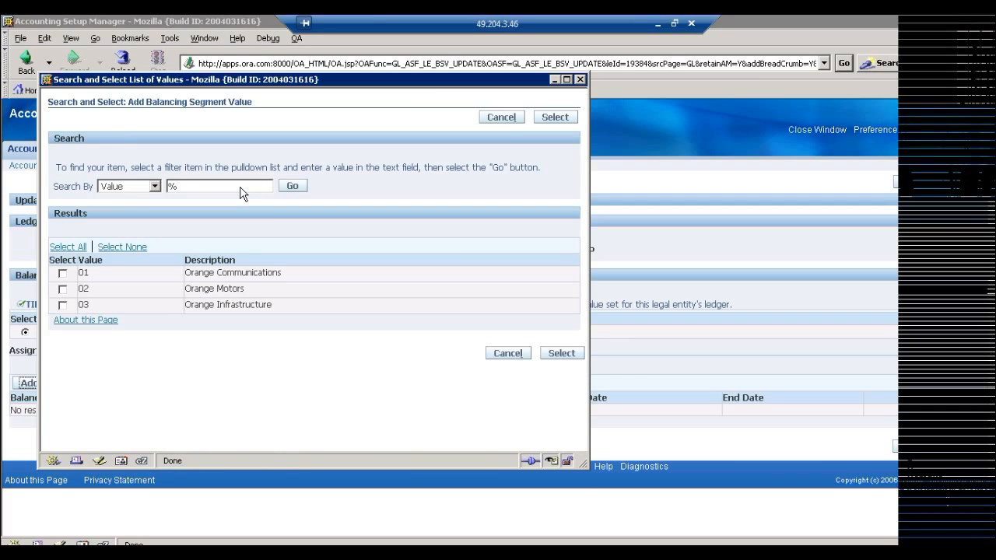
left_click(63, 274)
left_click(562, 354)
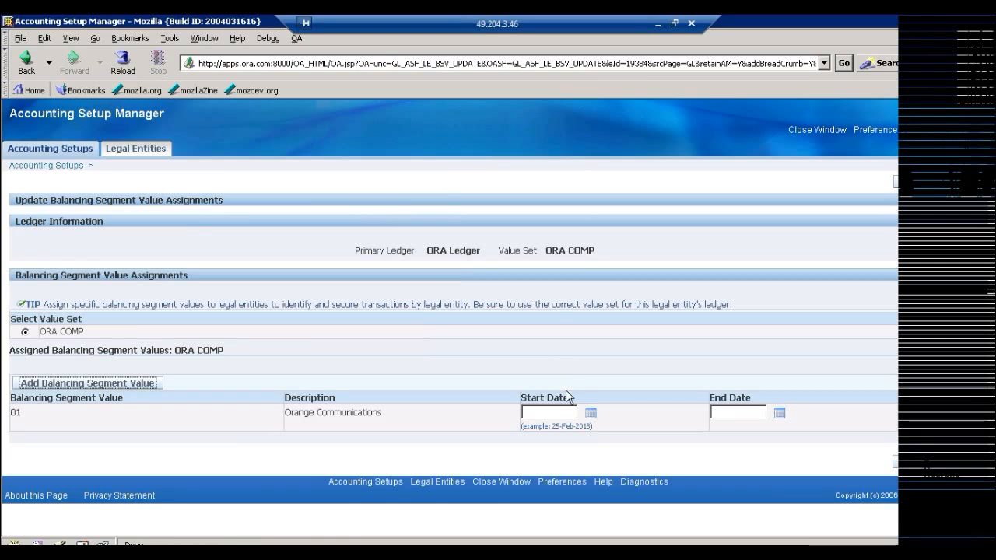
left_click(590, 413)
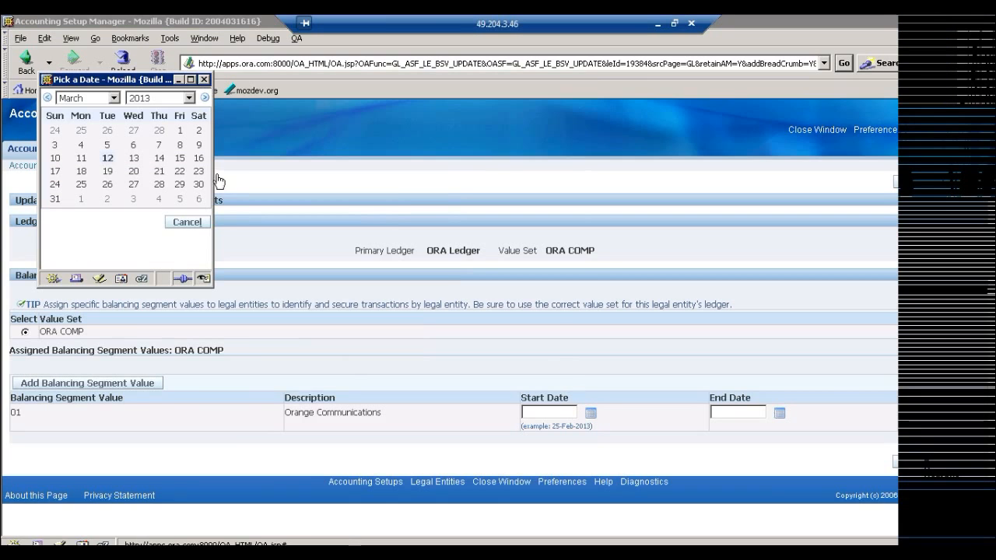
left_click(108, 160)
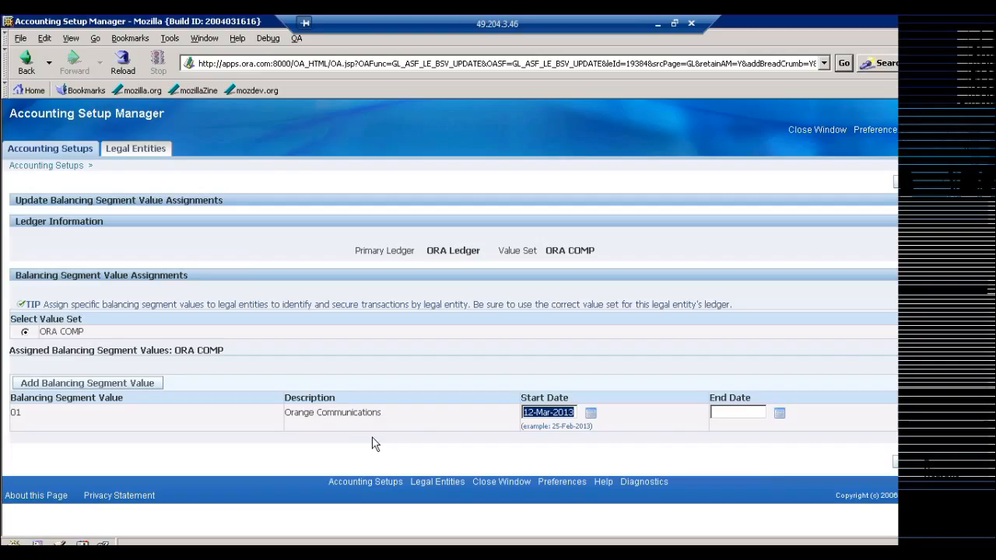
left_click(963, 469)
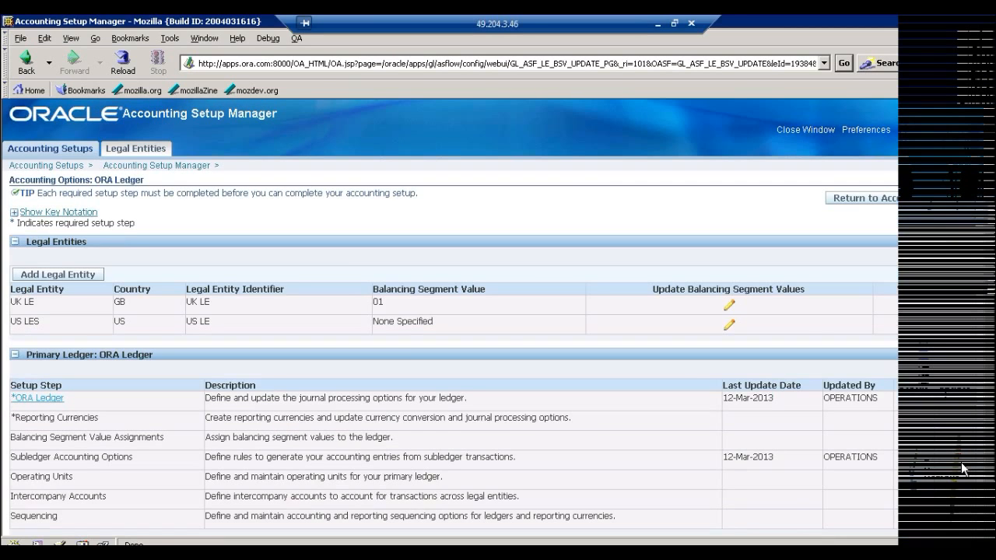
Add balancing segment values 02 (Orange Motors) and 03 (Orange Infrastructure) to US LES.
left_click(733, 333)
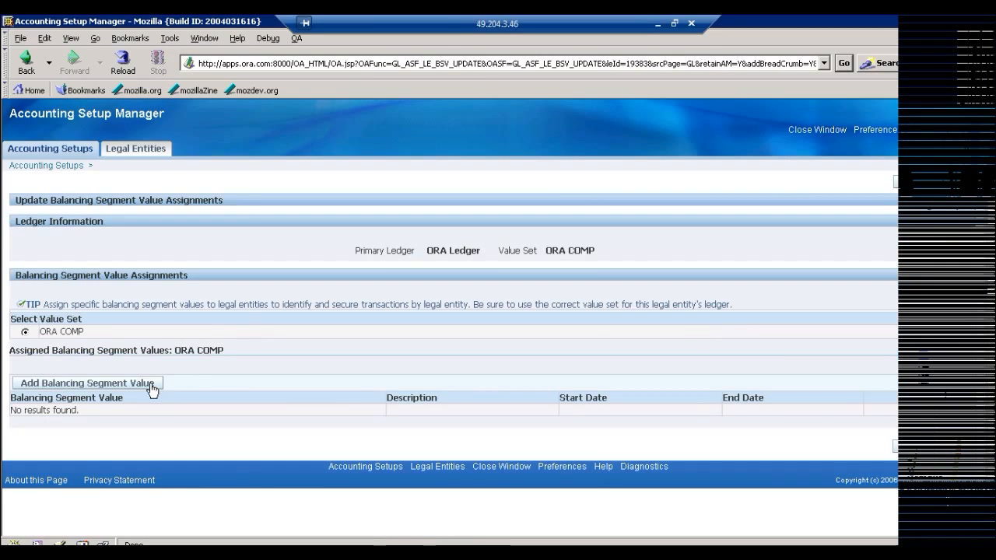
left_click(152, 388)
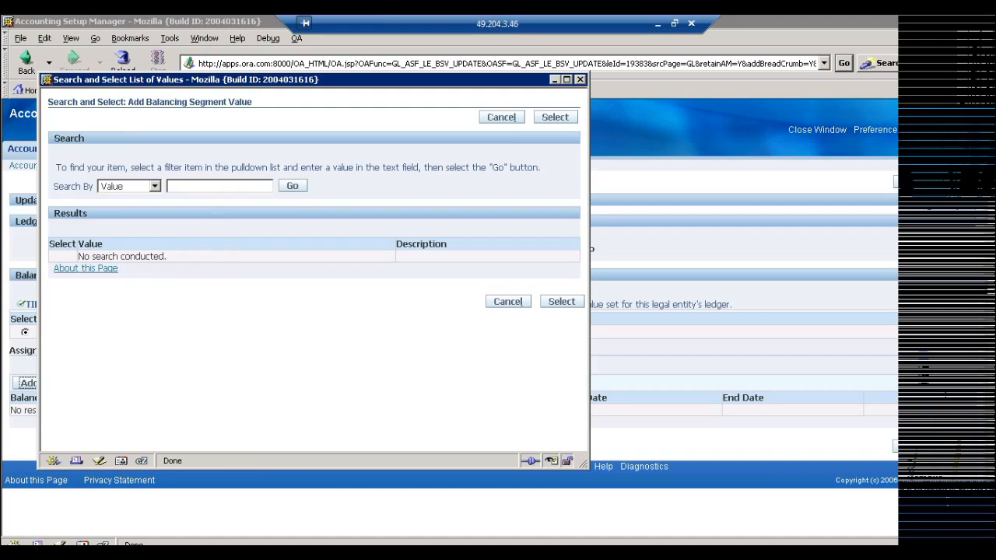
type("%")
key("Return")
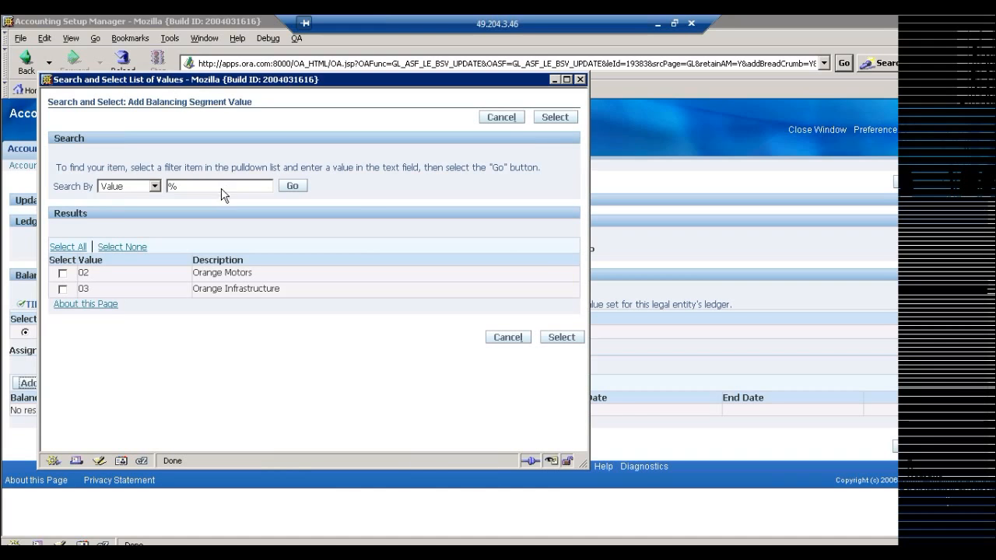
left_click(63, 273)
left_click(63, 289)
left_click(560, 338)
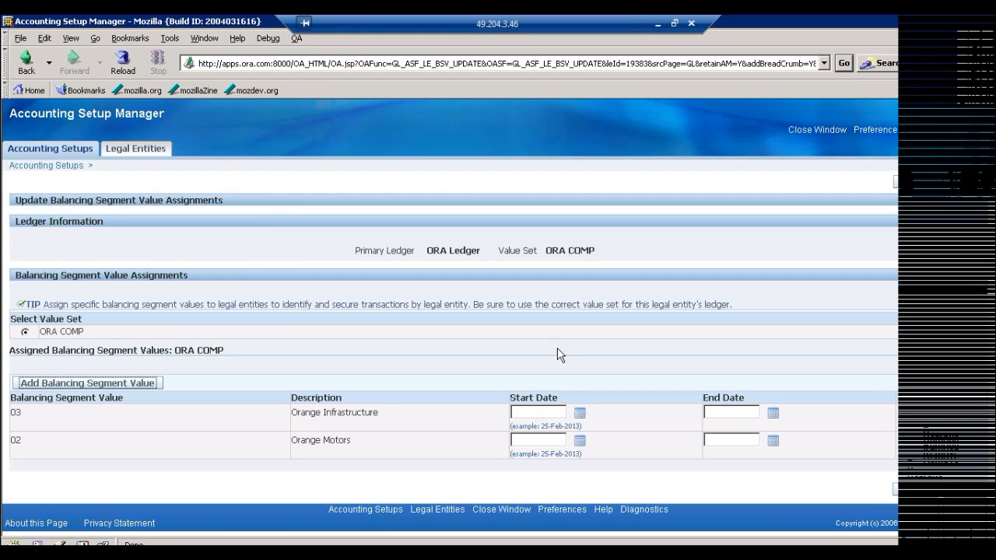
Set the start date of US LES's balancing segment values 03 and 02 to 12-Mar-2013 and apply the assignments.
left_click(580, 413)
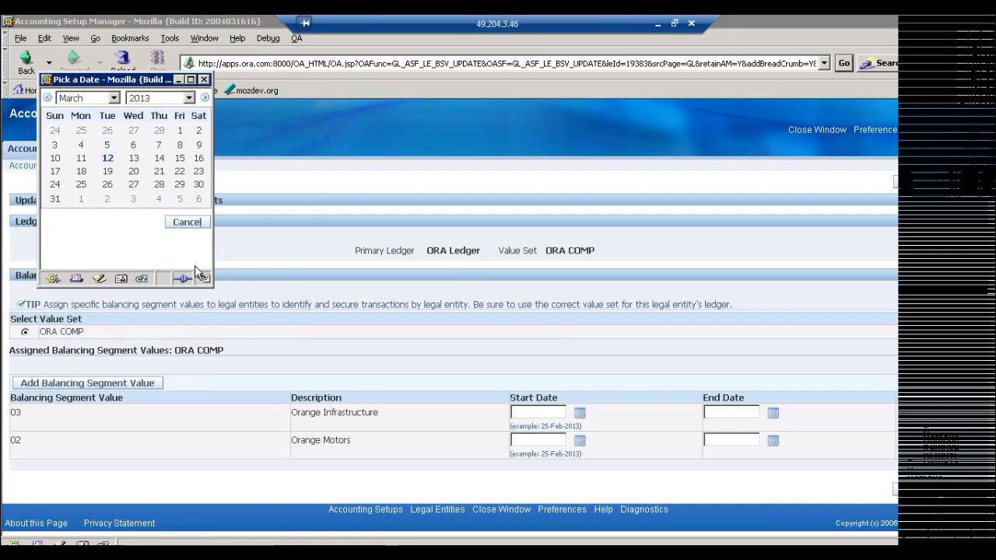
left_click(107, 159)
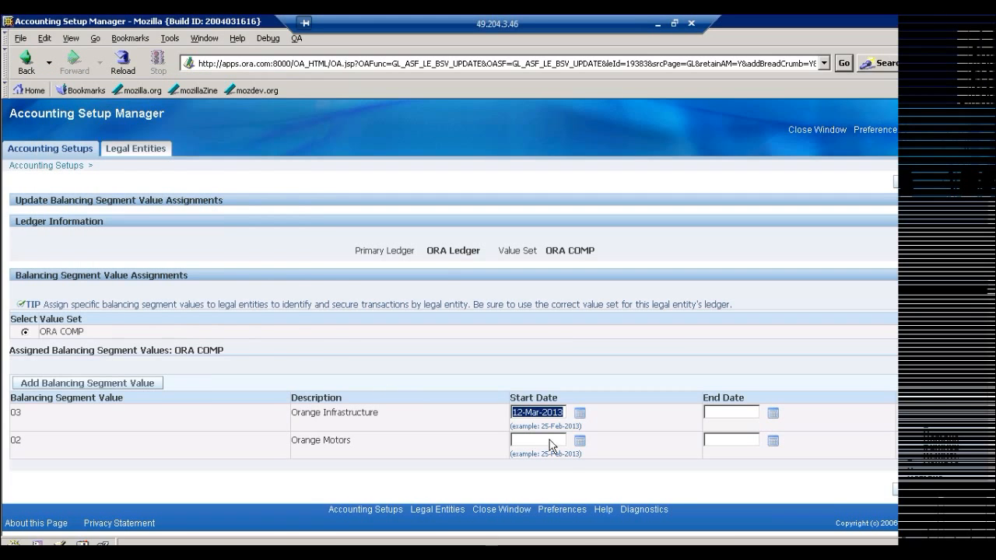
left_click(579, 441)
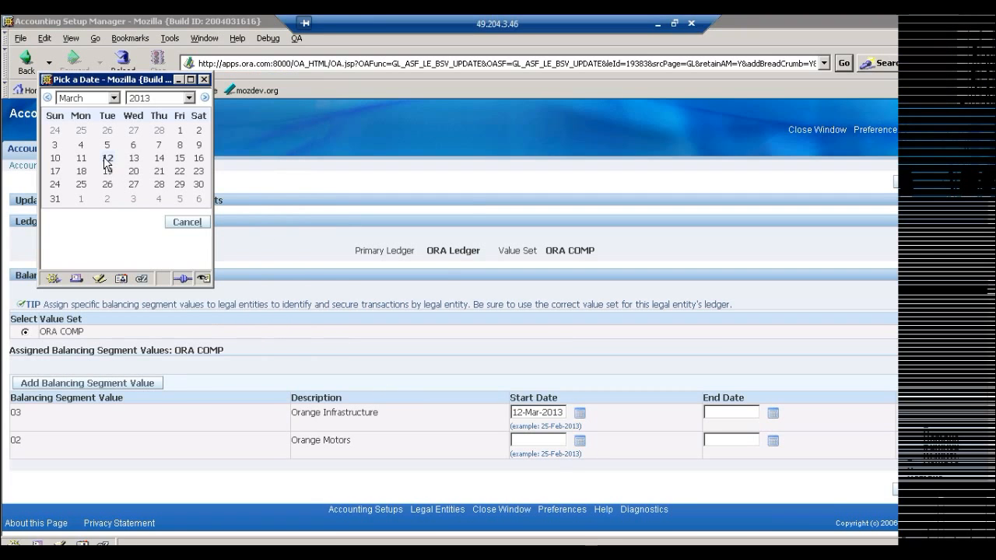
left_click(107, 158)
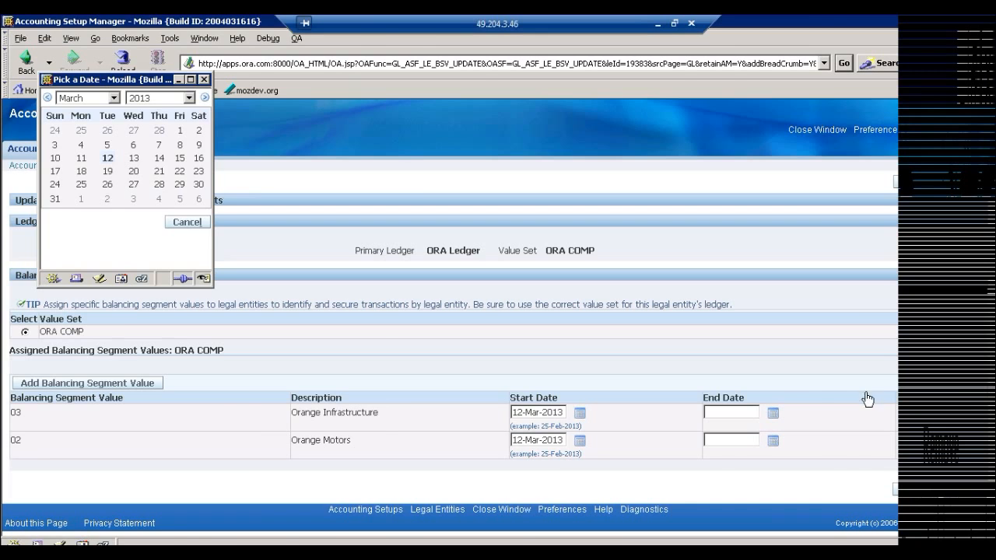
left_click(963, 496)
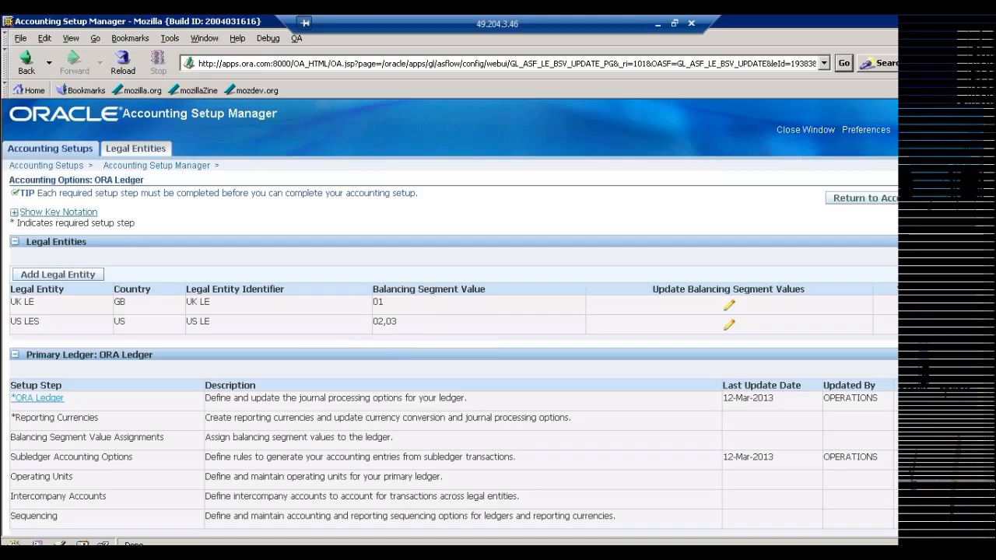
Switch to Notepad and review the checklist items from the organization structure through the balancing segment value assignment.
left_click(658, 23)
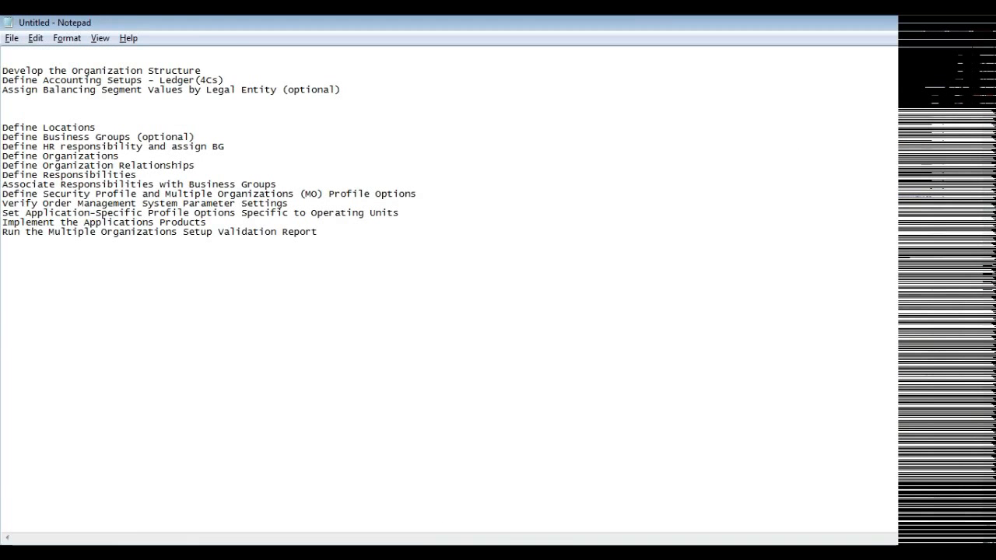
left_click_drag(3, 80, 224, 81)
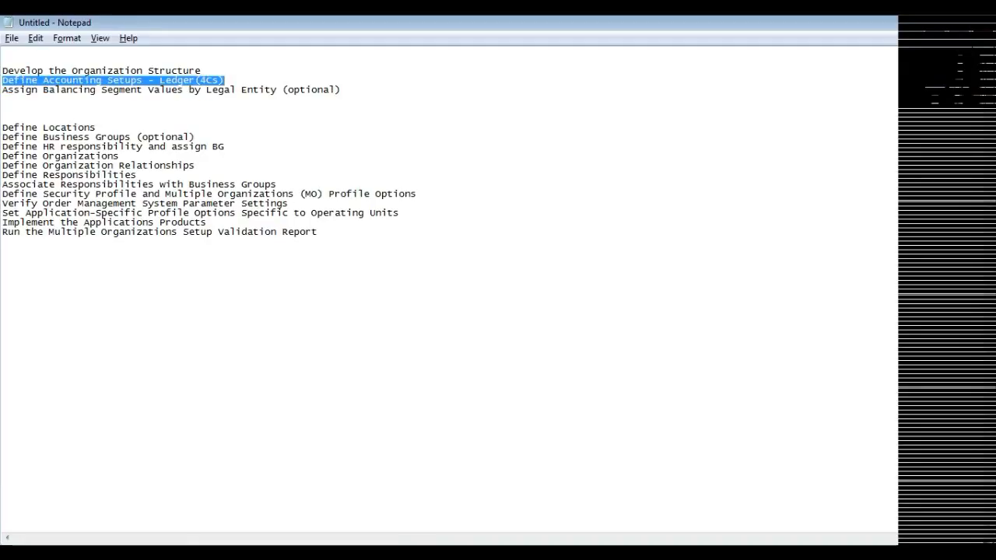
left_click_drag(43, 89, 340, 89)
left_click(3, 61)
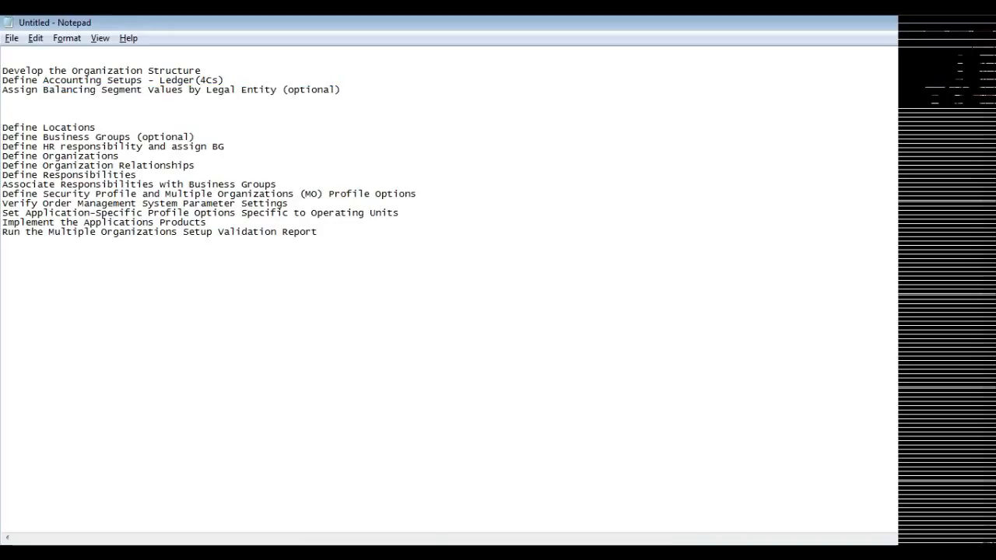
left_click_drag(3, 71, 2, 109)
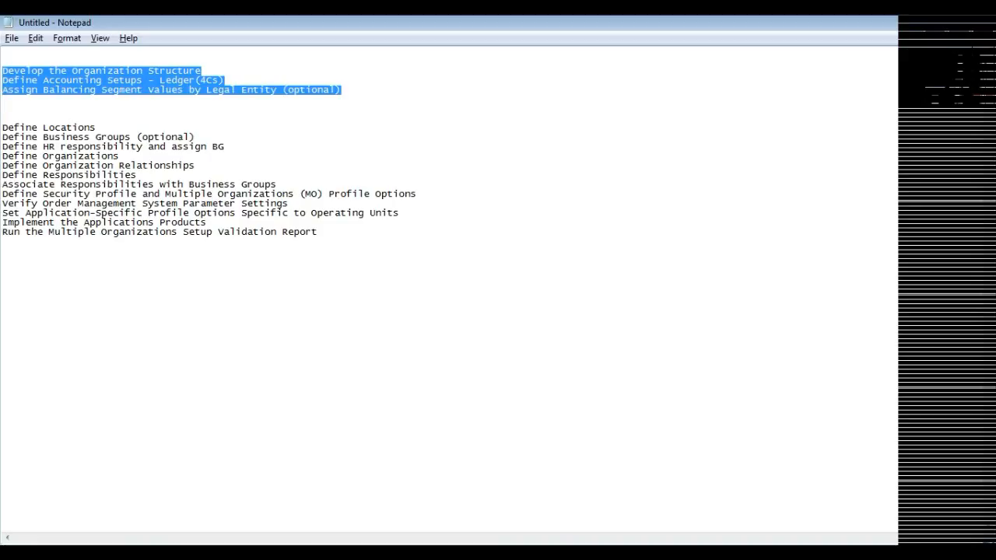
left_click(3, 118)
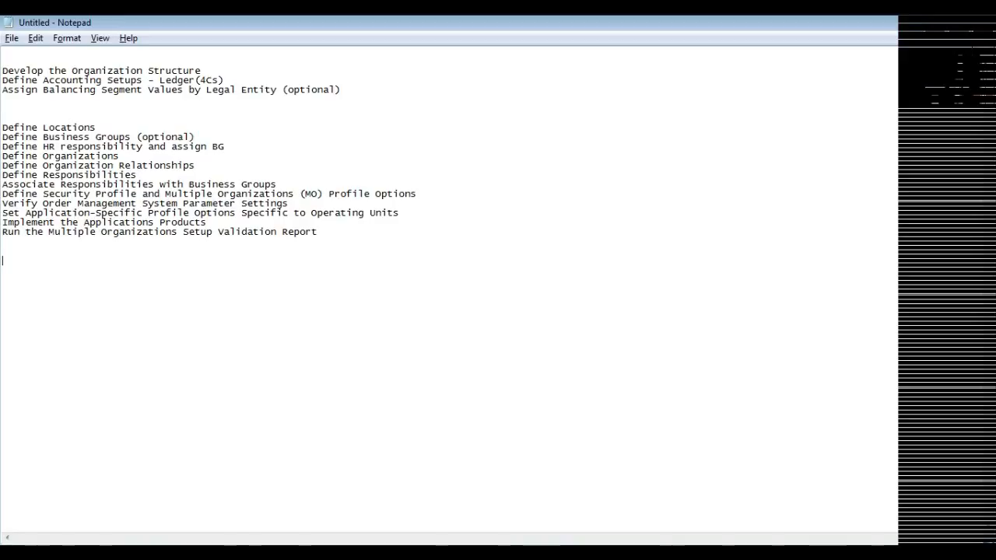
Write BG, Ledger and LE on separate lines below the checklist.
type("BGOU")
key("BackSpace")
key("BackSpace")
type("Ledger")
key("Return")
type("LE")
key("Return")
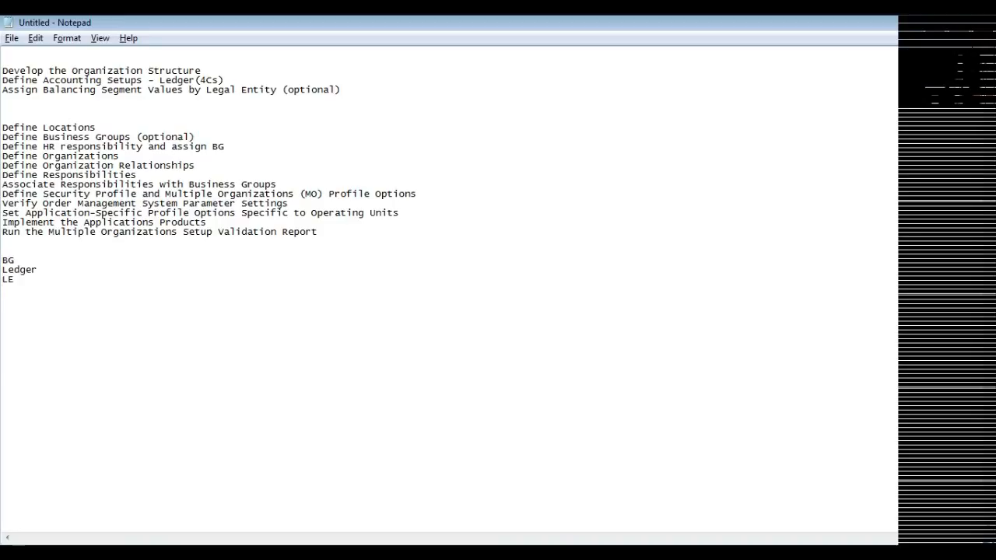
Remove the Ledger entry from the abbreviated list so that LE directly follows BG.
type("O")
key("BackSpace")
key("BackSpace")
key("BackSpace")
key("BackSpace")
key("BackSpace")
key("BackSpace")
key("BackSpace")
key("BackSpace")
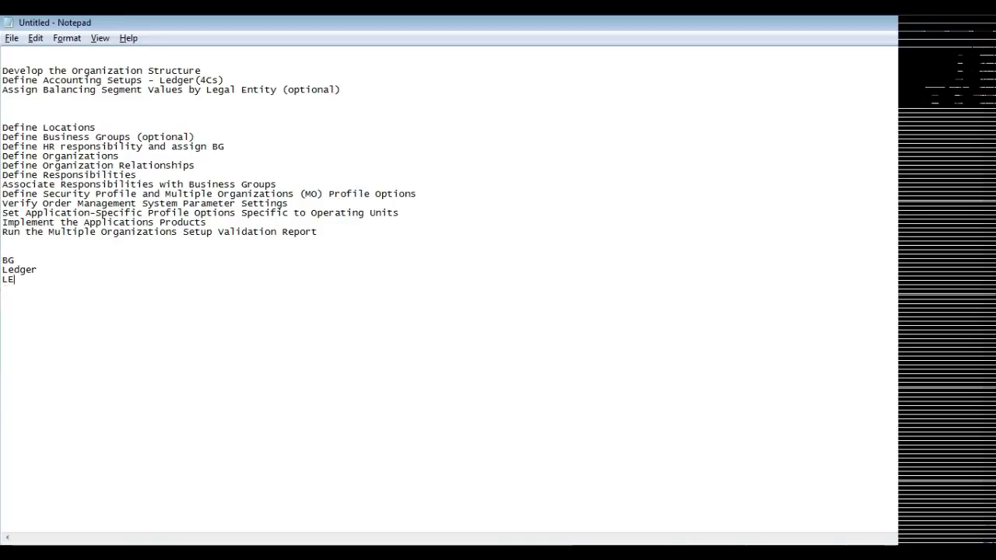
key("BackSpace")
key("BackSpace")
type("E")
key("Return")
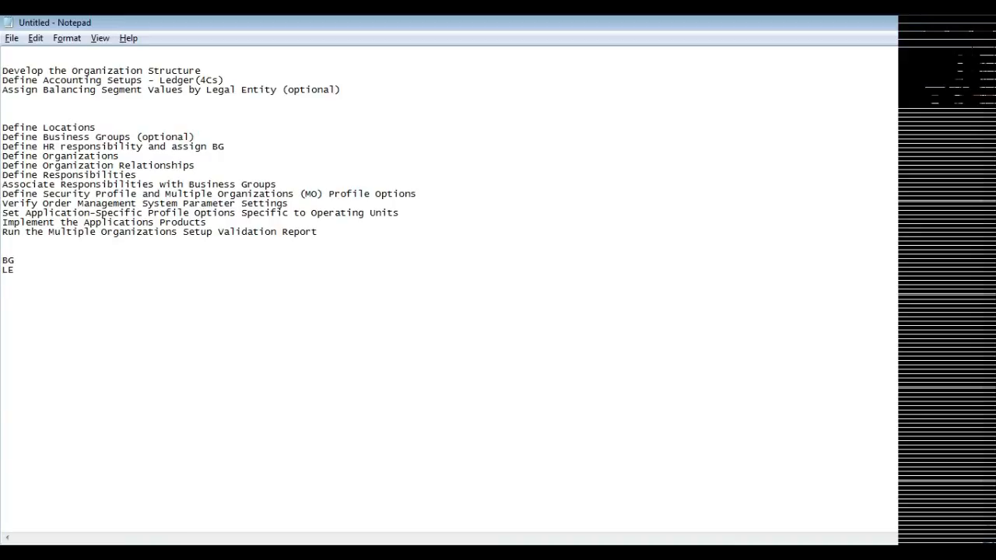
Append Ledger, OU and INV on separate lines after LE.
type("Ledger")
key("Return")
type("OU")
key("Return")
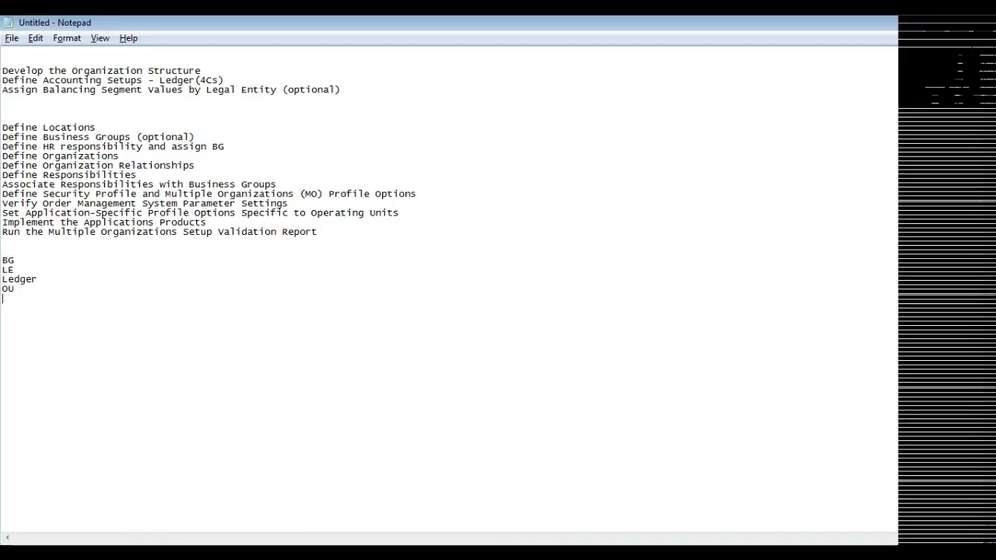
type("INV")
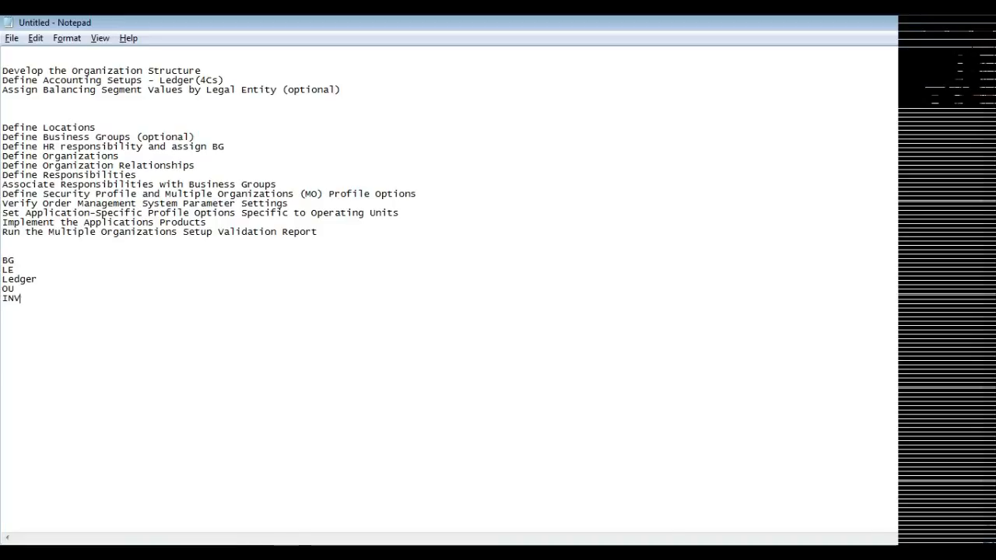
Clear the word Ledger from the abbreviated list, leaving its line blank.
key("shift+Down")
key("shift+Down")
left_click_drag(20, 279, 21, 299)
left_click(37, 280)
key("BackSpace")
key("BackSpace")
key("BackSpace")
key("BackSpace")
key("BackSpace")
key("BackSpace")
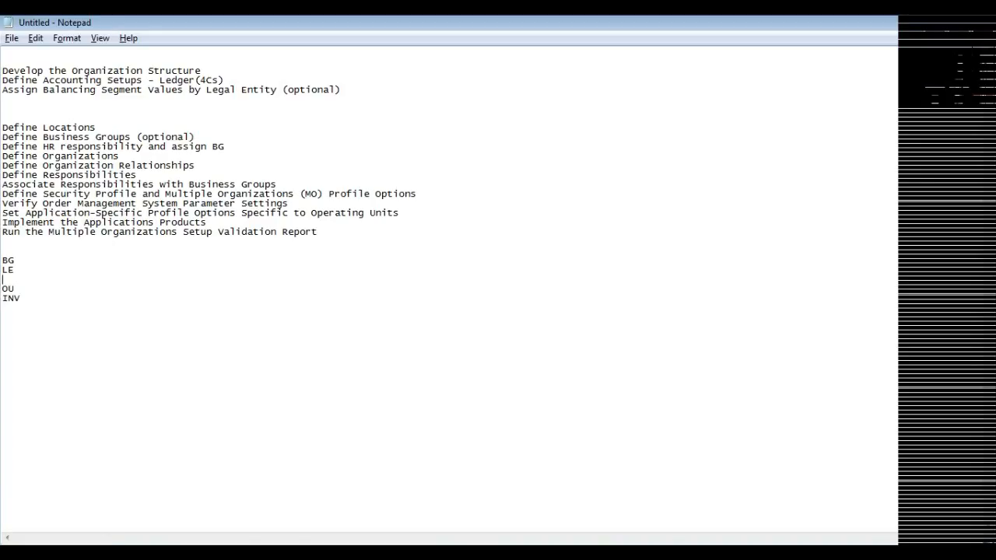
Review the BG, LE, OU and INV entries of the abbreviated list one by one.
key("super")
key("Escape")
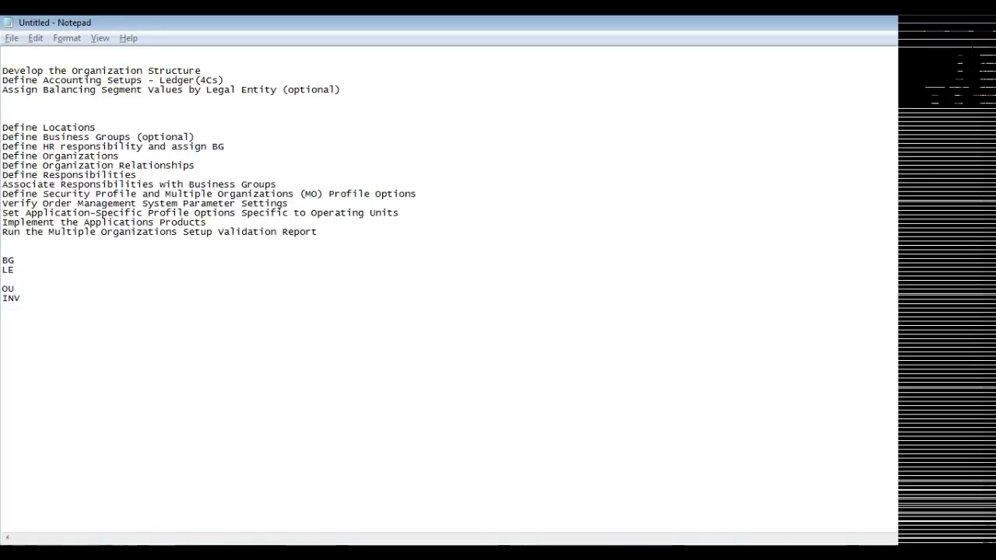
left_click_drag(2, 261, 15, 269)
left_click(15, 270)
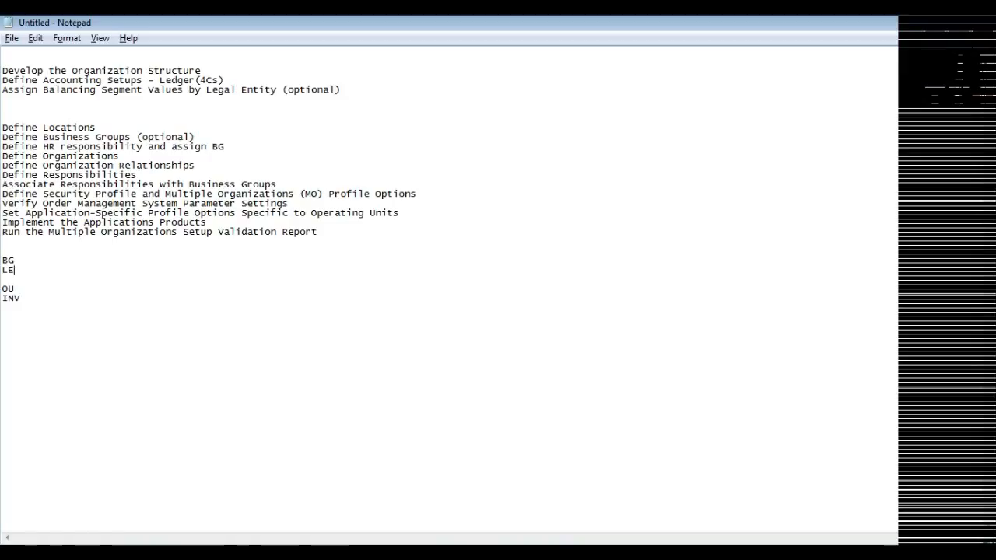
left_click(3, 260)
key("shift+End")
left_click(15, 270)
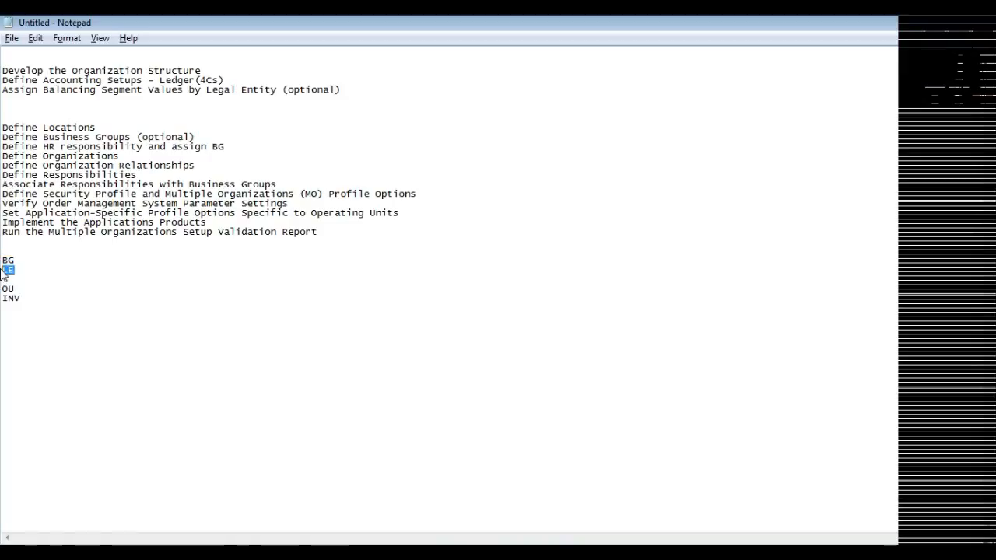
key("Down")
key("Down")
key("shift+Left")
key("shift+Left")
key("Down")
key("End")
key("shift+Left")
key("shift+Left")
key("shift+Left")
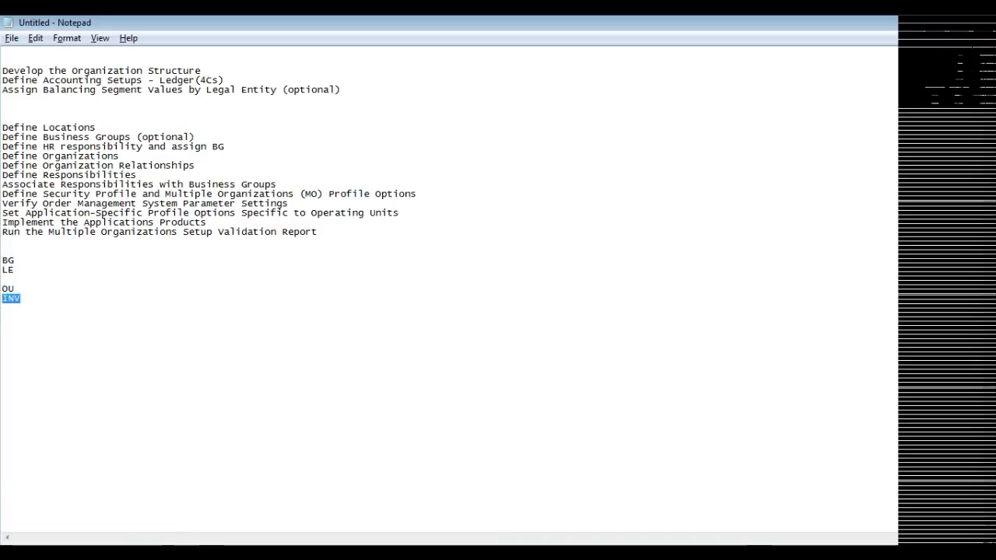
Delete the whole abbreviated list below the checklist and check the Develop the Organization Structure item.
key("Right")
key("shift+Up")
key("shift+Up")
key("shift+Up")
key("shift+Up")
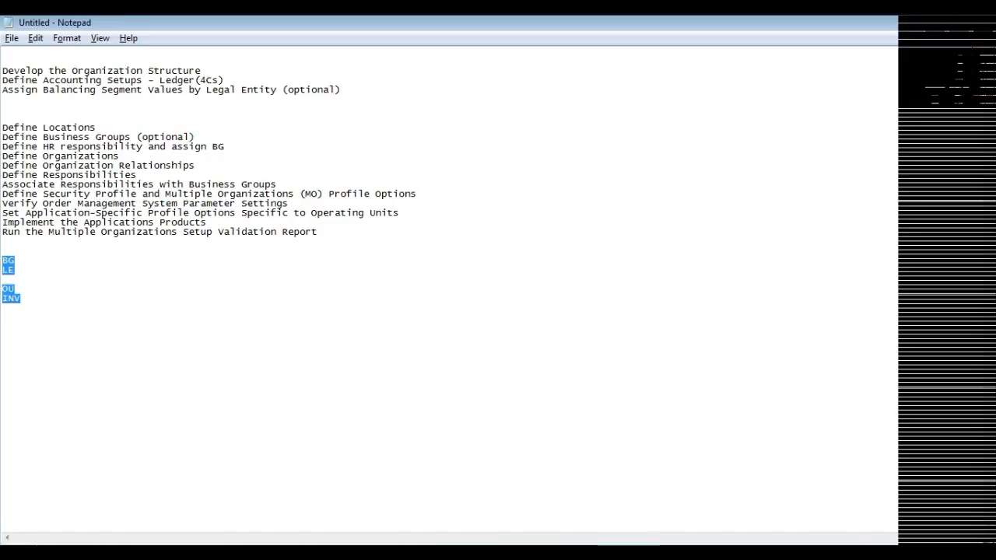
key("Delete")
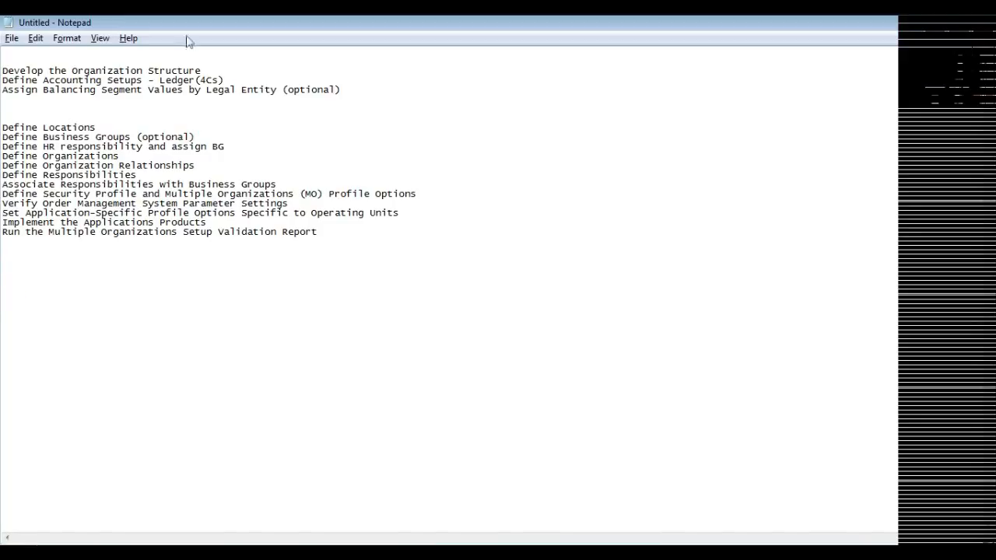
mouse_move(2, 81)
left_mouse_down()
mouse_move(31, 81)
mouse_move(3, 71)
left_mouse_up()
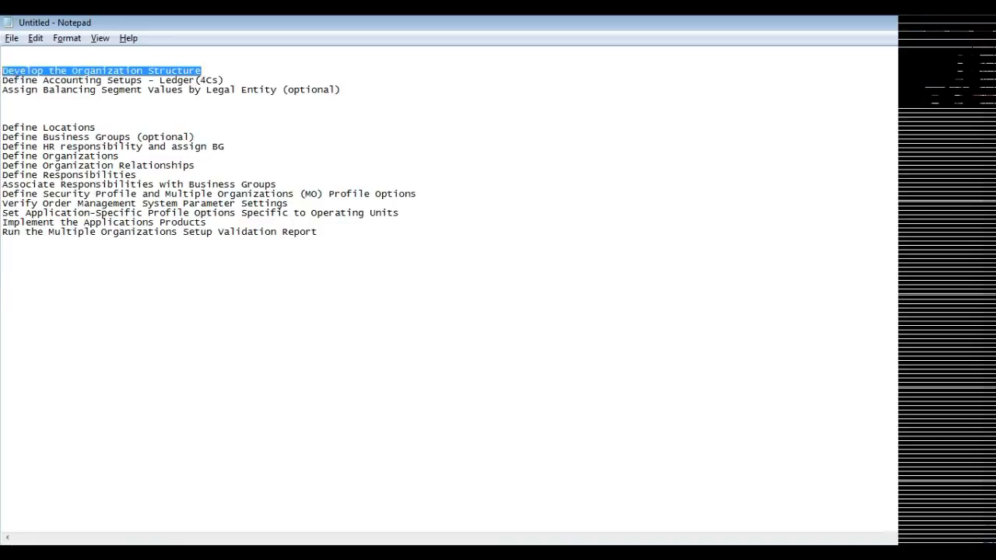
left_click(3, 260)
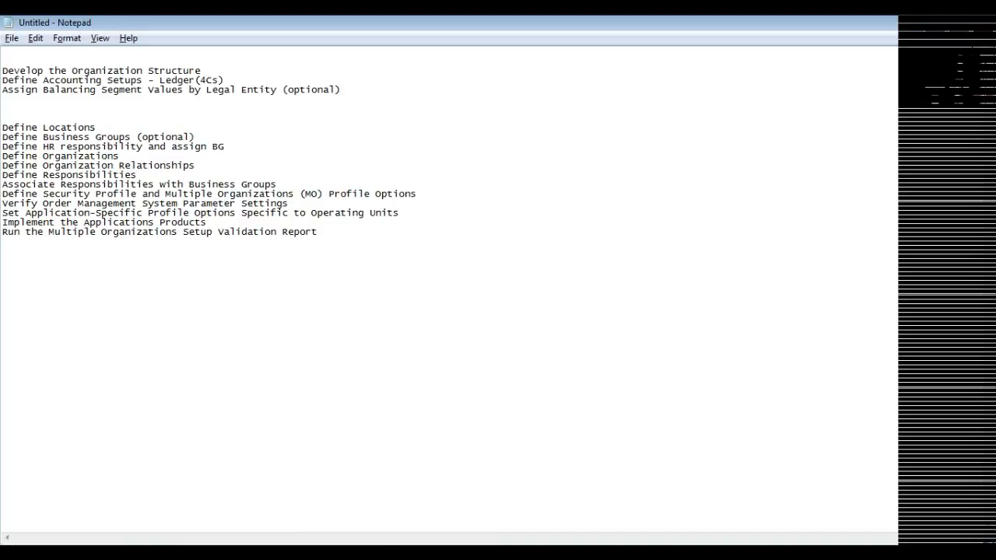
Return to the remote desktop session, switch to the Human Resources, Vision Enterprises responsibility and expand Work Structures.
mouse_move(290, 553)
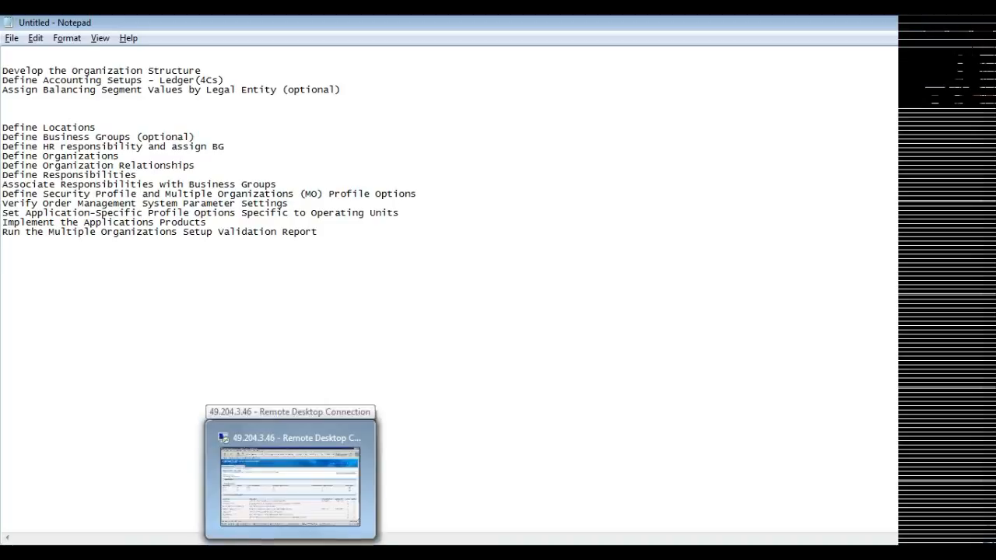
left_click(291, 483)
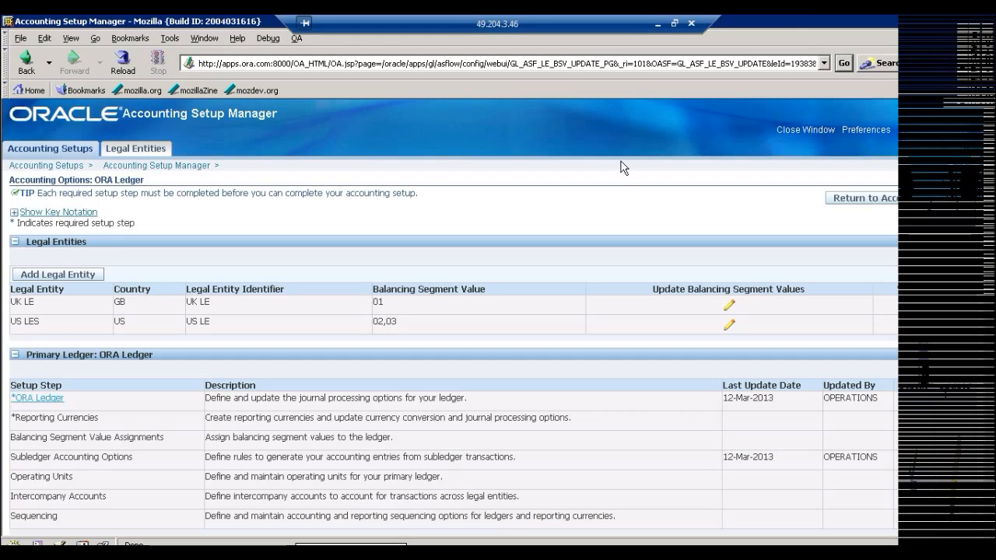
left_click(986, 25)
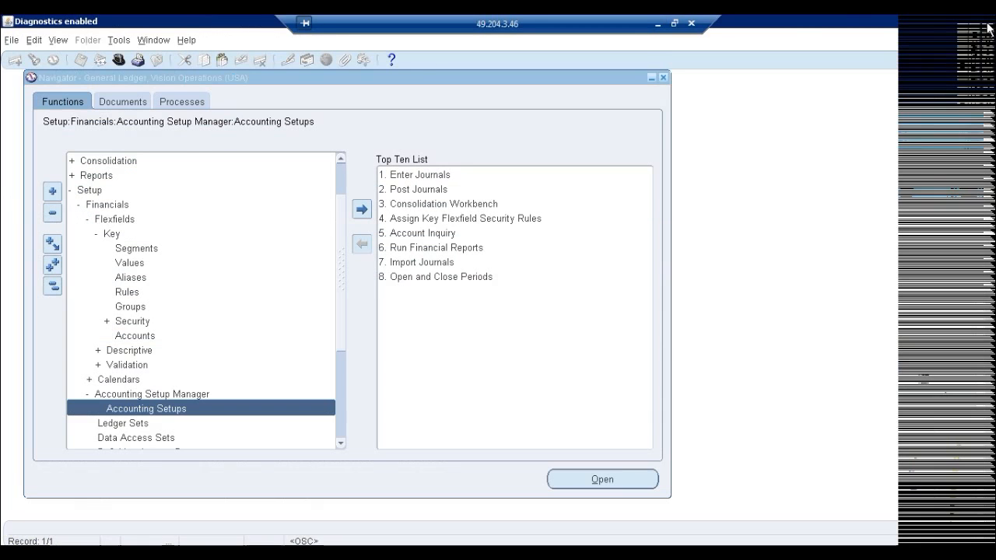
left_click(56, 287)
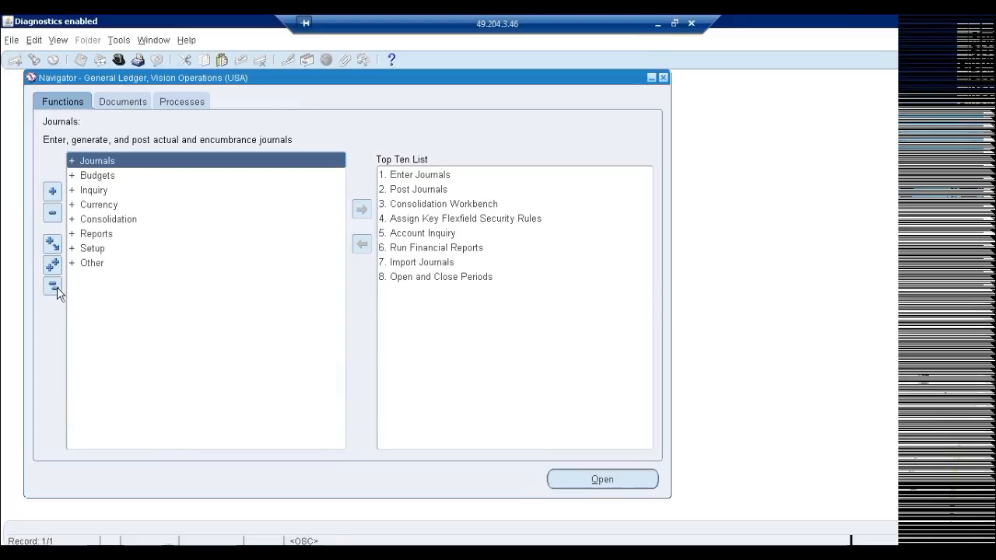
left_click(117, 61)
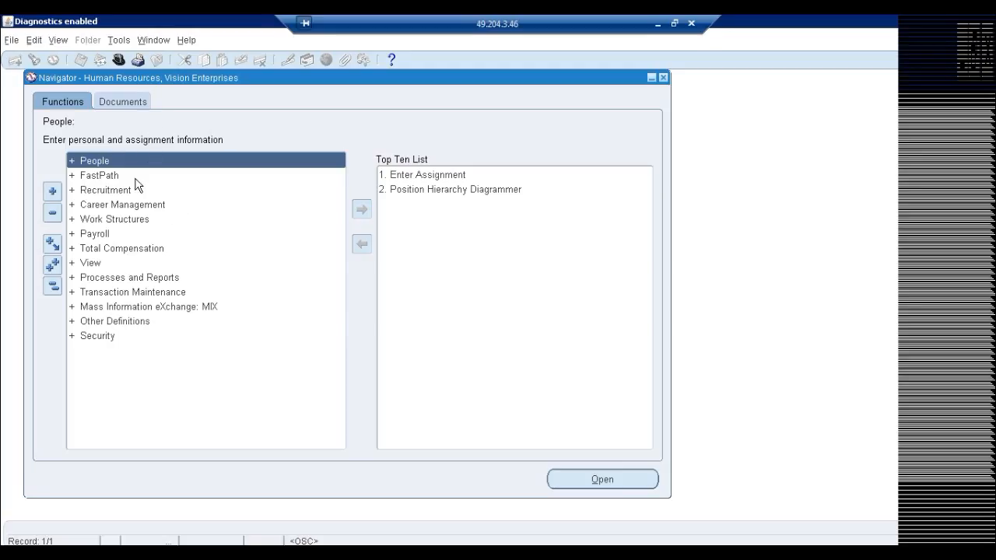
double_click(107, 220)
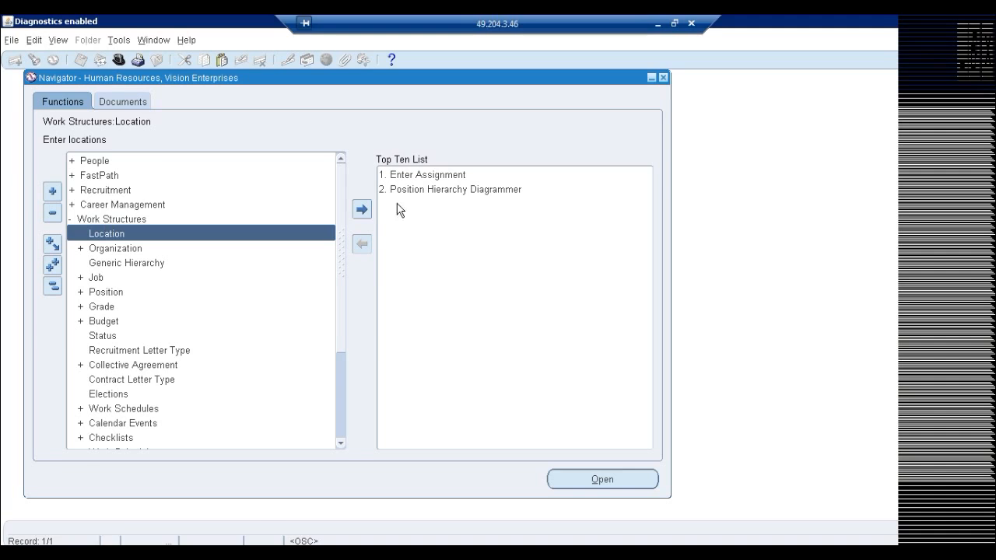
Check the Define Locations item in the Notepad checklist, and return to the remote session to open the Location form.
left_click(657, 24)
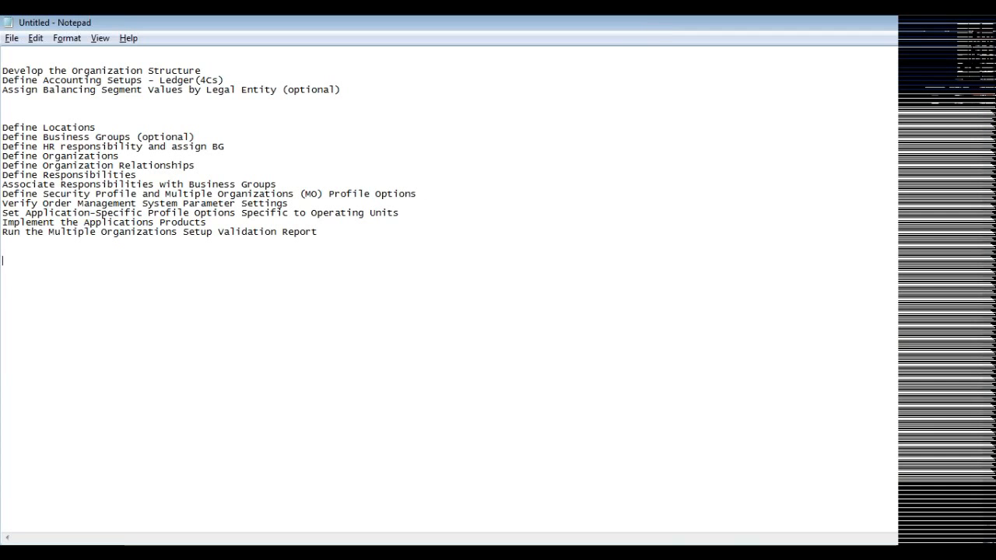
left_click_drag(97, 127, 1, 127)
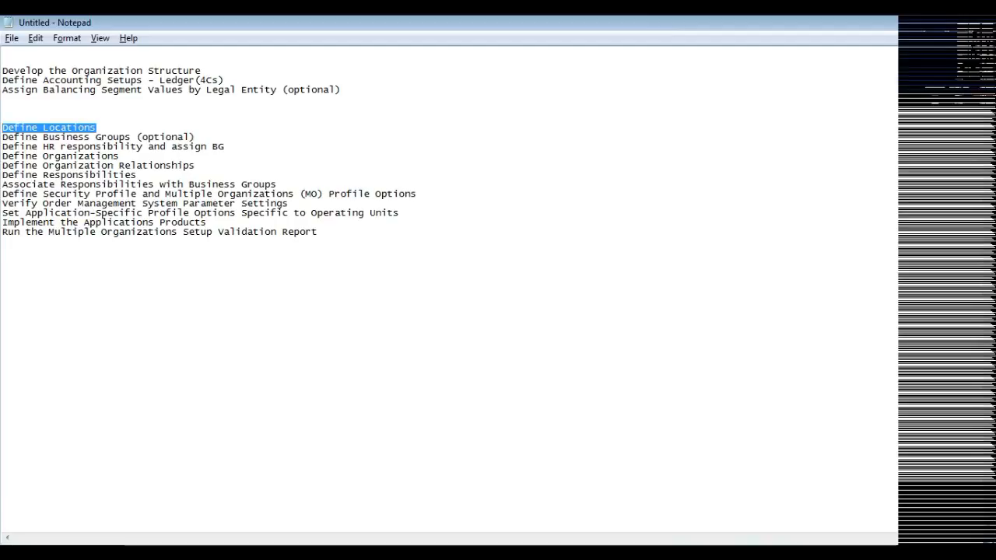
left_click(3, 260)
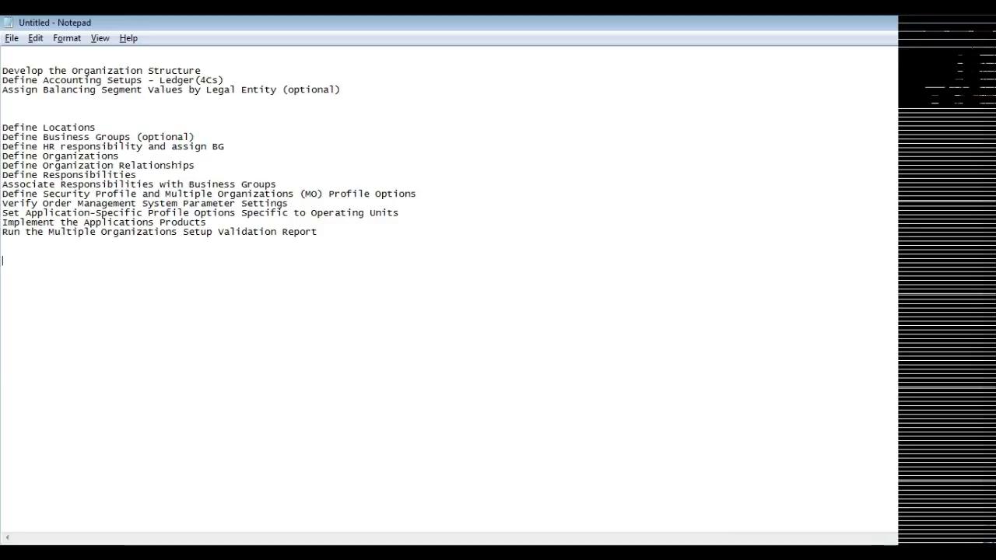
left_click_drag(96, 127, 2, 127)
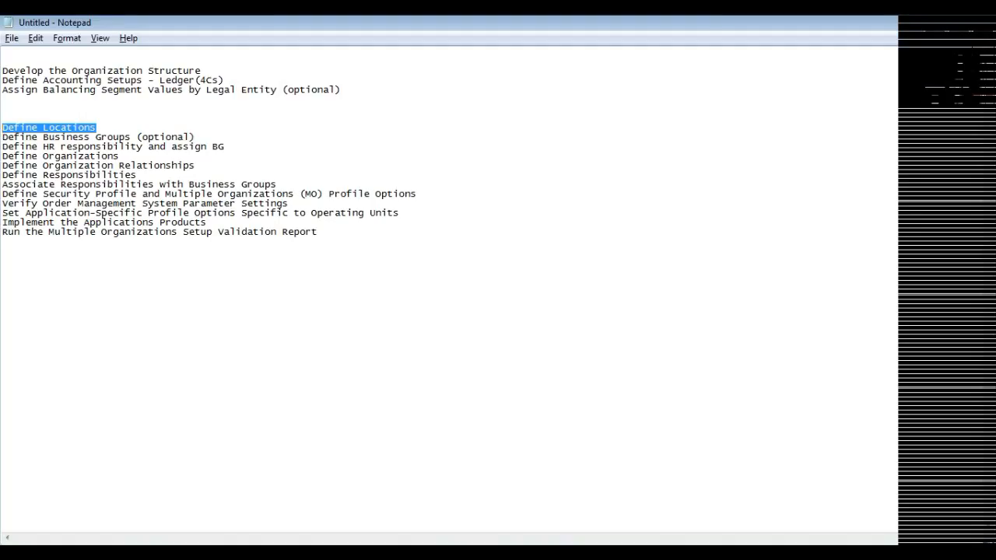
key("alt+Tab")
key("Return")
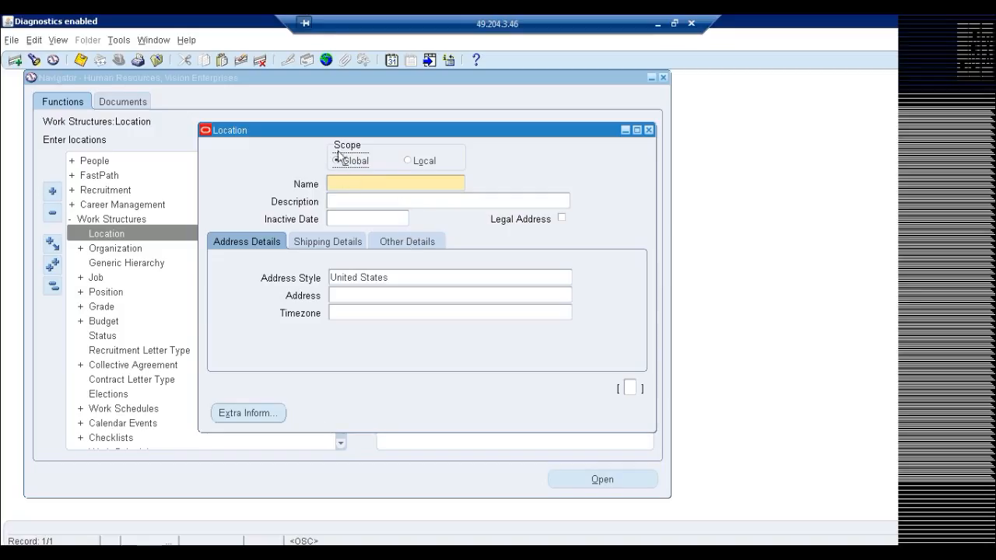
Name the new global location "ORA BG Location".
left_click(342, 187)
type("ORA BG Location")
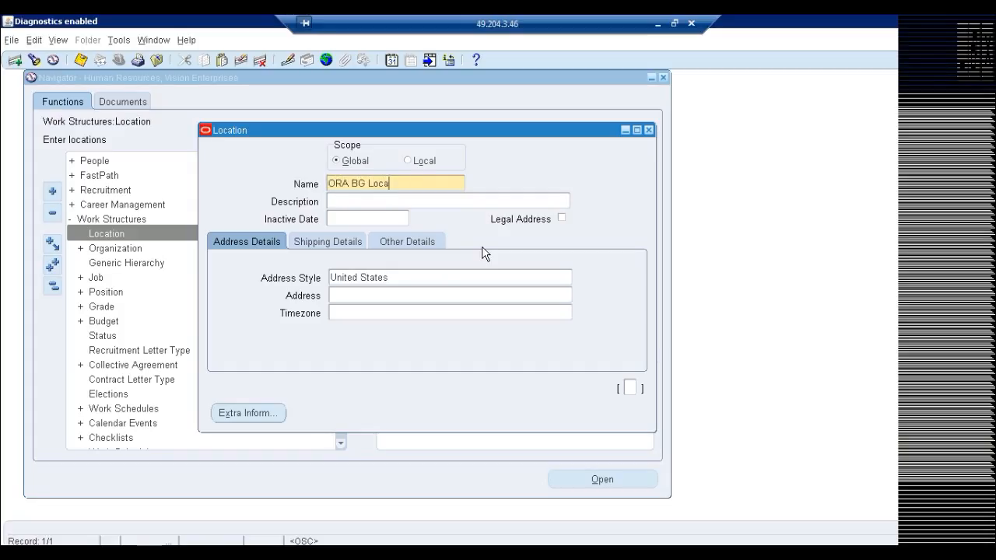
key("Tab")
Open the address of ORA BG Location and enter address line 1, the city and the state.
left_click(402, 296)
type("23")
key("Tab")
key("Tab")
key("Tab")
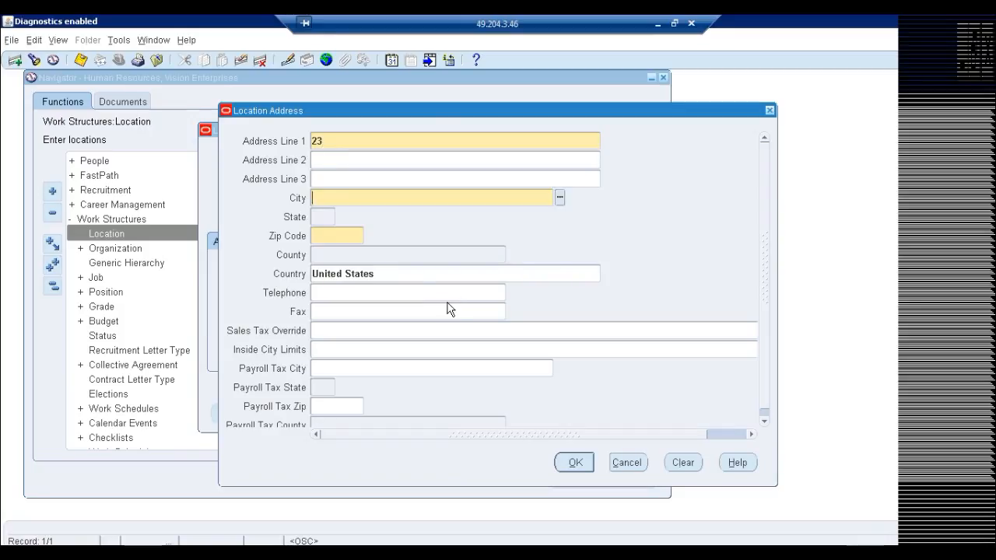
key("Tab")
key("shift+Tab")
type("webster")
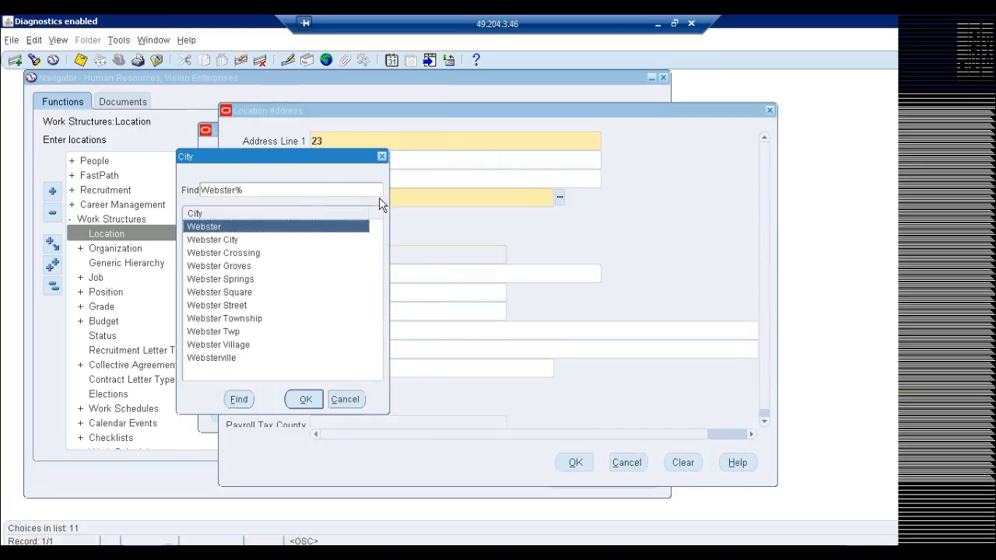
key("Return")
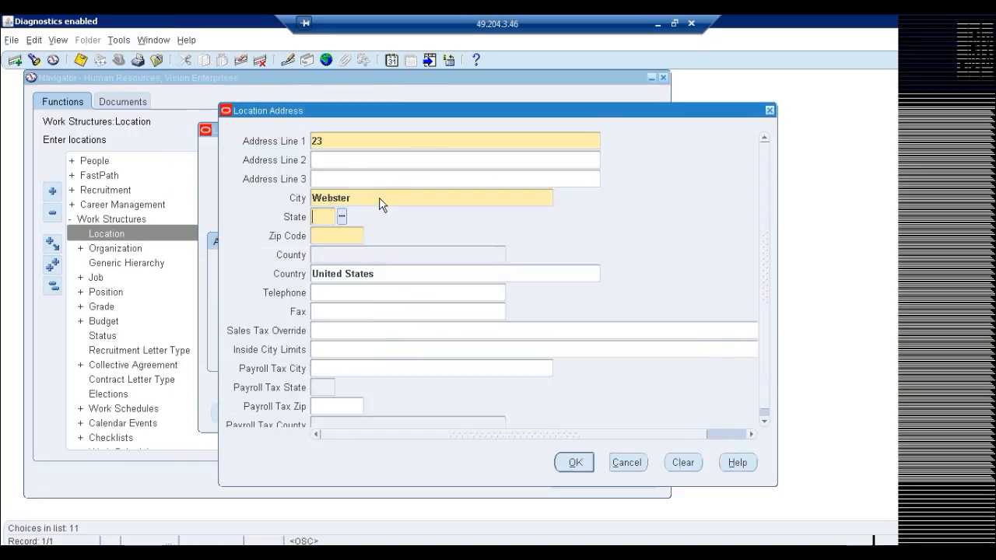
type("NY")
key("Tab")
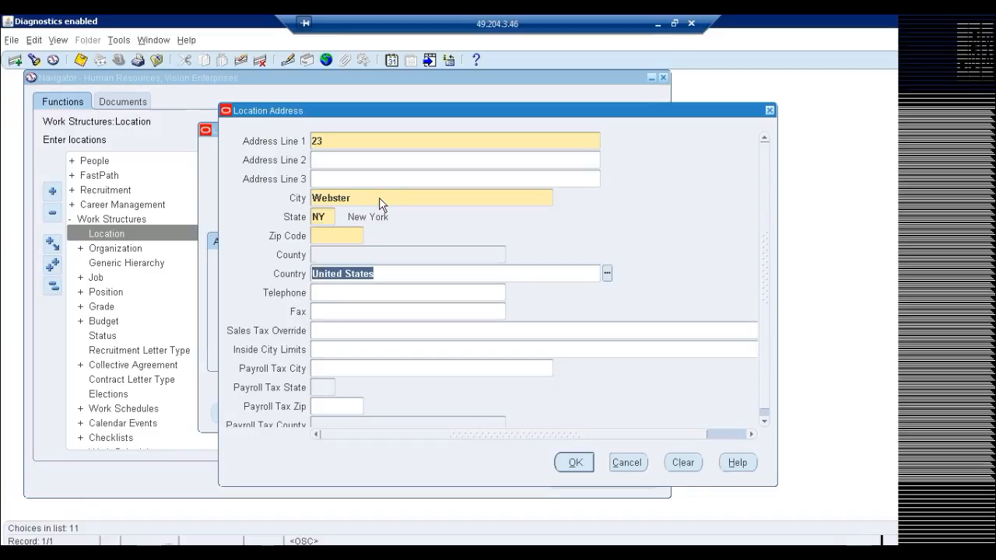
type("14580")
key("Tab")
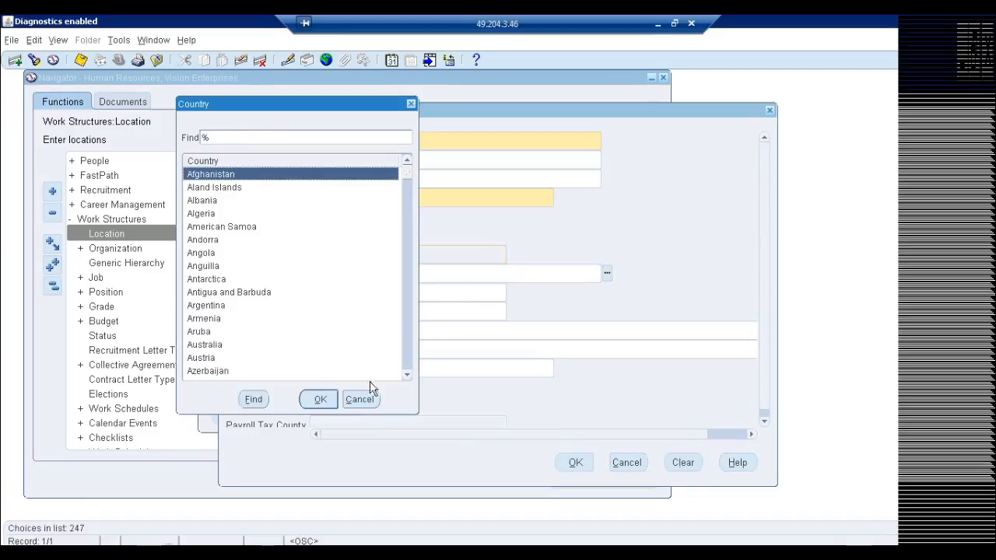
left_click(360, 399)
Clear the Country field of the location address and enter the zip code in its own field.
left_click(313, 274)
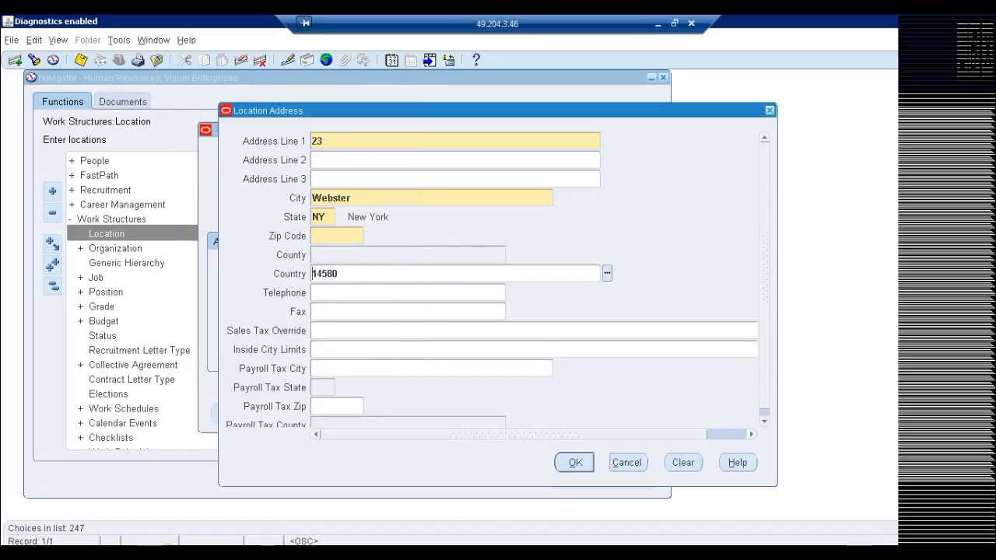
key("Delete")
key("Delete")
key("Delete")
key("Delete")
key("Delete")
key("Tab")
type("14580")
key("Tab")
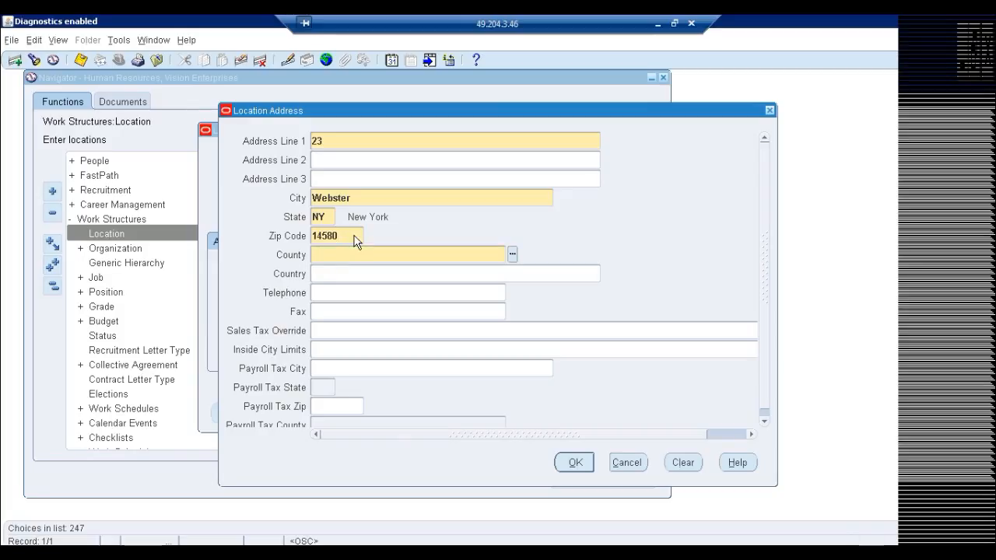
Enter the county to complete the address, and save ORA BG Location.
type("monroe")
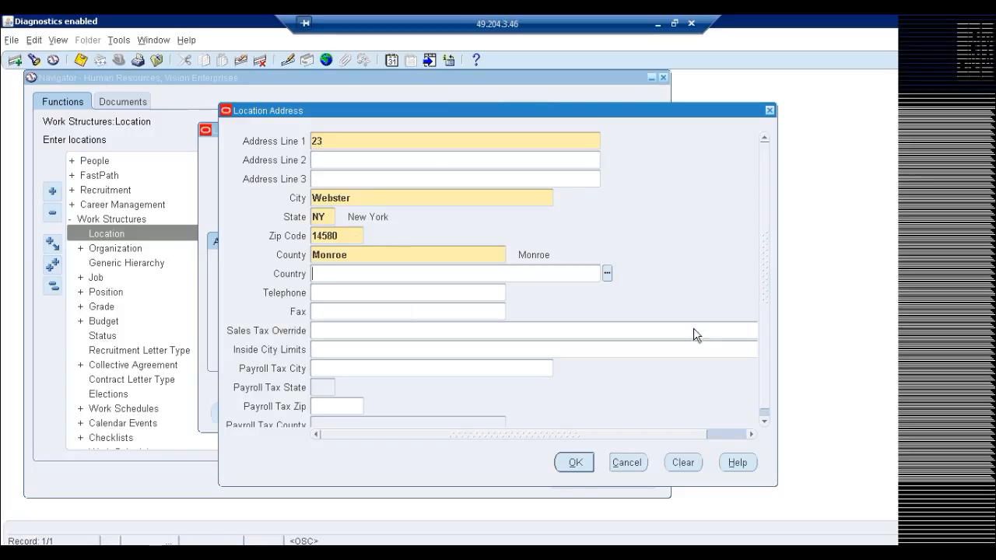
left_click(576, 462)
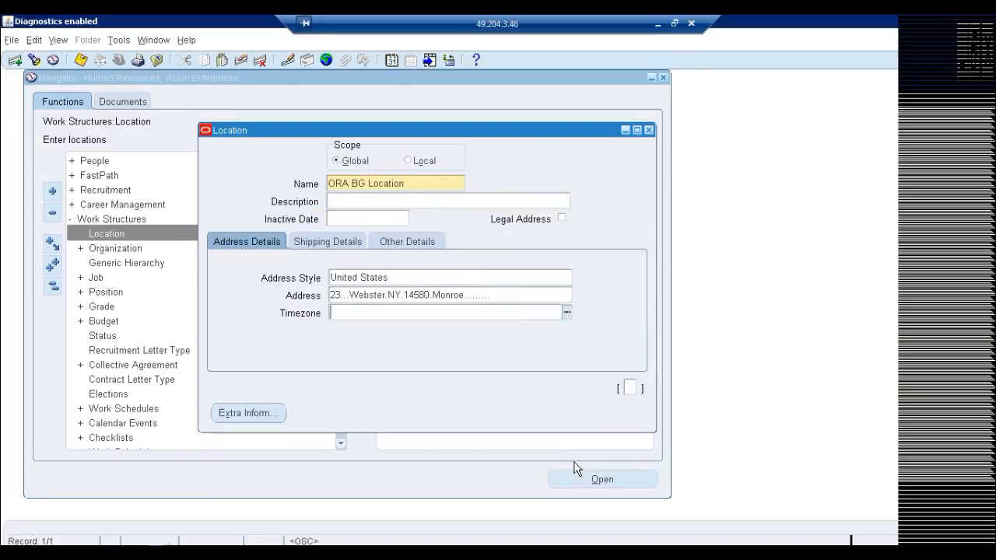
key("ctrl+s")
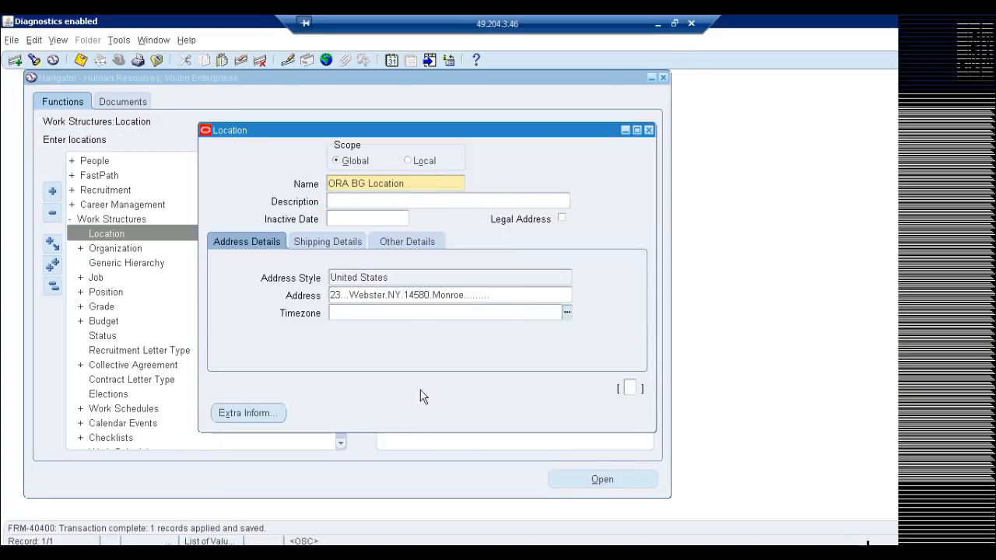
Add a new global location record named "ORA OU Location".
left_click(417, 181)
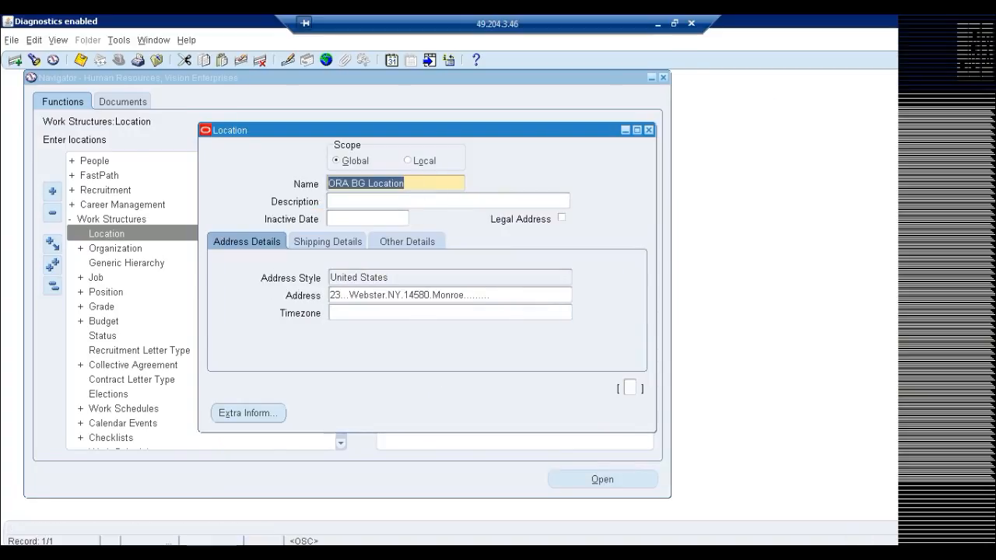
left_click(14, 60)
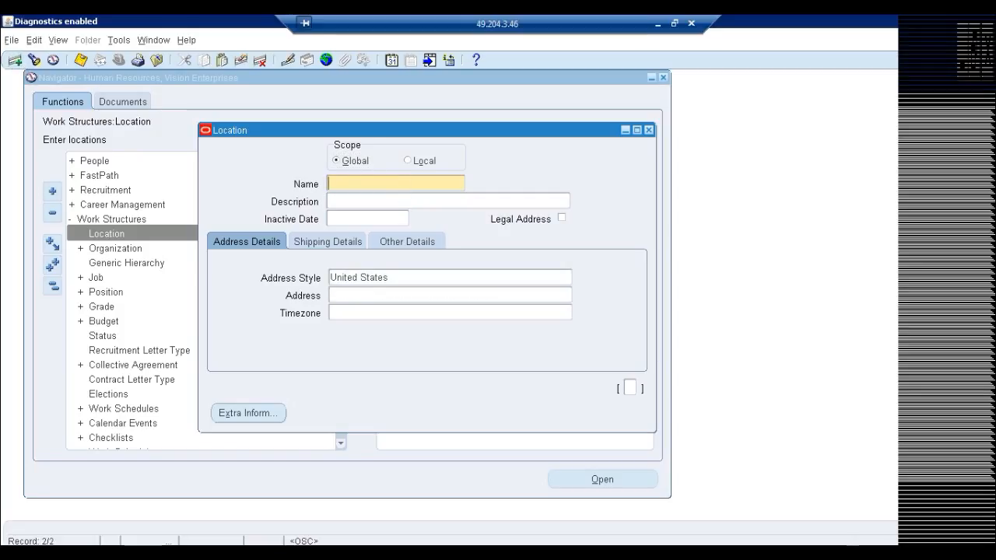
type("ORA OU Location")
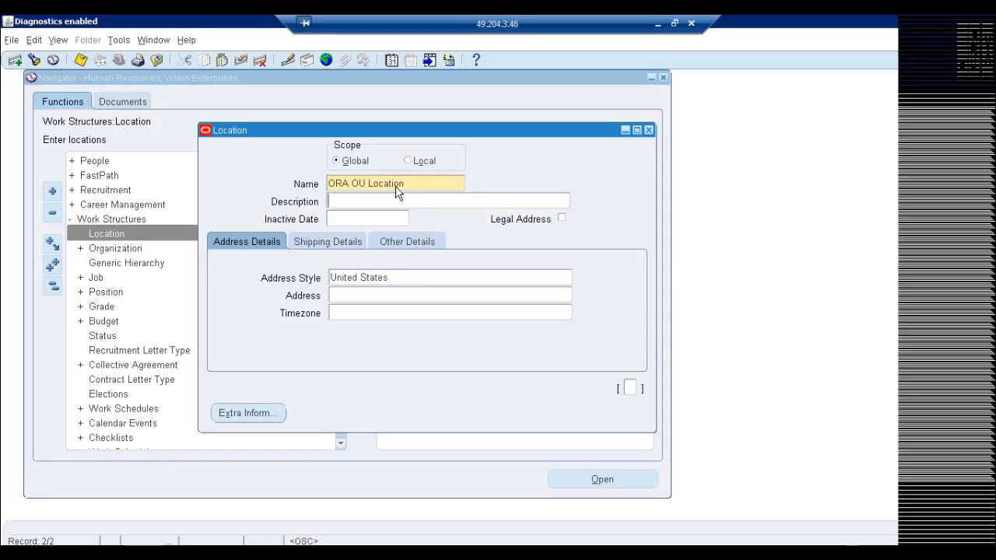
Open the address of ORA OU Location, keeping the United States style, and enter address line 1, the city and the state.
left_click(388, 277)
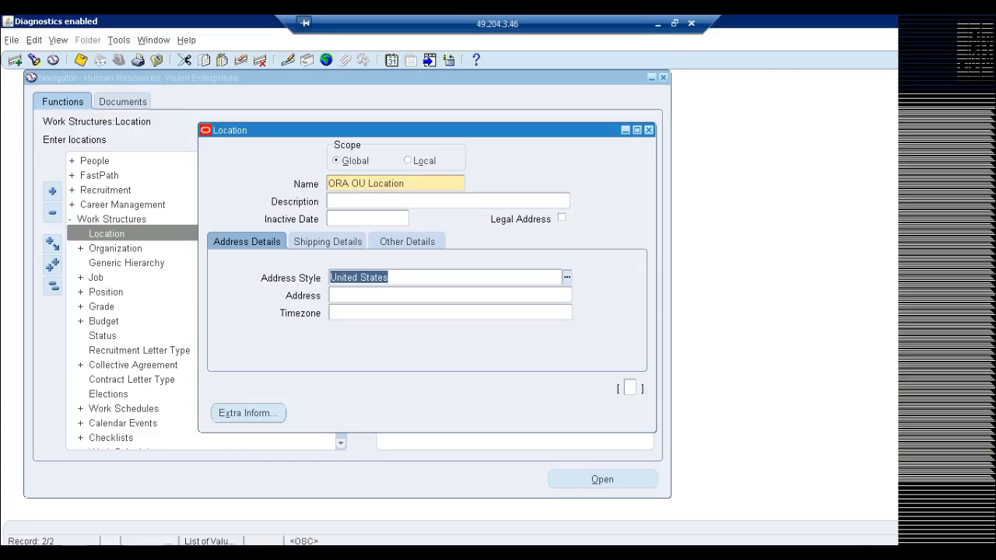
left_click(386, 295)
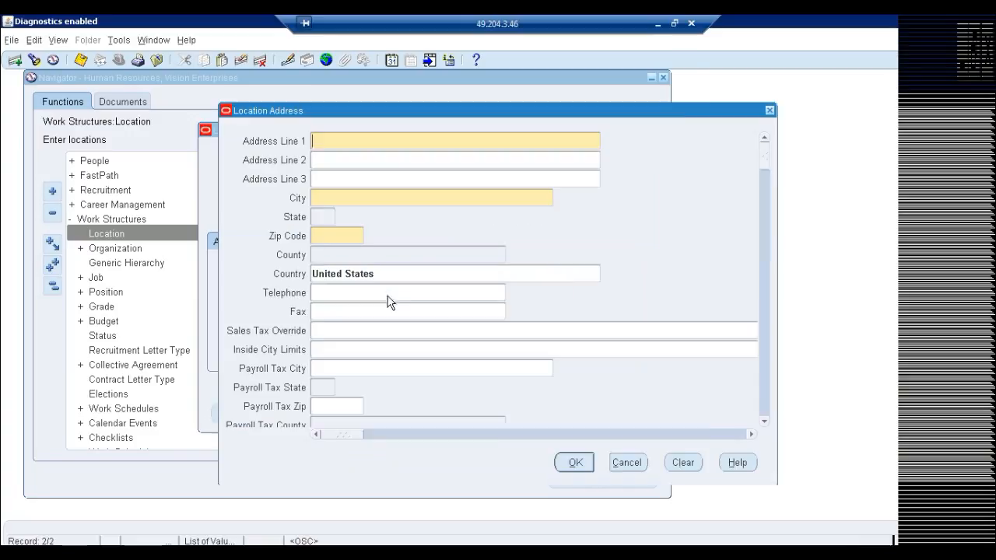
type("45")
key("Tab")
type("webster")
key("Tab")
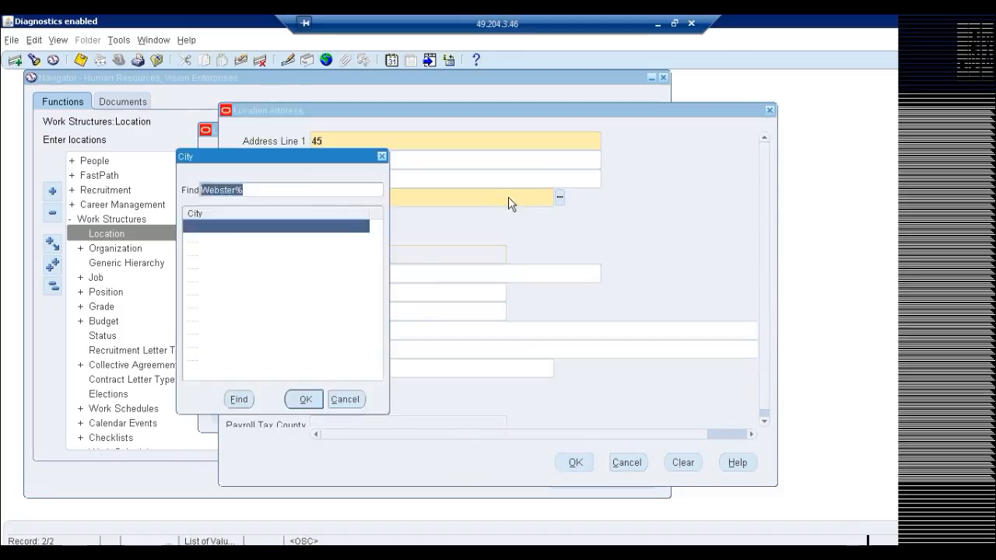
key("Return")
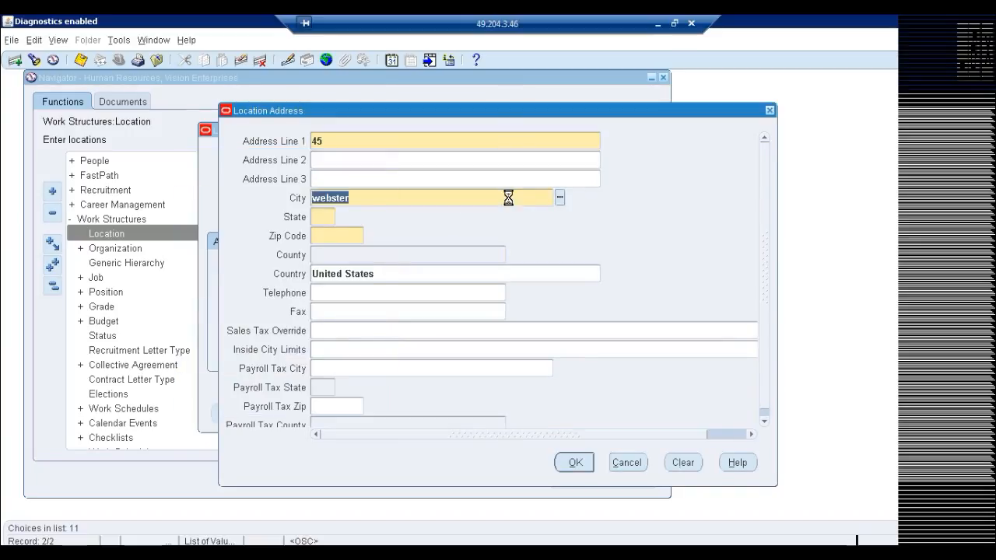
type("NY")
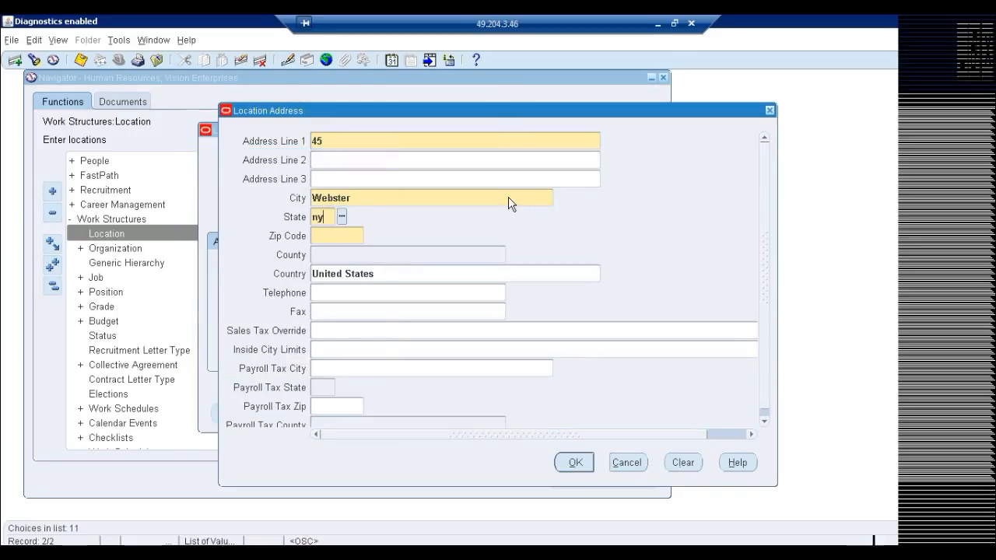
key("Tab")
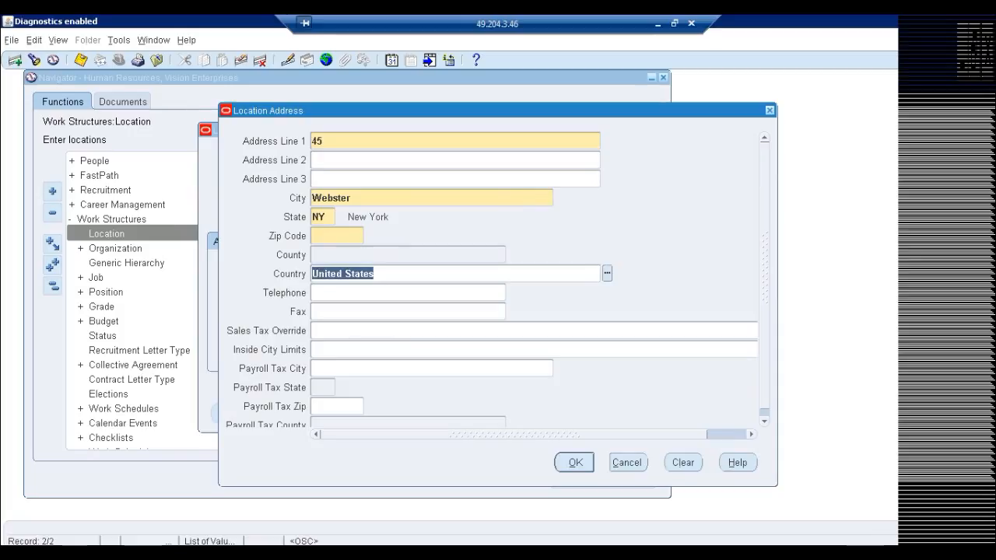
Fill in the zip code and county for ORA OU Location and confirm the address.
left_click(342, 236)
type("14580")
key("Tab")
type("monroe")
key("Tab")
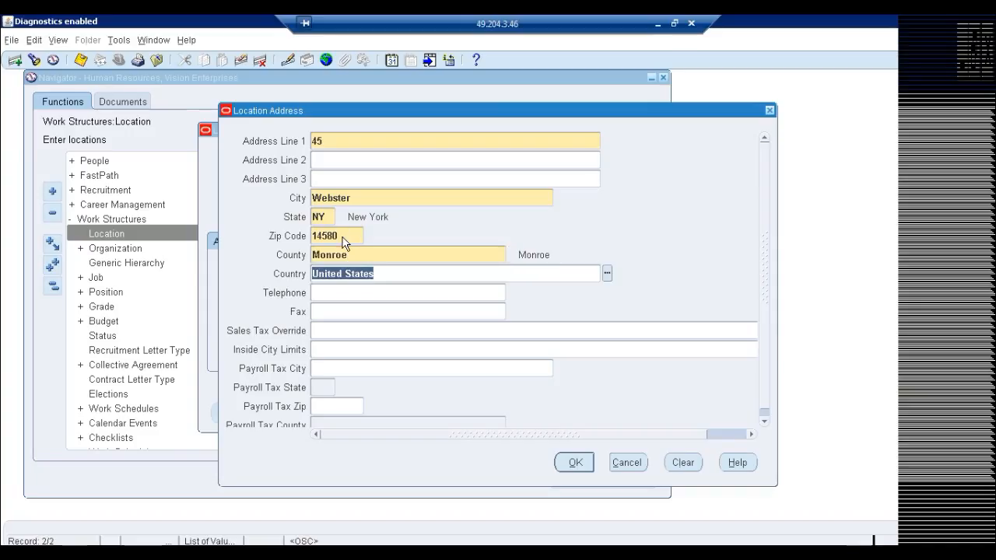
left_click(575, 462)
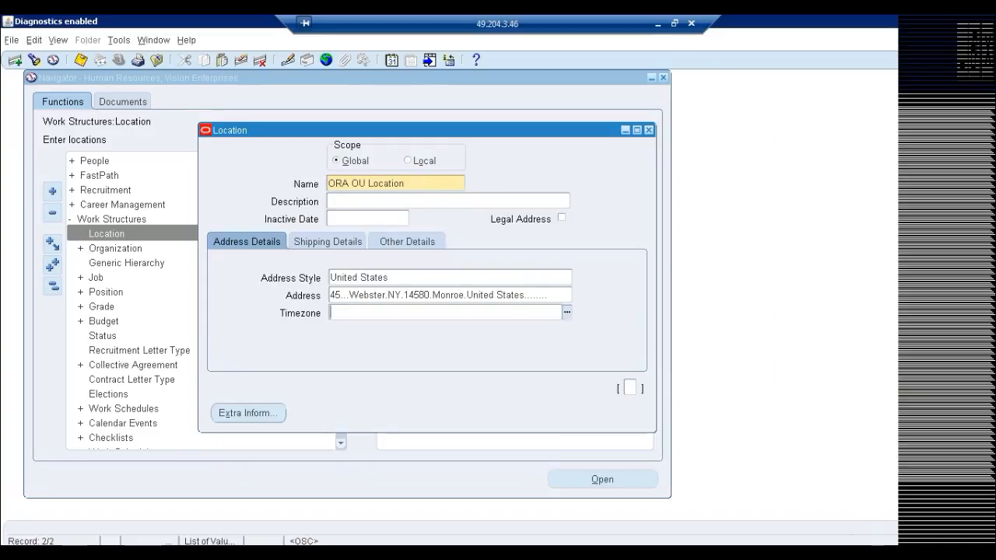
Add another global location record named "ORA OU2 Location".
left_click(418, 193)
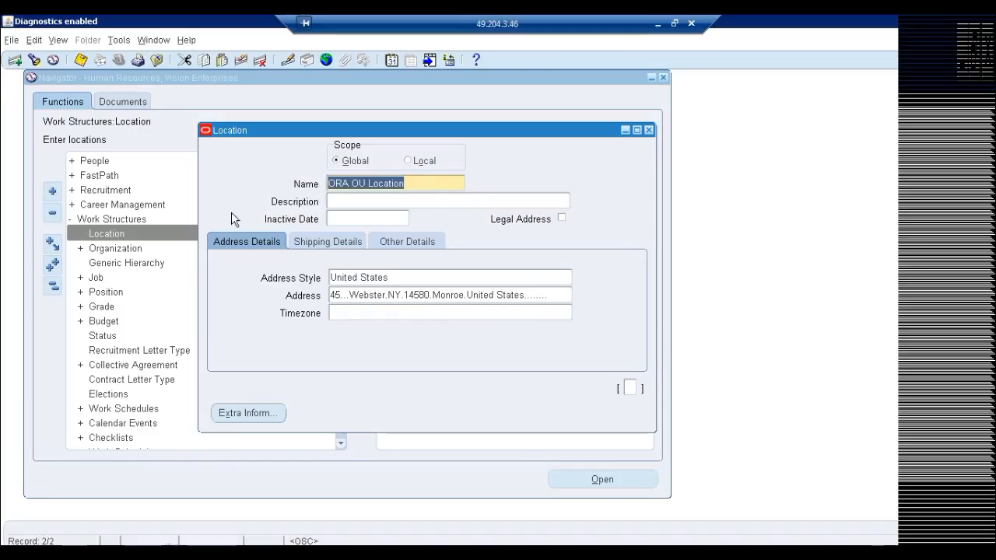
left_click(16, 59)
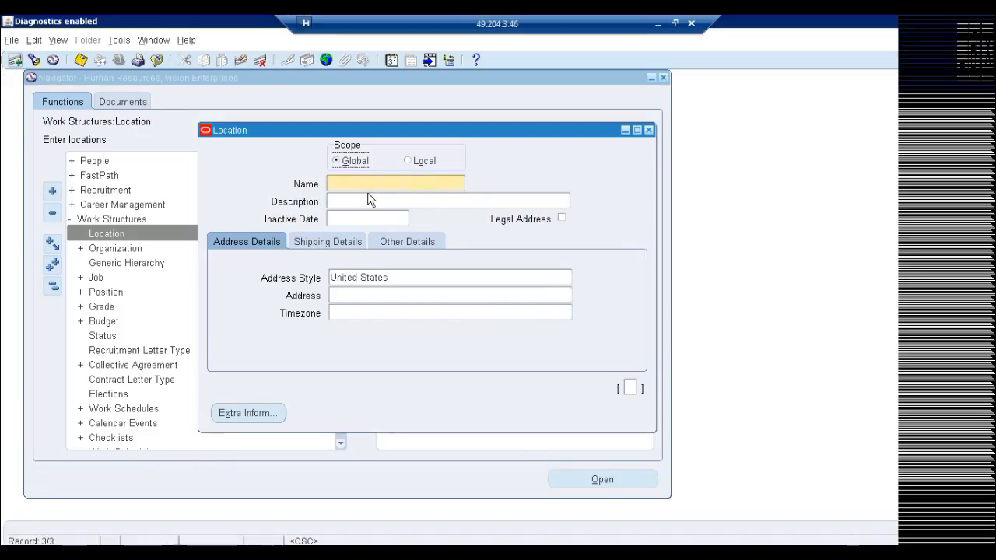
type("ORA OU")
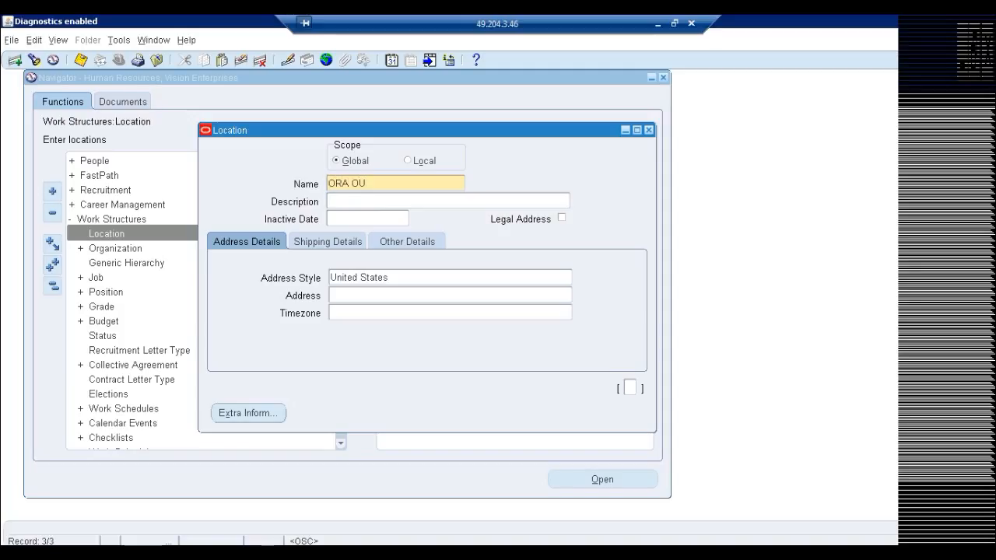
type("2 Location")
left_click(423, 277)
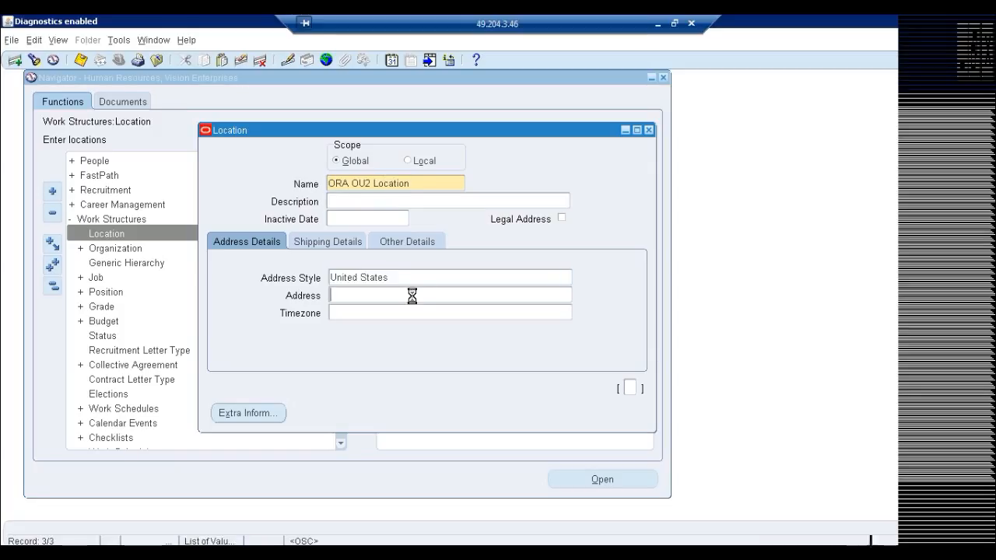
left_click(409, 296)
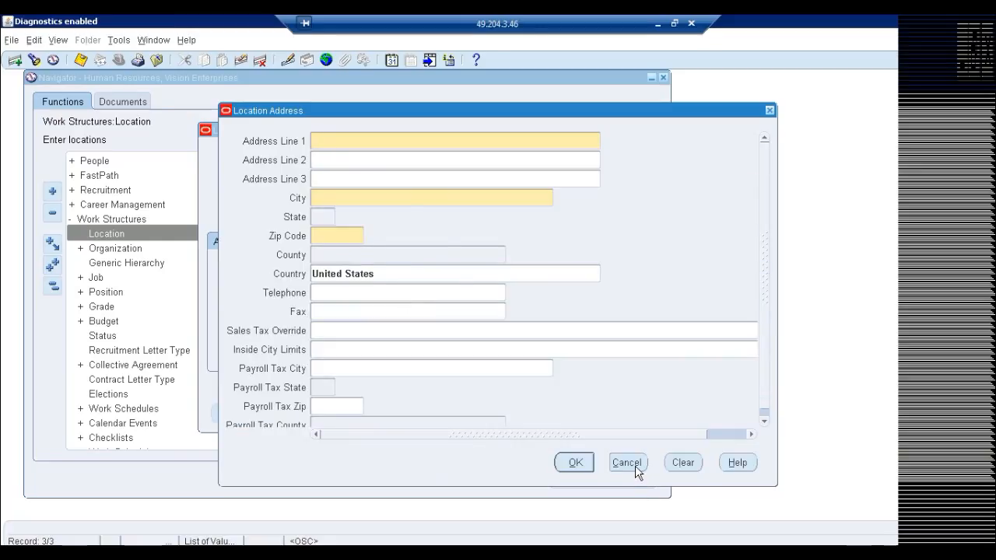
left_click(627, 463)
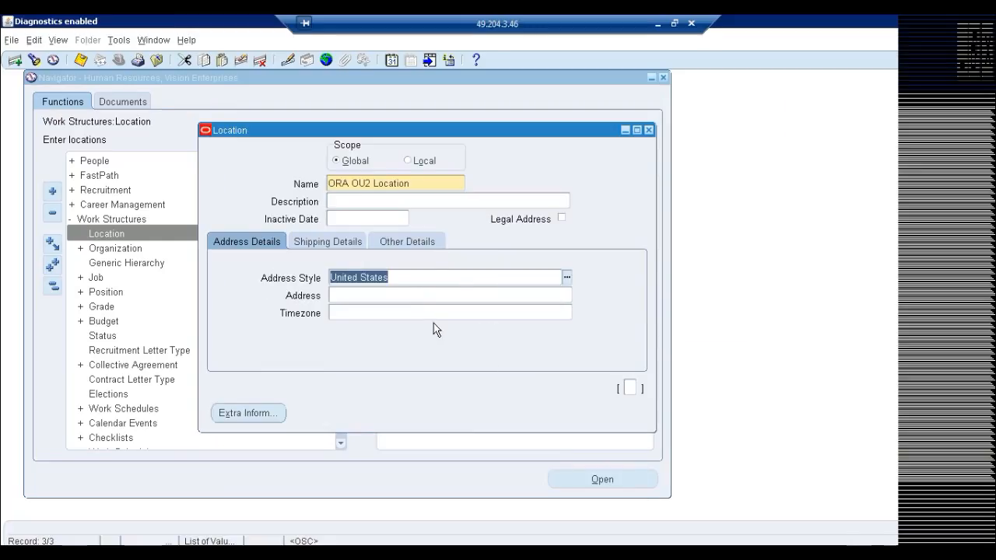
Open the address of ORA OU2 Location and enter address line 1, the city and the state.
left_click(408, 295)
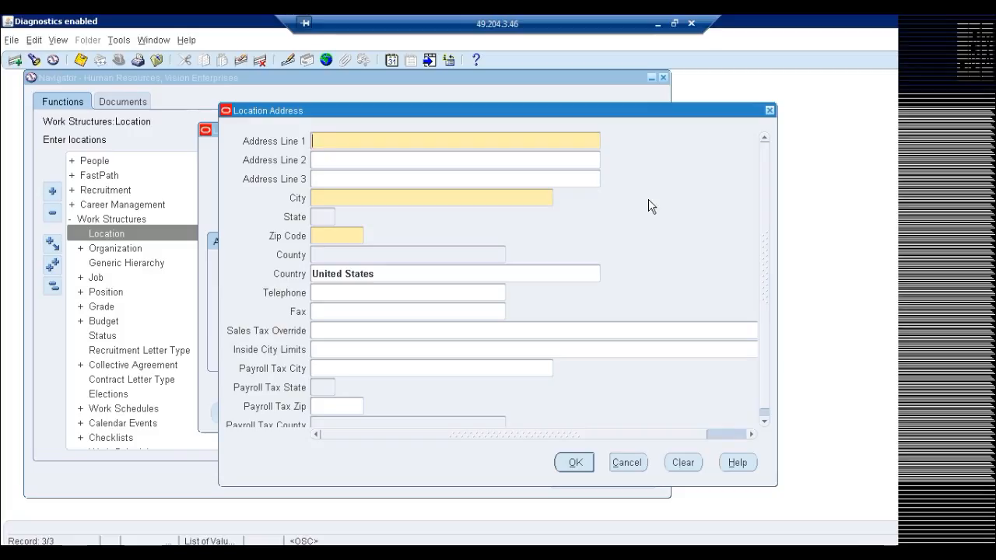
type("56")
key("Tab")
key("Tab")
type("Webster")
key("Tab")
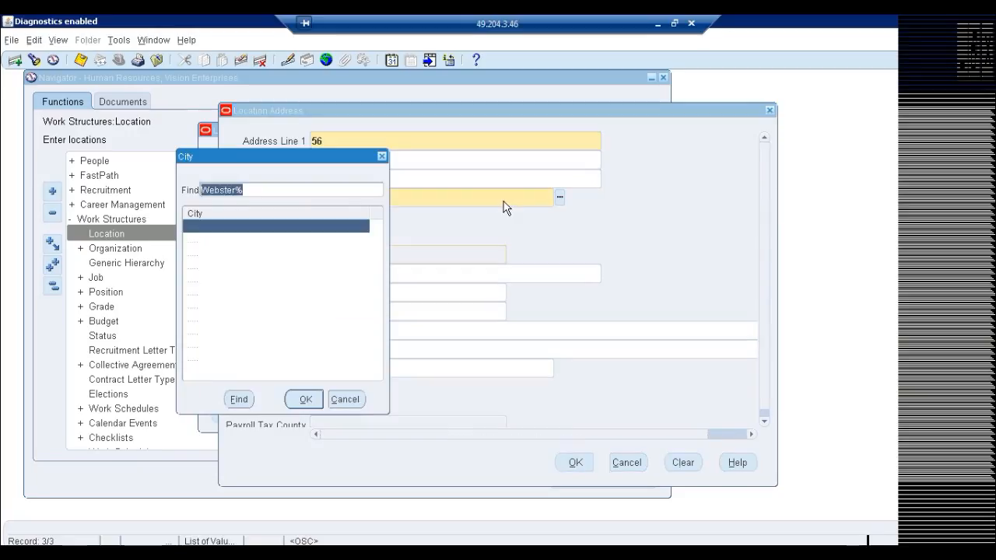
key("Return")
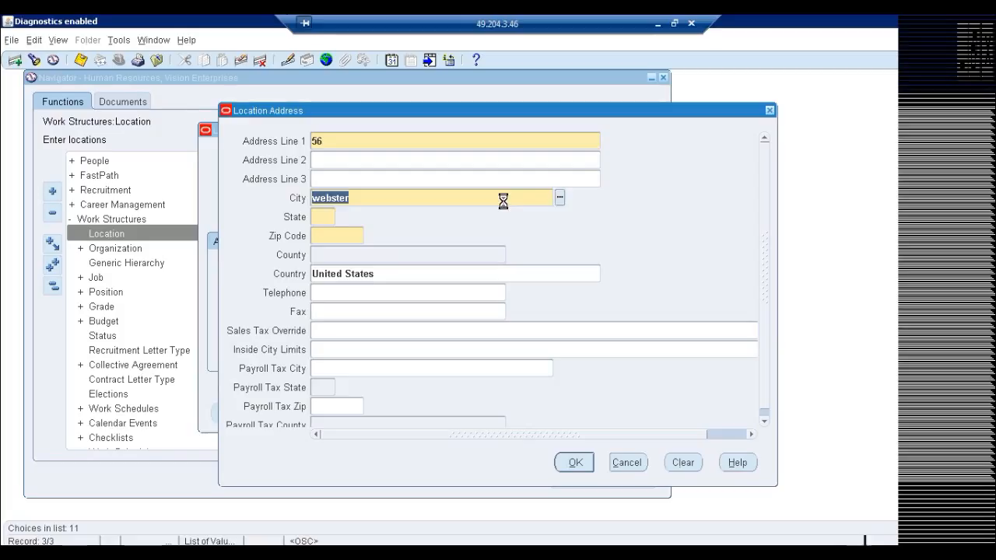
type("NY")
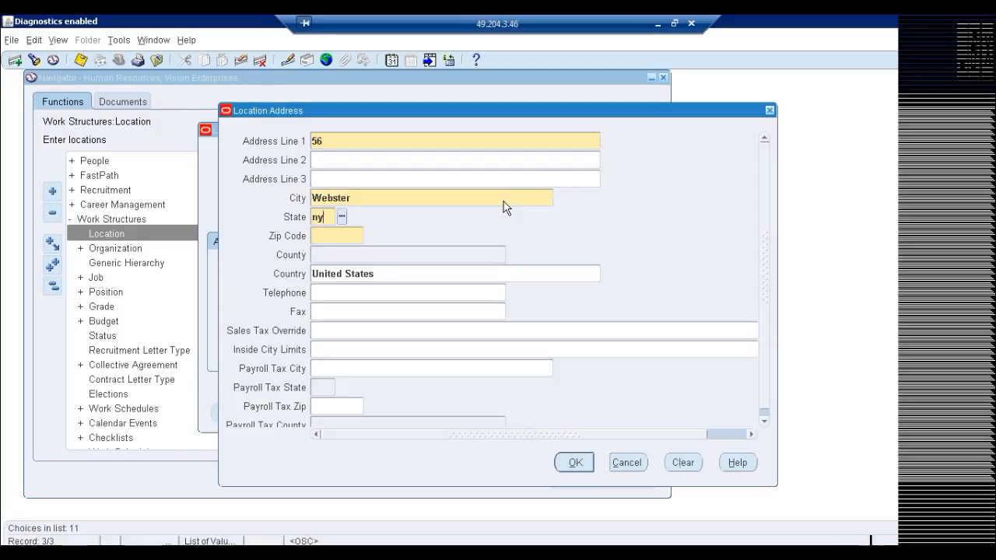
key("Tab")
Complete the ORA OU2 Location address with the zip code and county, and select the location's name.
type("14580")
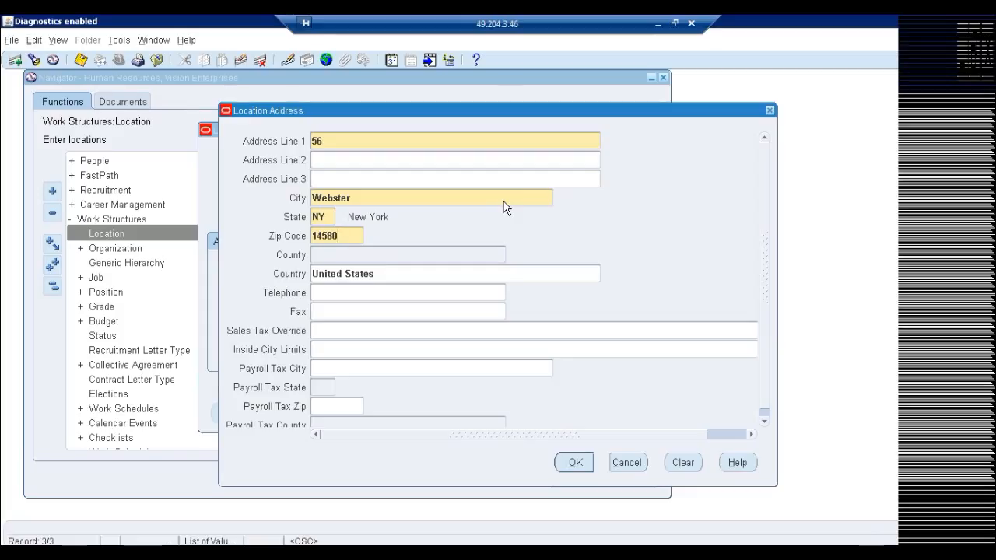
key("Tab")
type("mon")
key("Tab")
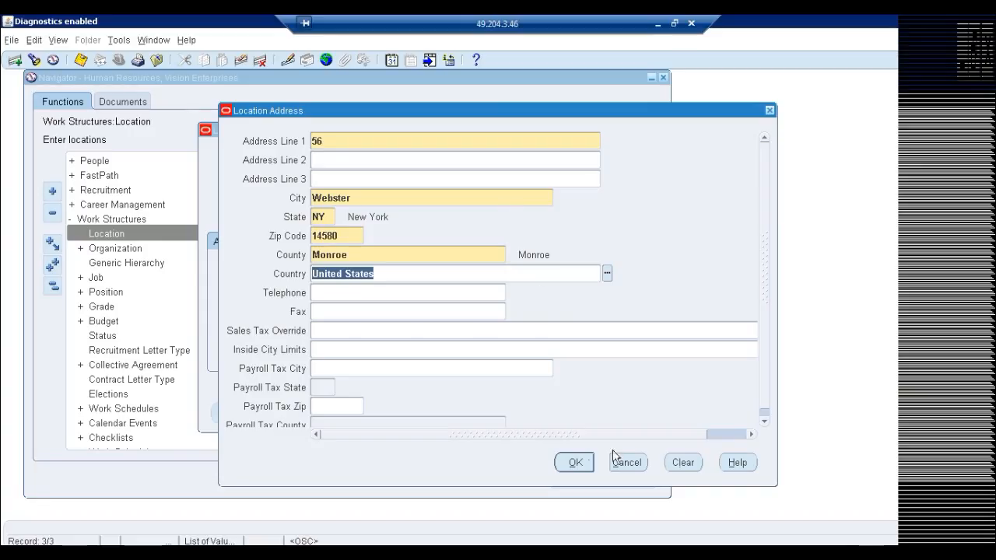
left_click(574, 461)
left_click(422, 187)
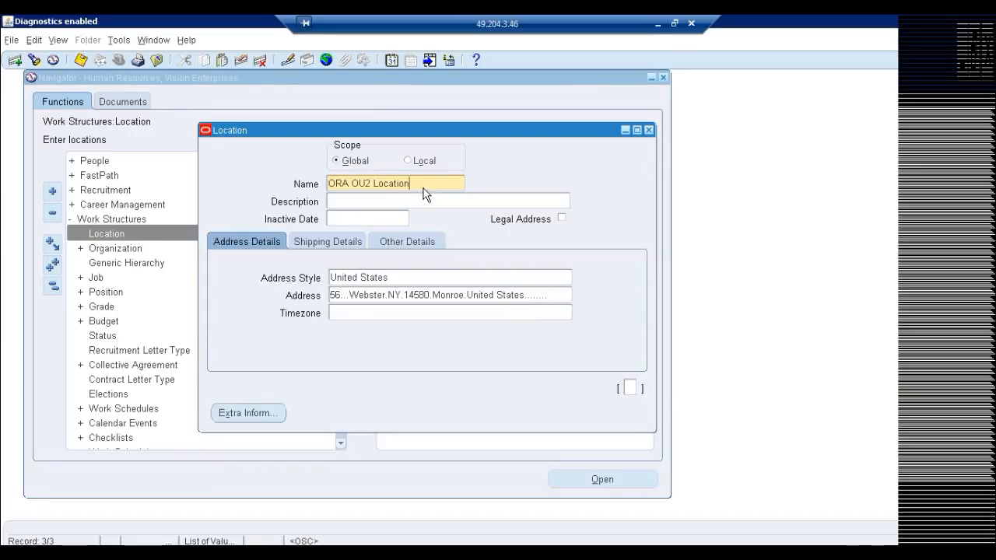
key("shift+Home")
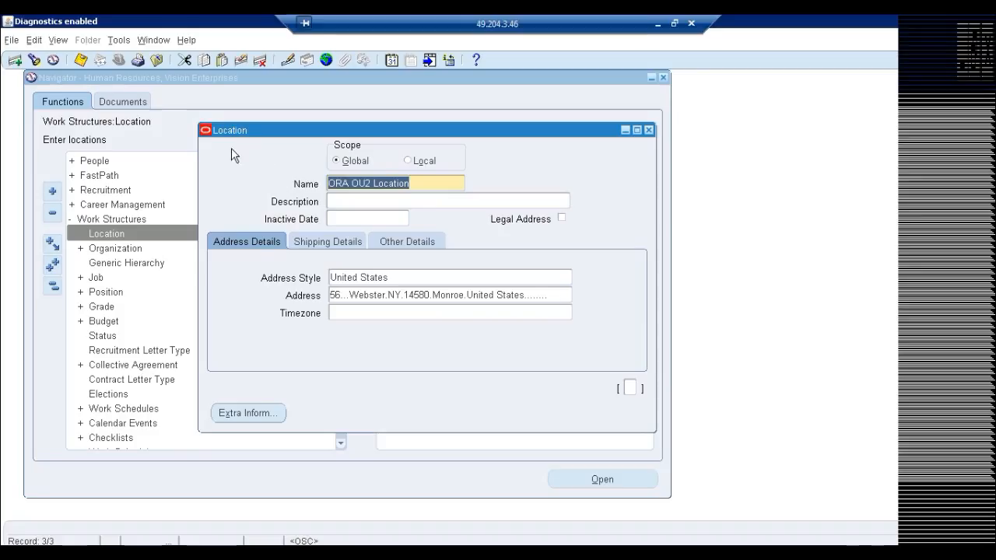
Add another global location record named "ORA Inventory".
left_click(16, 60)
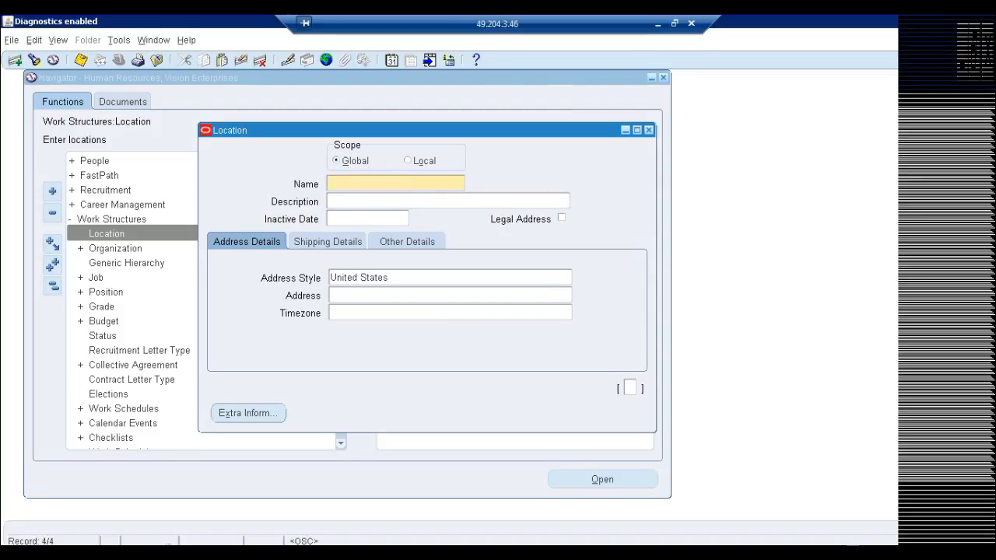
type("ORA Inventory")
key("Tab")
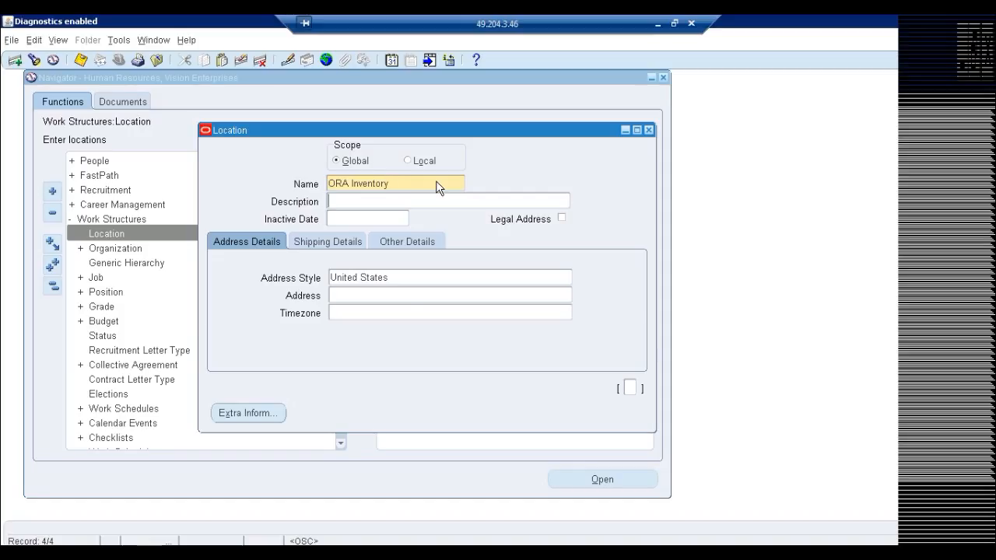
Open the address of the ORA Inventory location and enter address line 1, the city and the state.
left_click(408, 294)
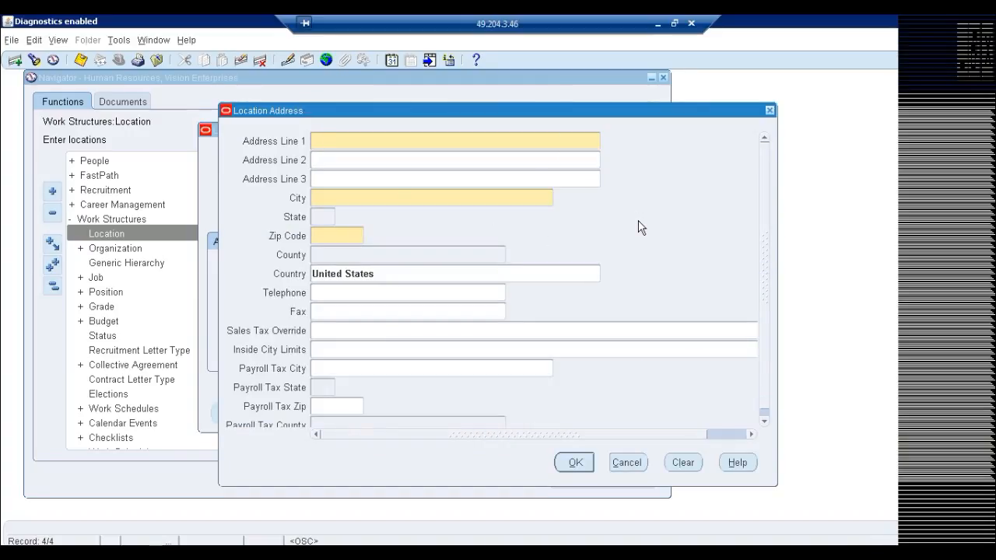
type("55")
left_click(416, 199)
type("webster")
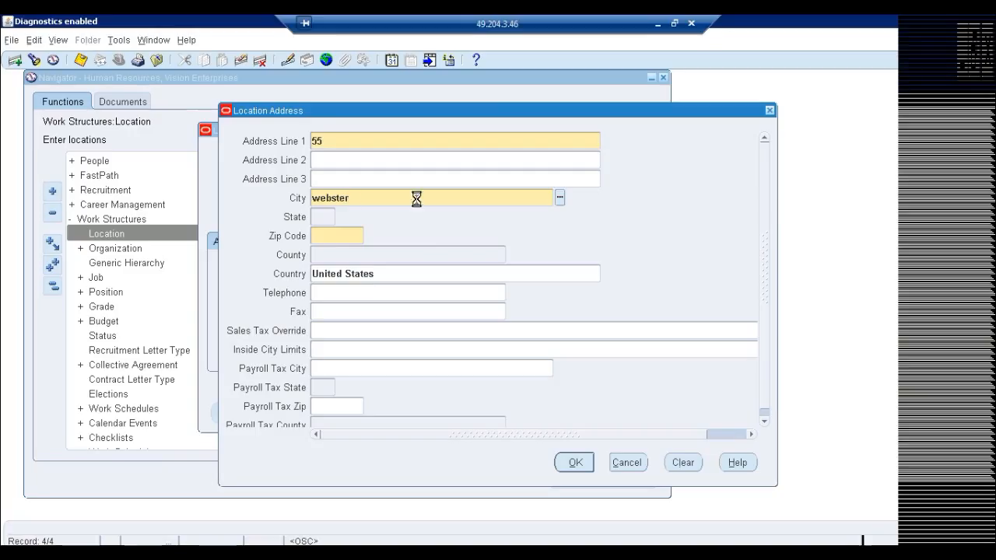
key("Tab")
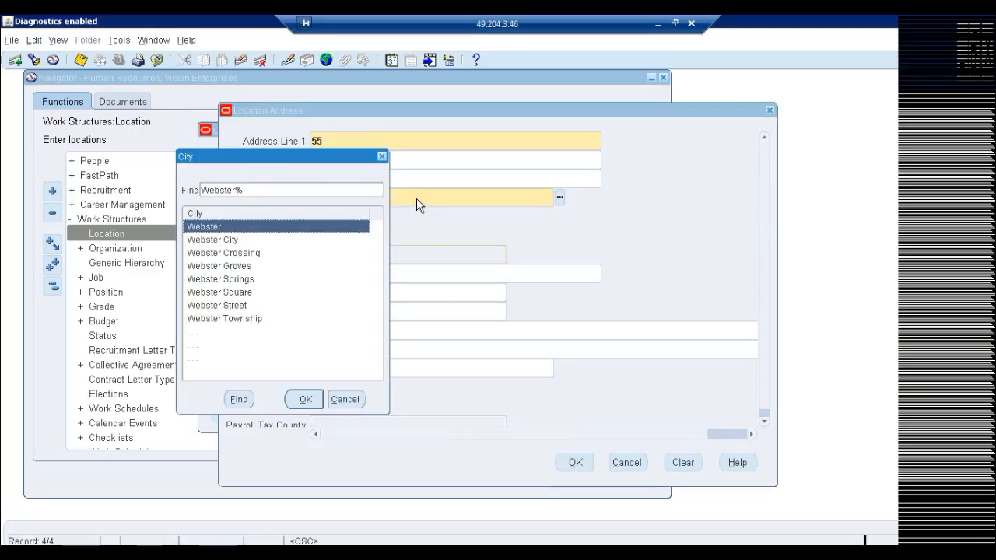
key("Return")
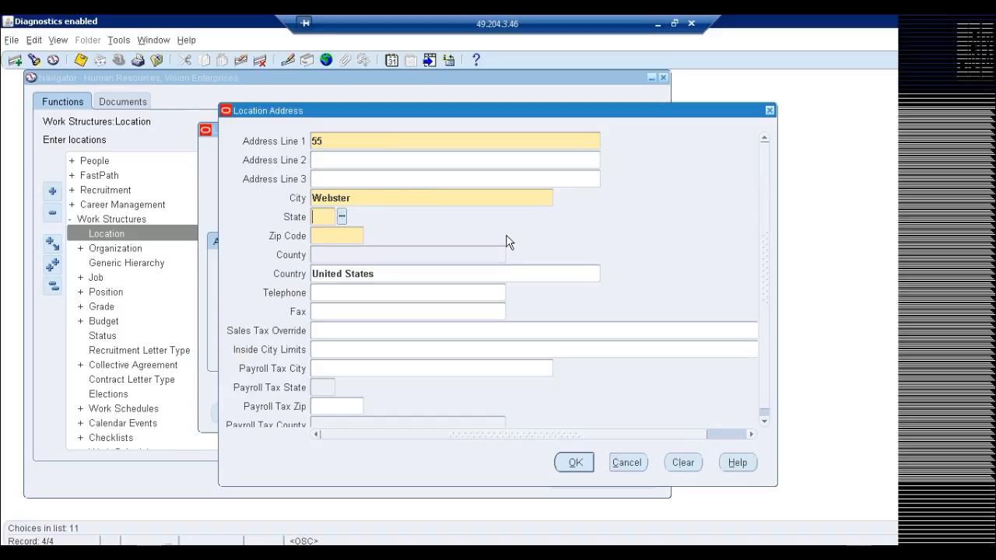
type("NY")
key("Tab")
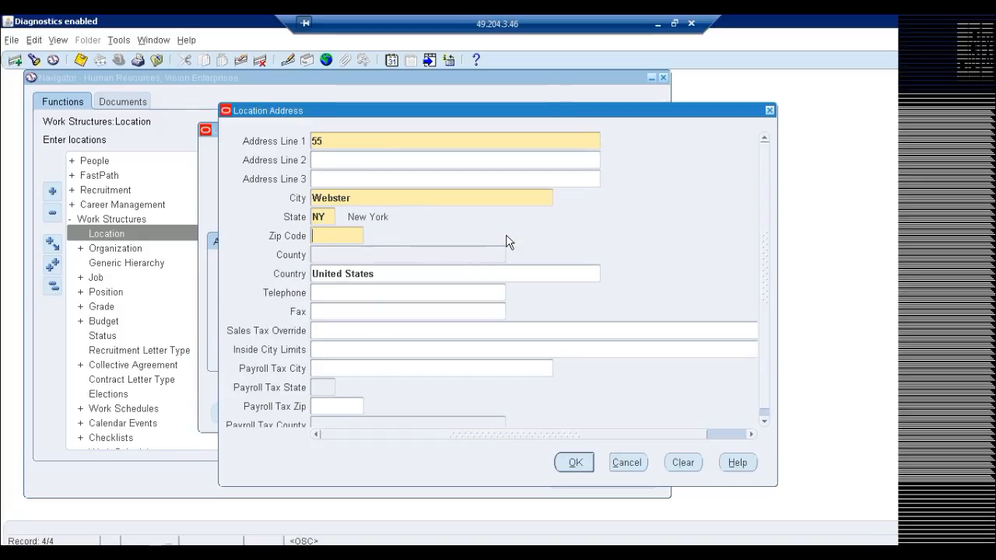
Fill in the zip code and county for the ORA Inventory location and confirm the address.
type("14580")
key("Tab")
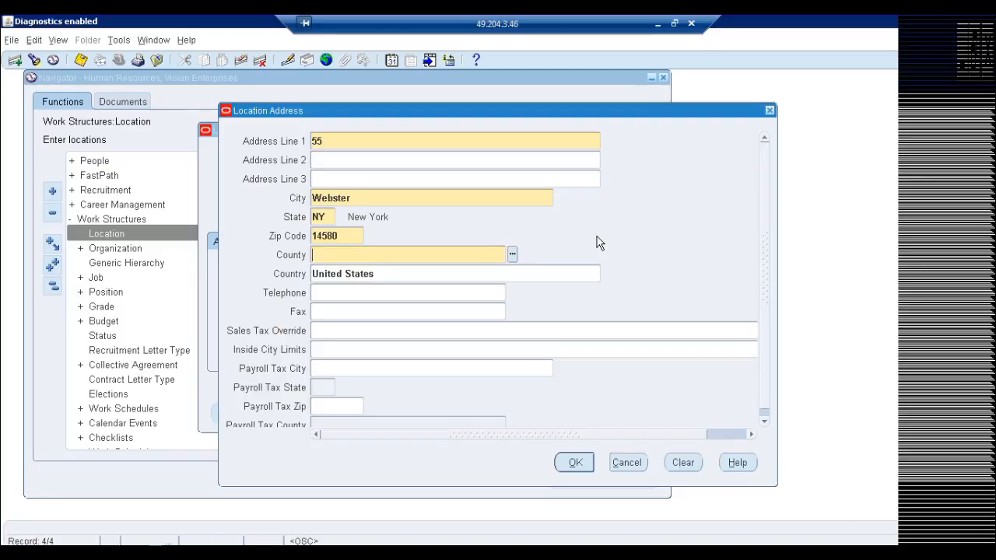
type("mon")
key("Tab")
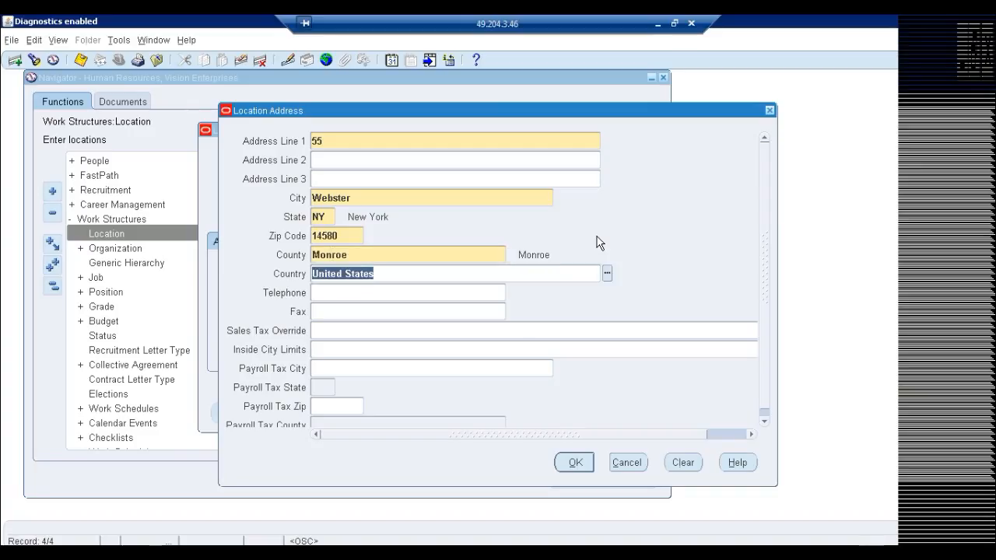
left_click(577, 463)
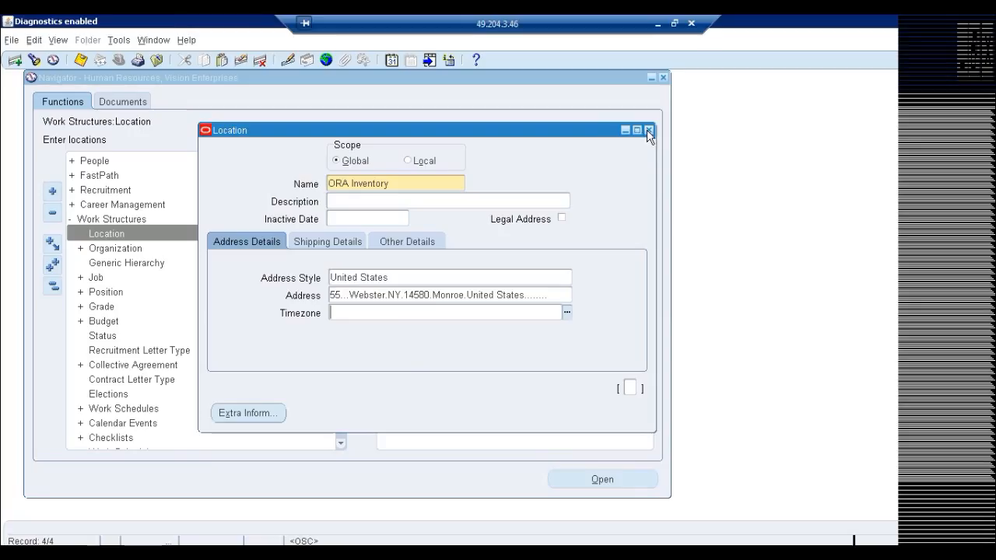
Close the Location form and save the new location records.
left_click(648, 130)
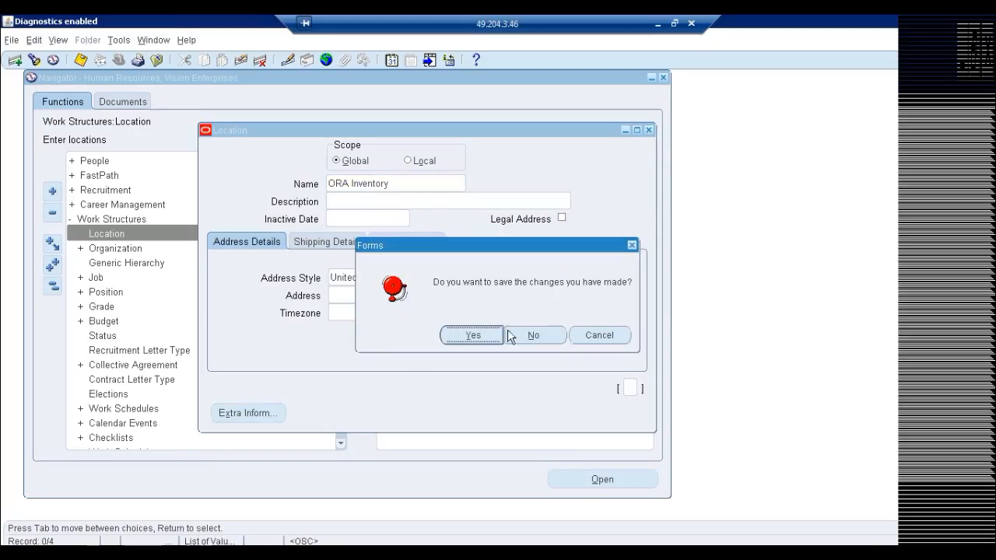
left_click(467, 335)
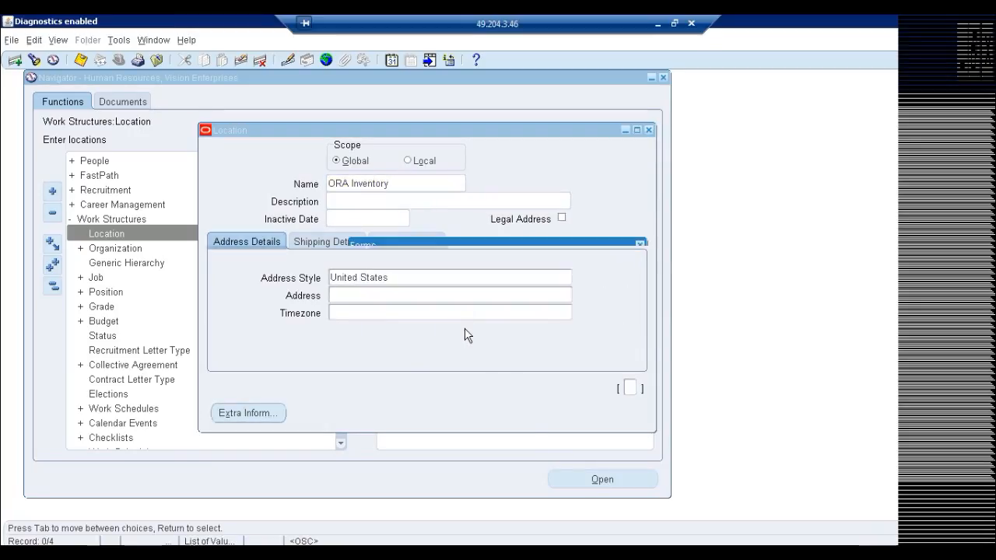
left_click(621, 336)
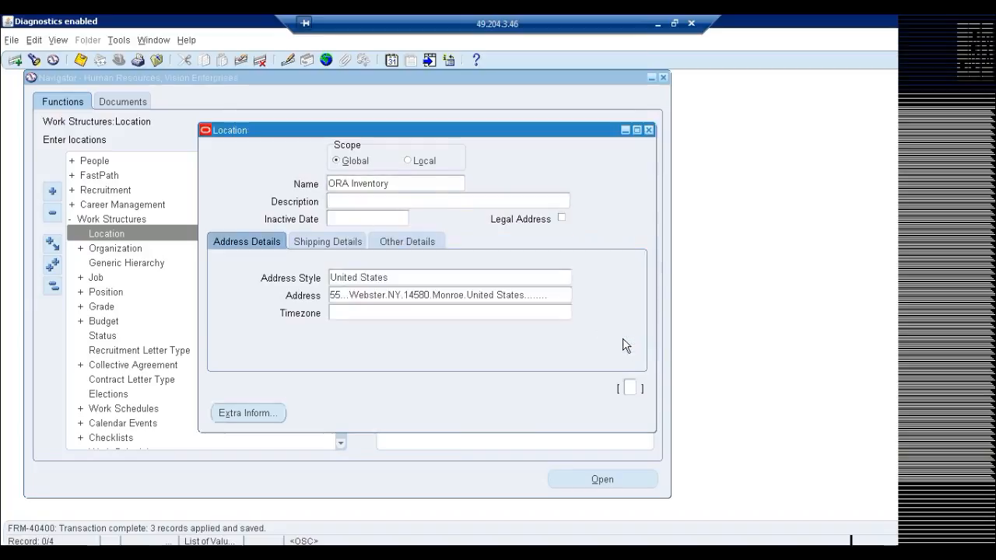
Expand the Organization functions under Work Structures in the Navigator.
left_click(122, 249)
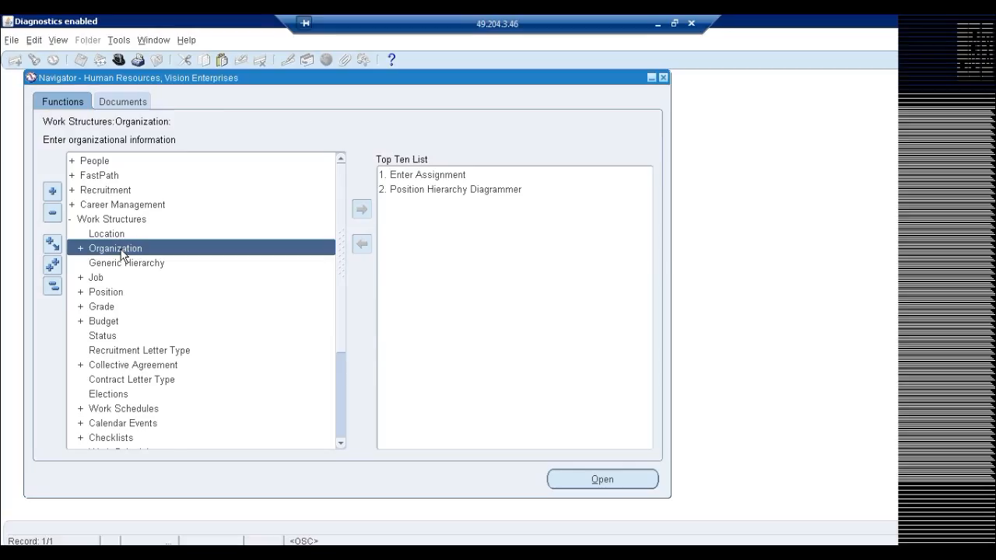
double_click(120, 249)
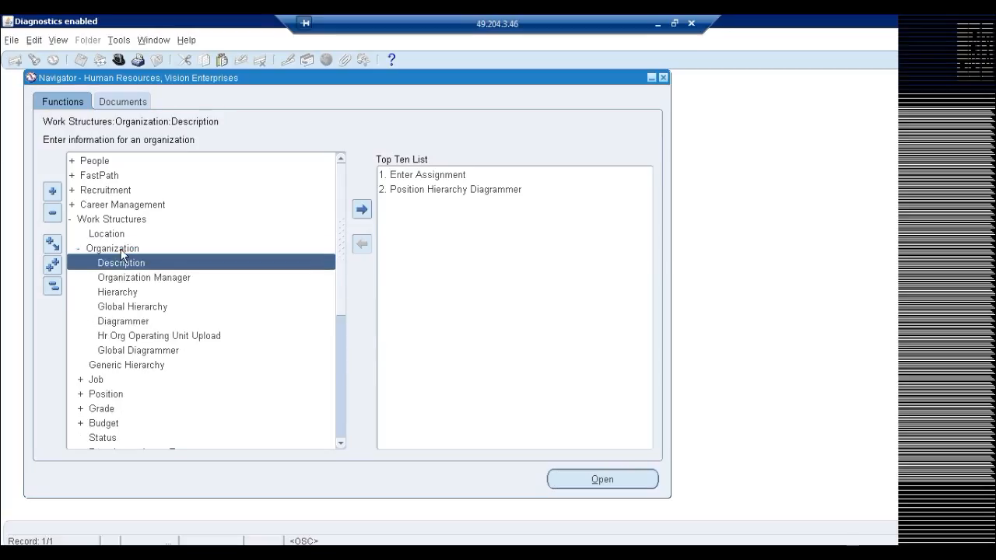